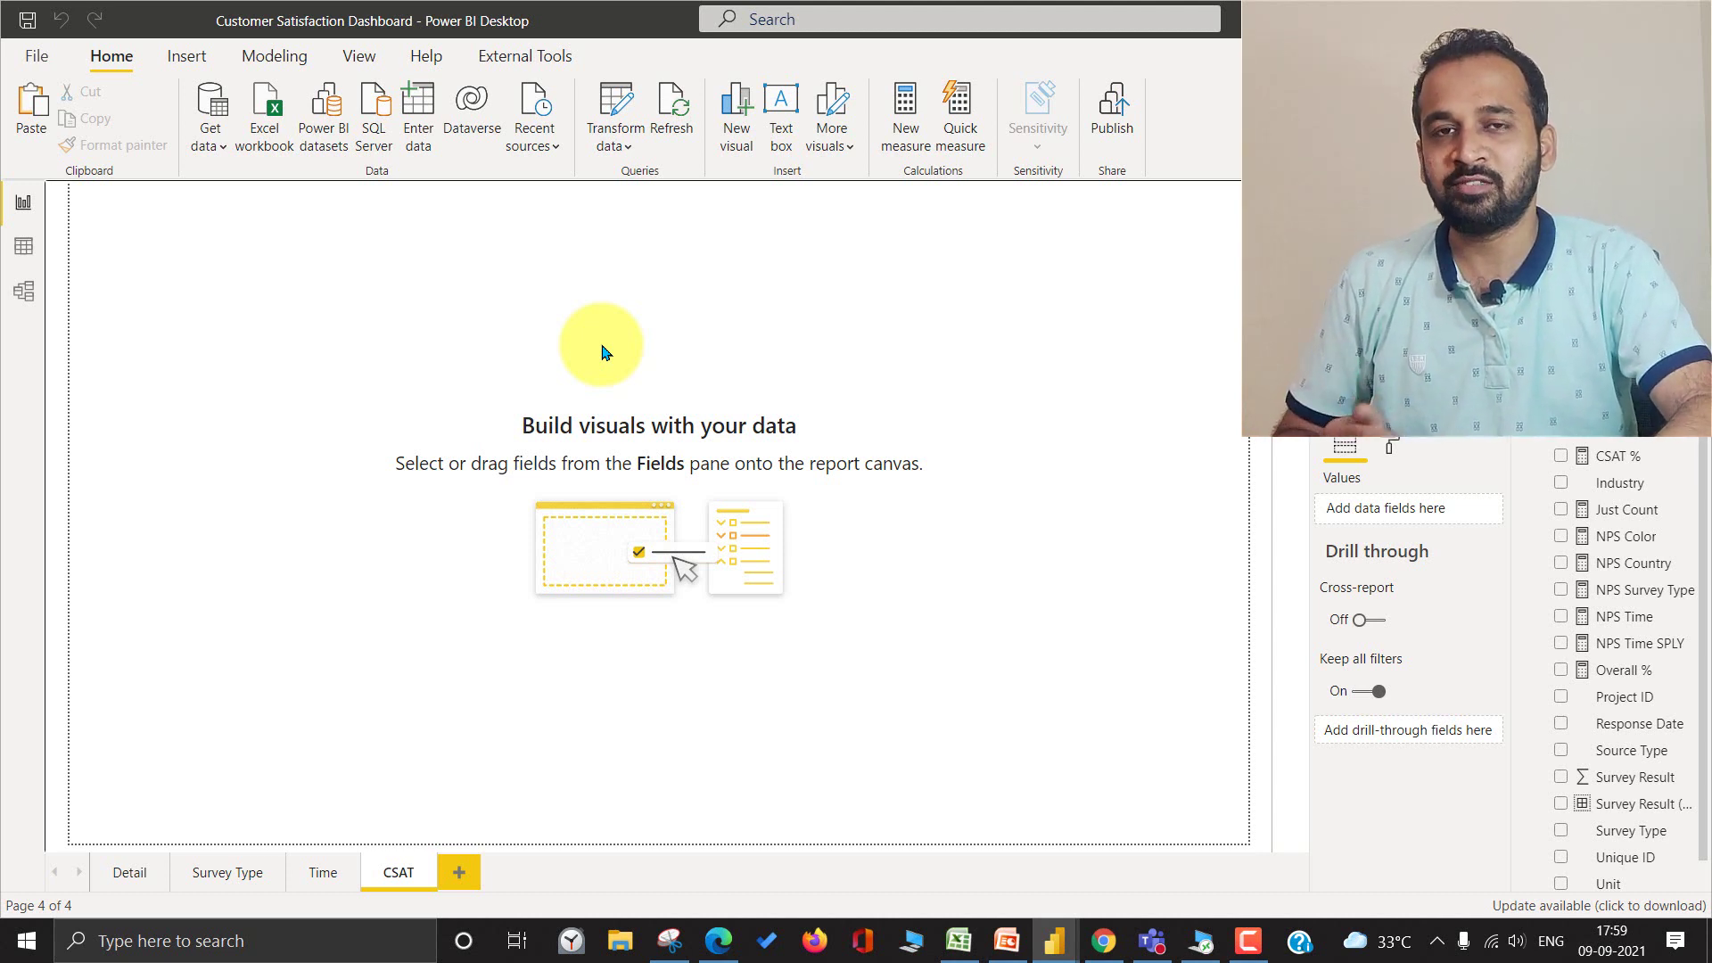
In Data view, filter the NPS table's Survey Type column to 'Overall Satisfaction' only.
click(23, 245)
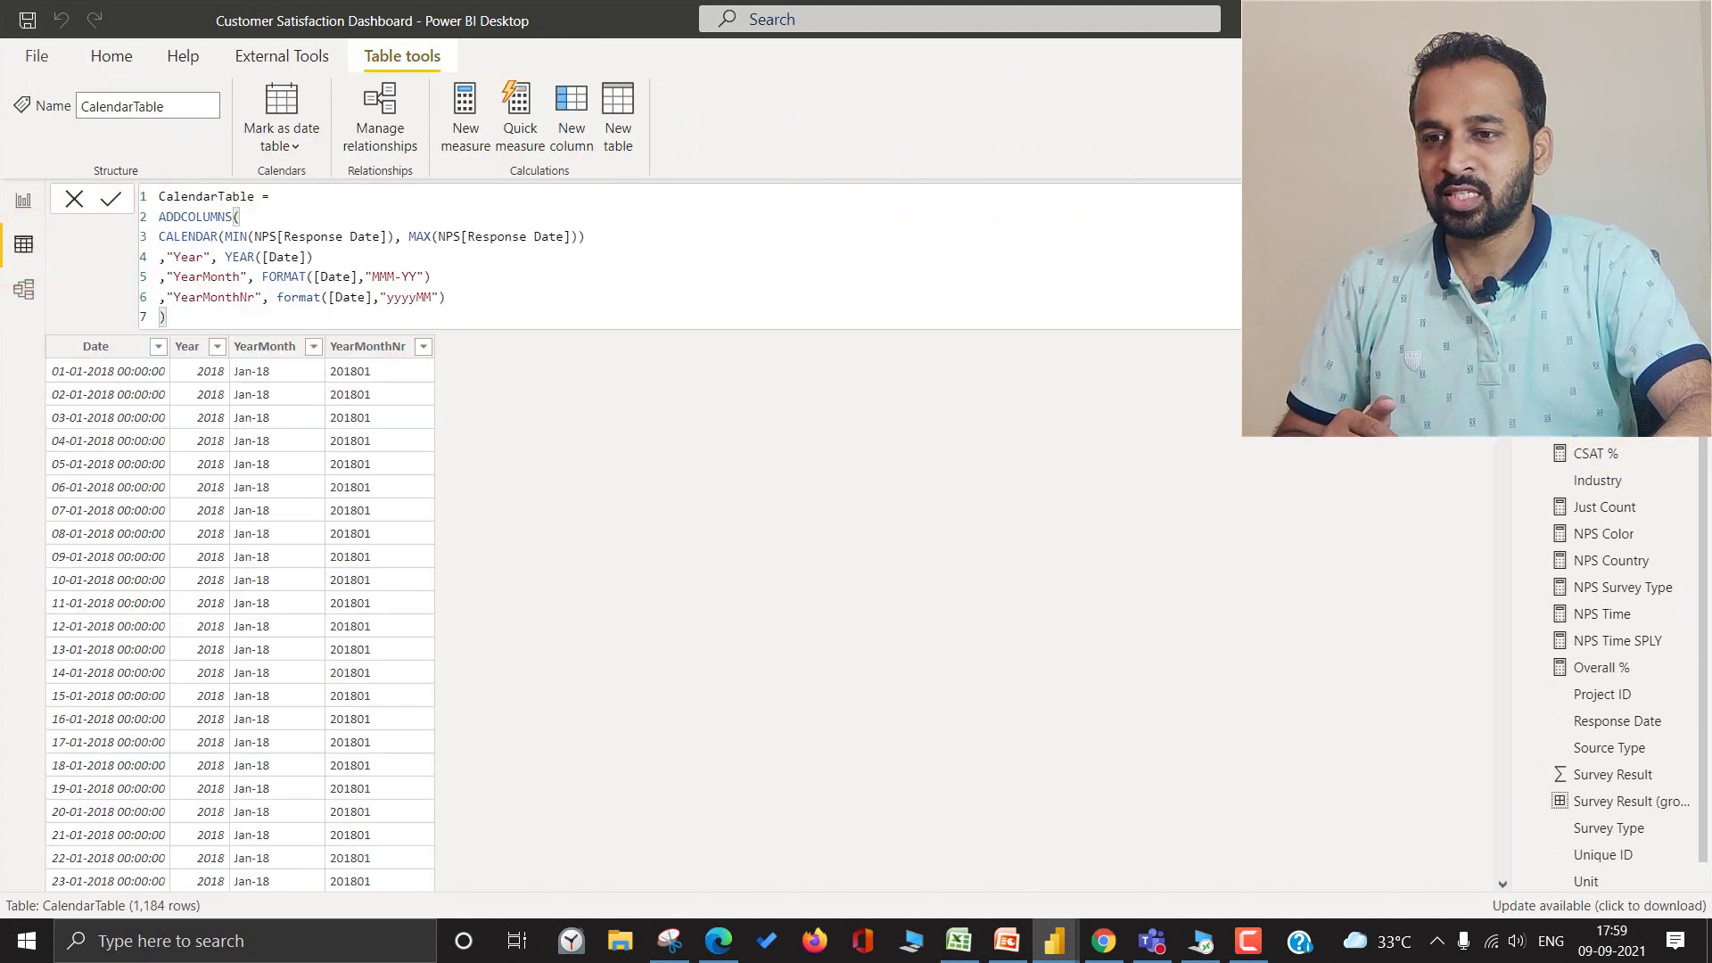
click(1596, 373)
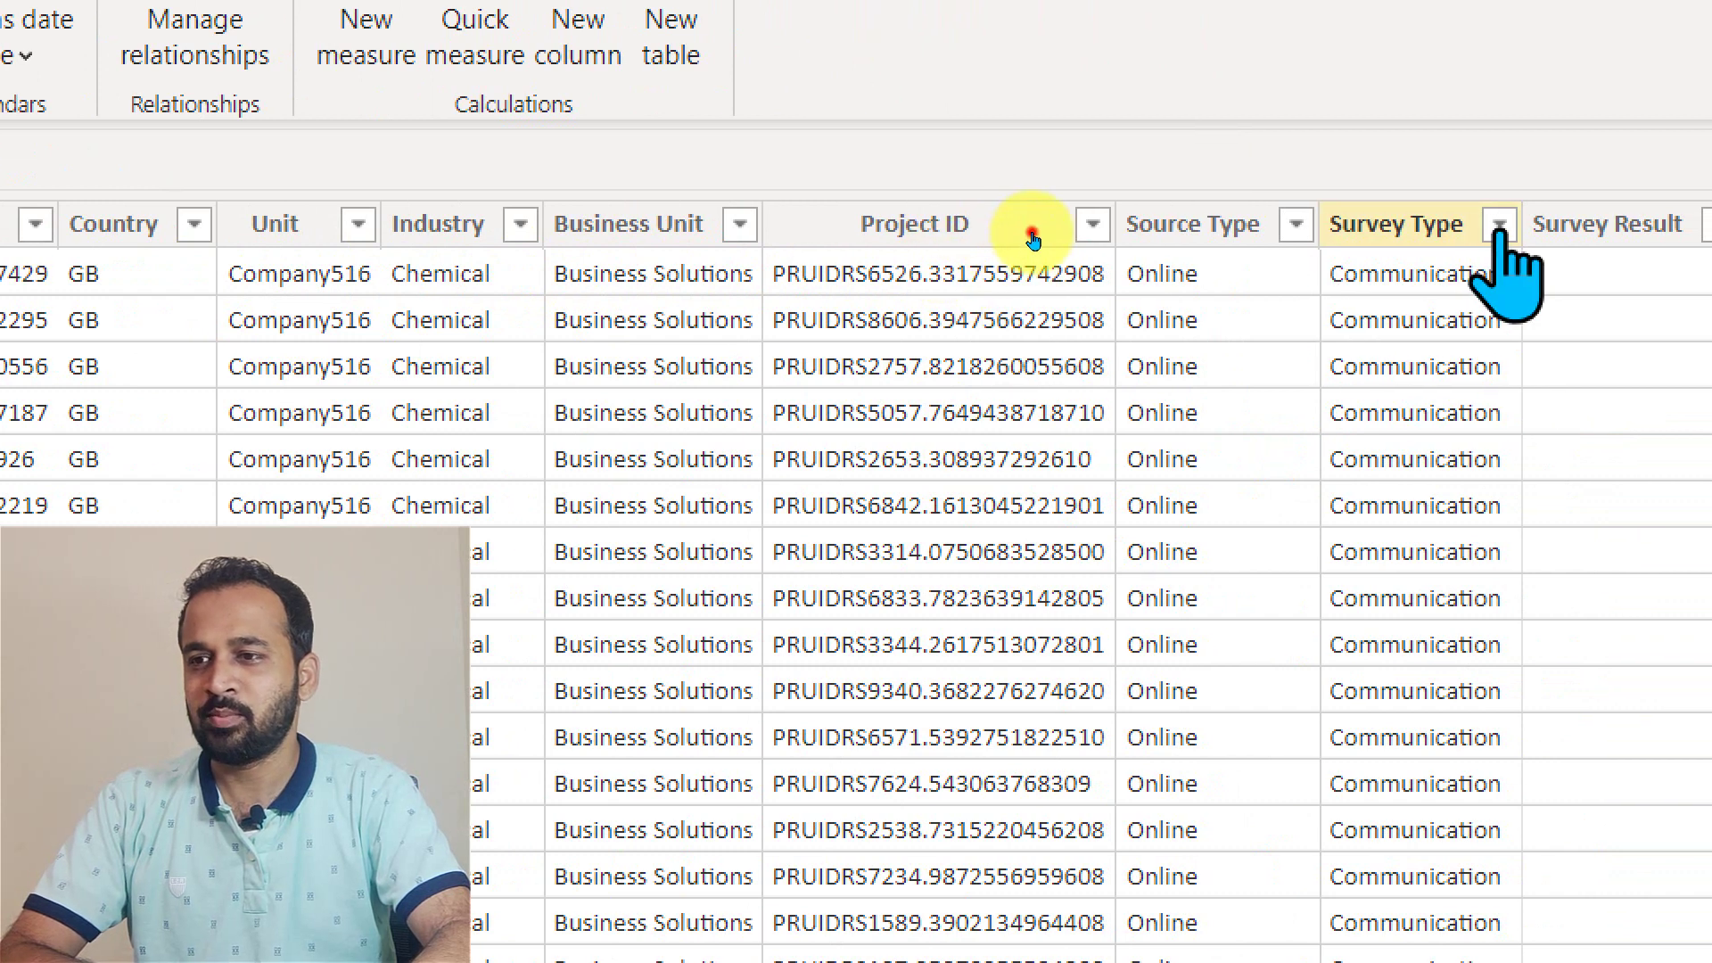
click(1400, 224)
click(1500, 225)
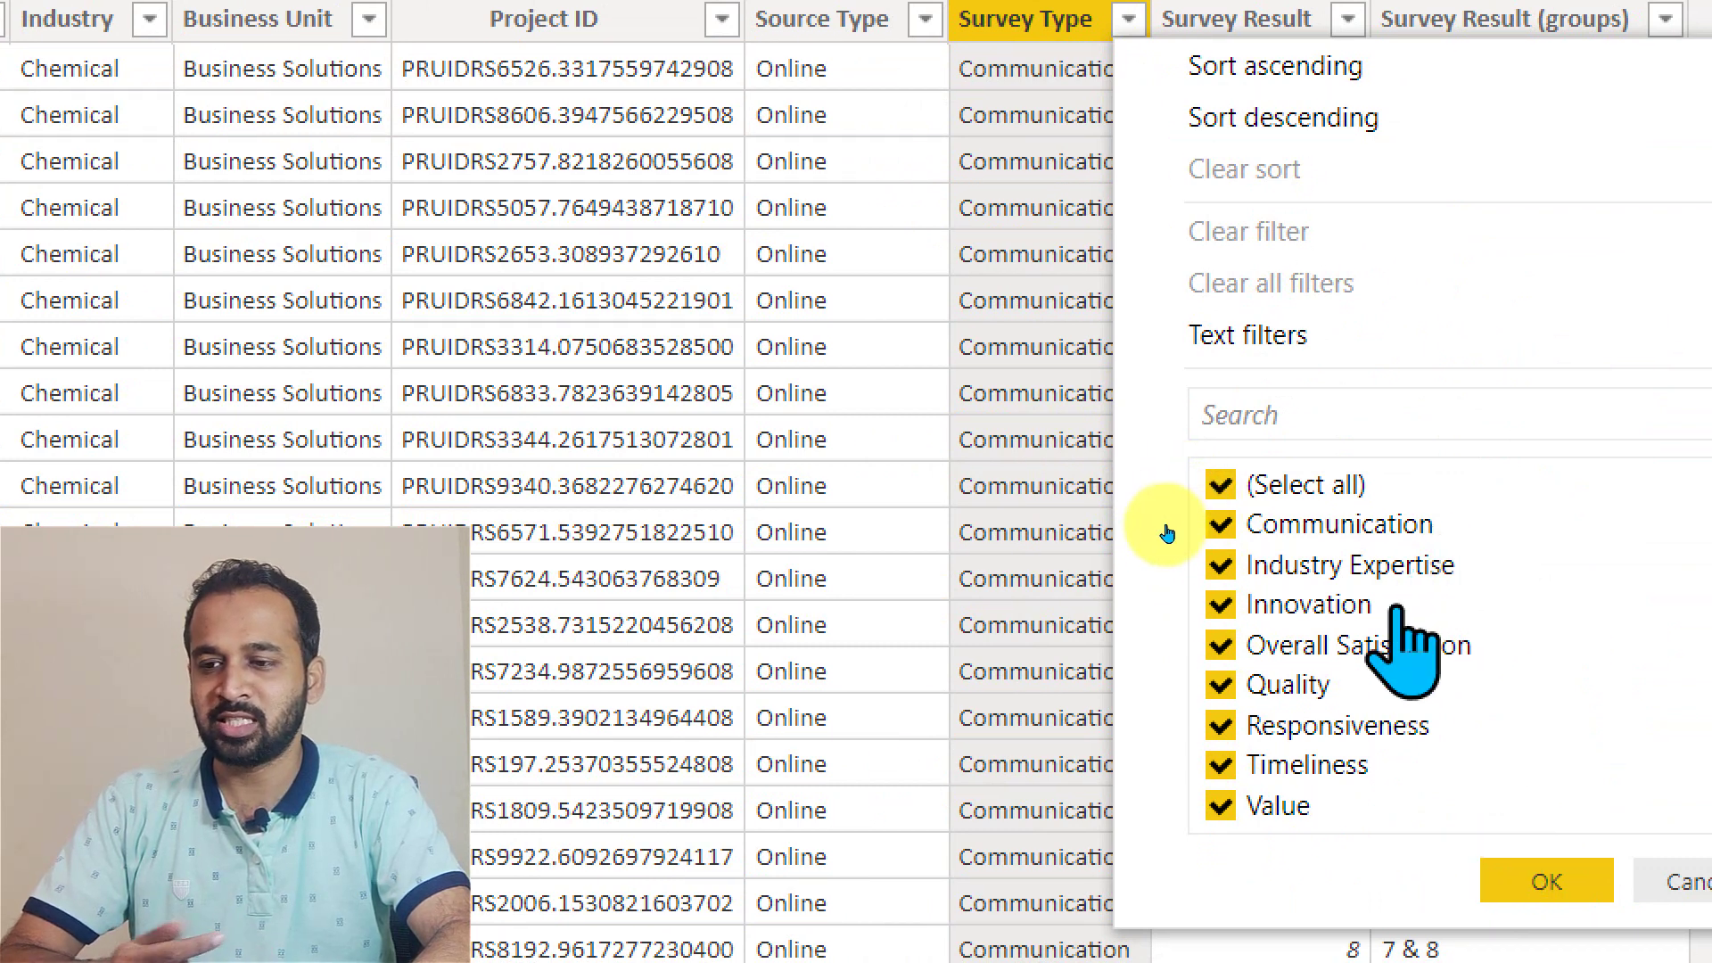
click(1128, 453)
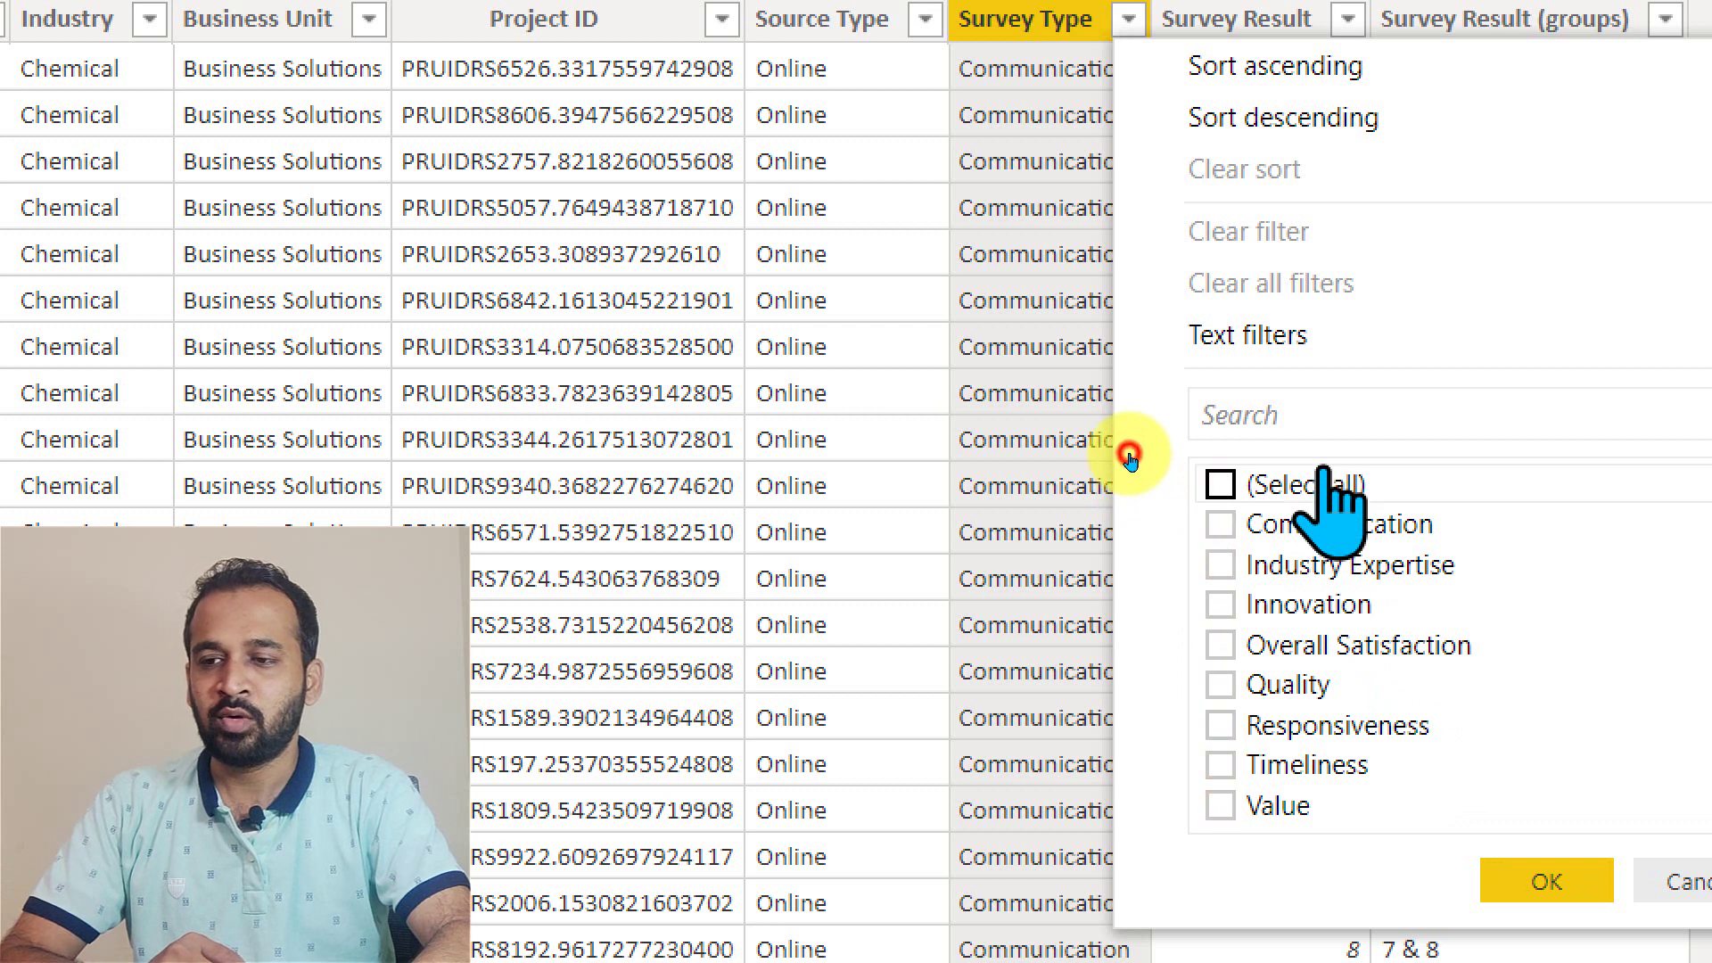
click(1151, 539)
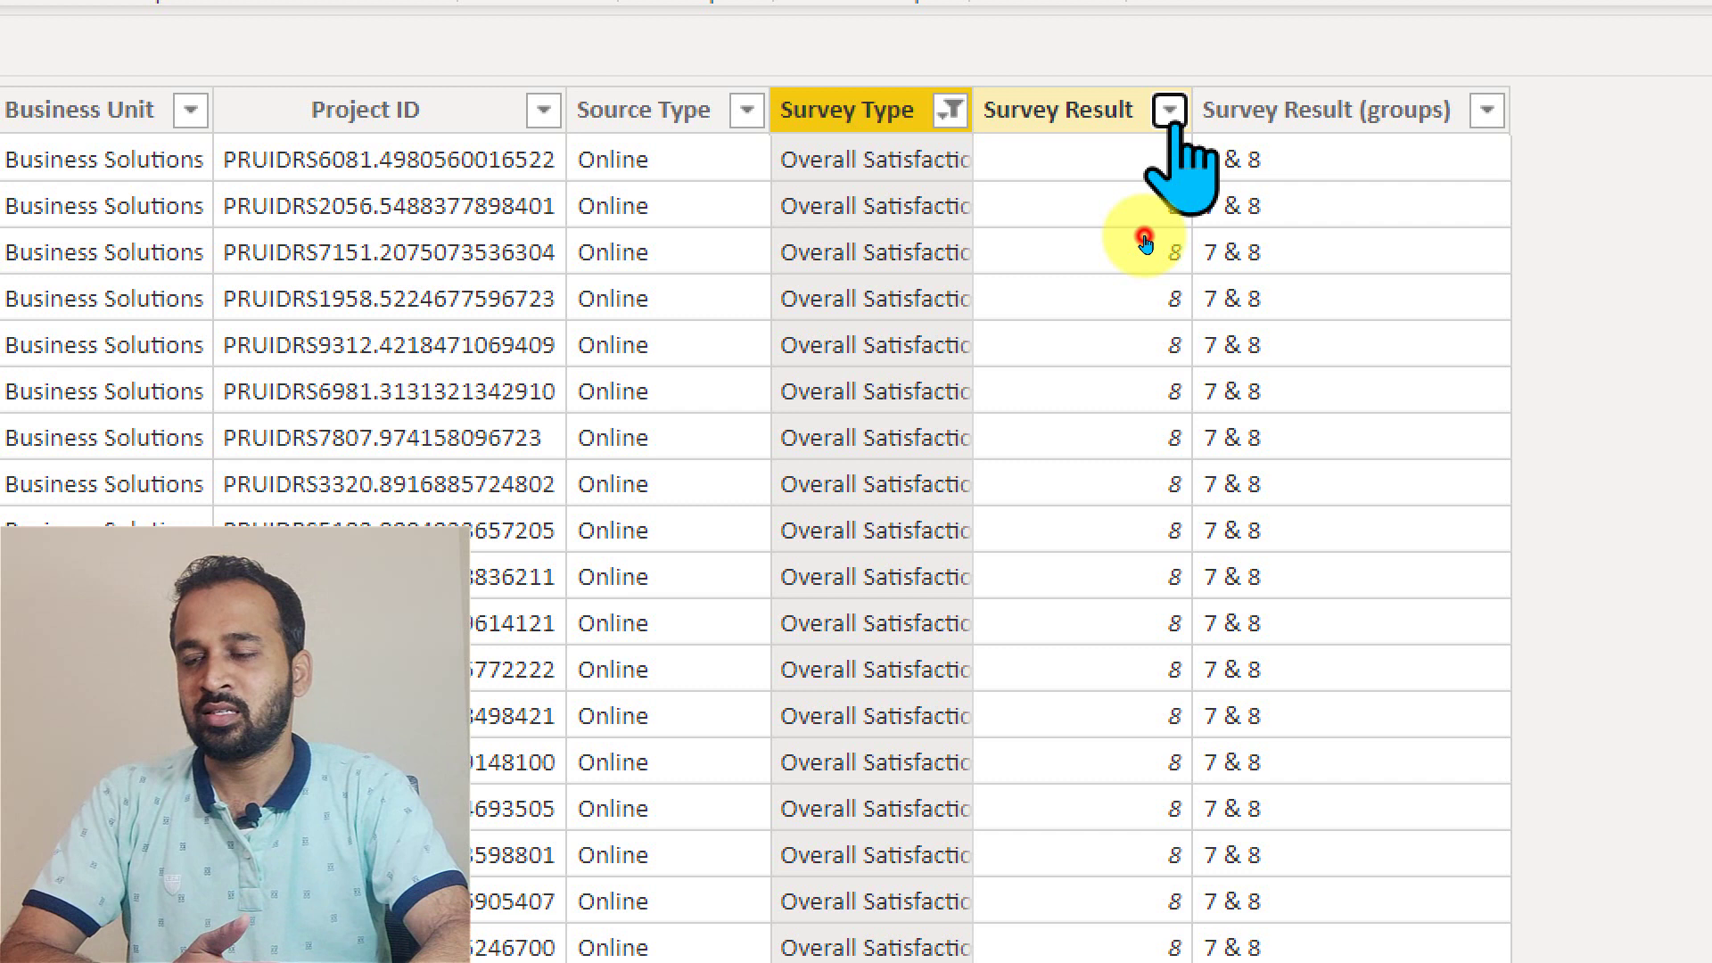
Review the Survey Result values 0–10 without applying a filter, then return to Report view.
click(1141, 239)
key(alt+Down)
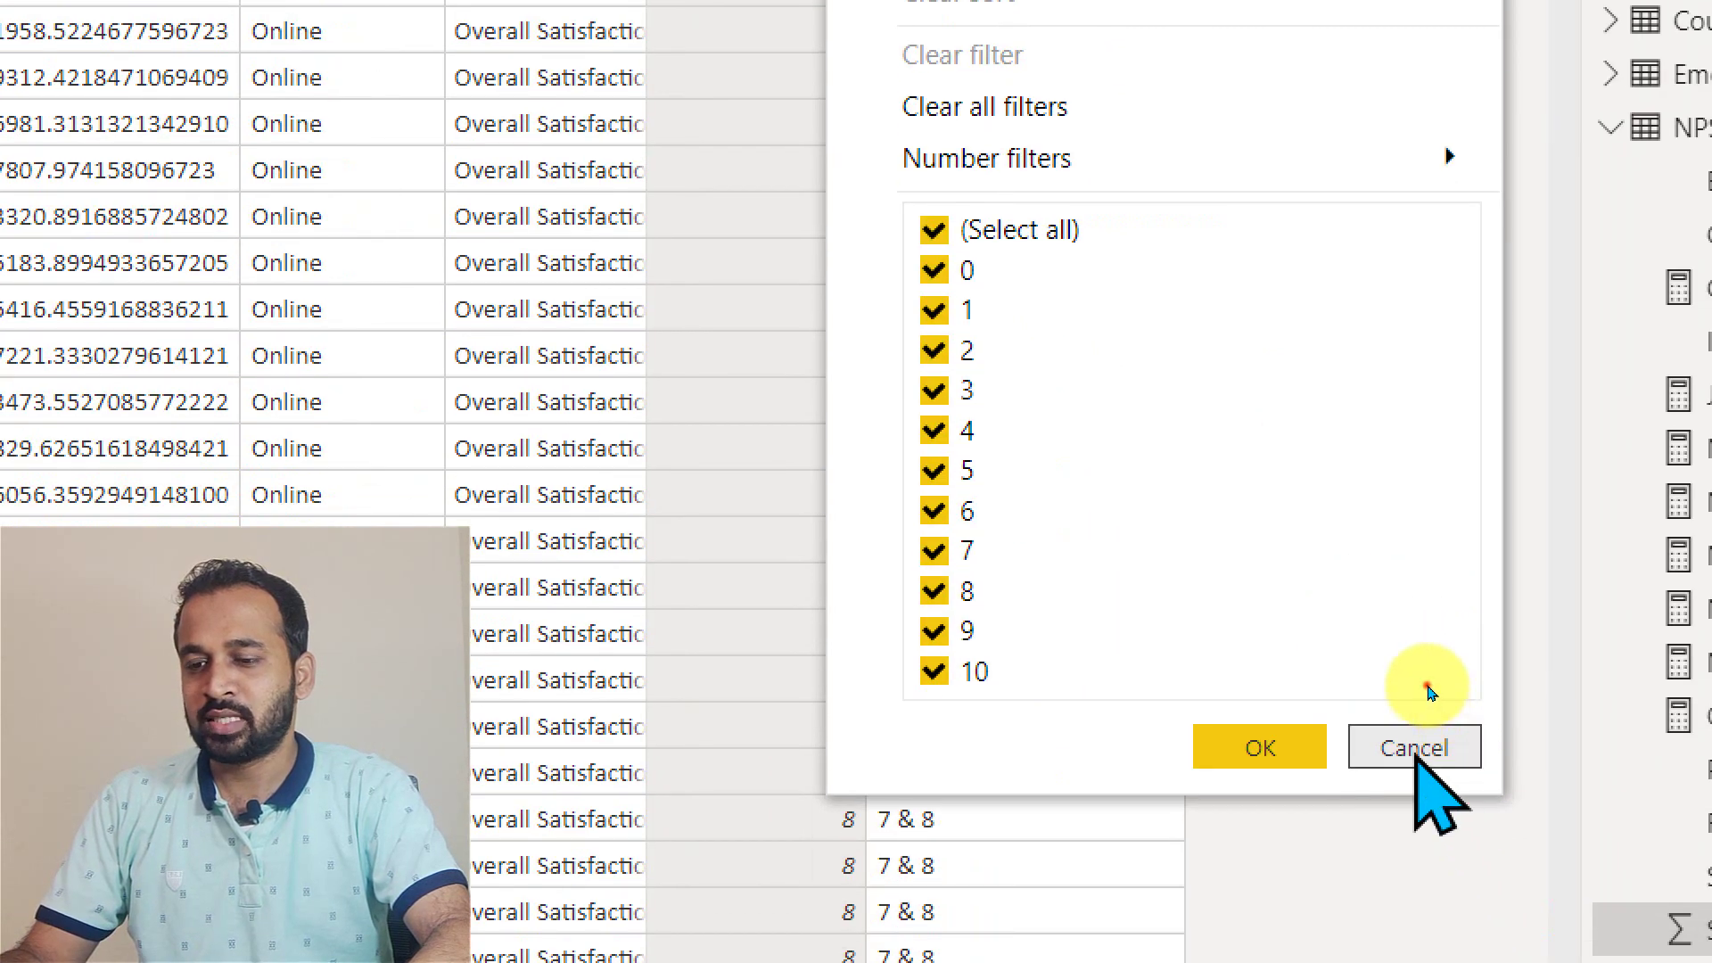
click(1427, 691)
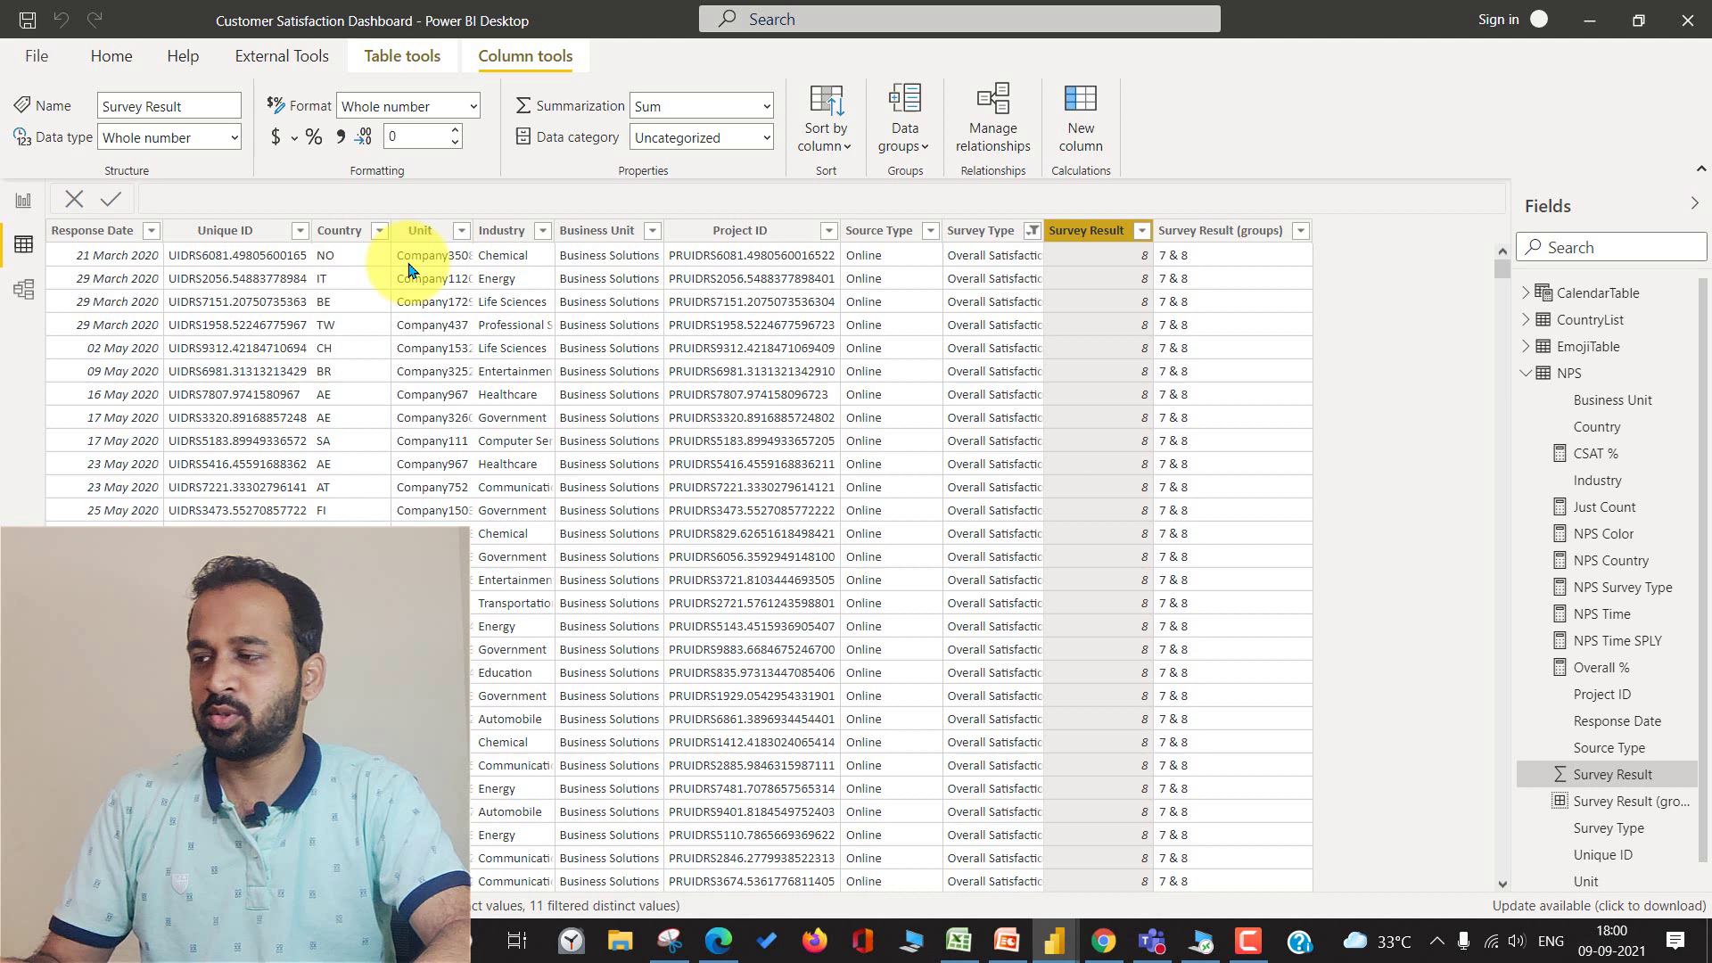
click(12, 209)
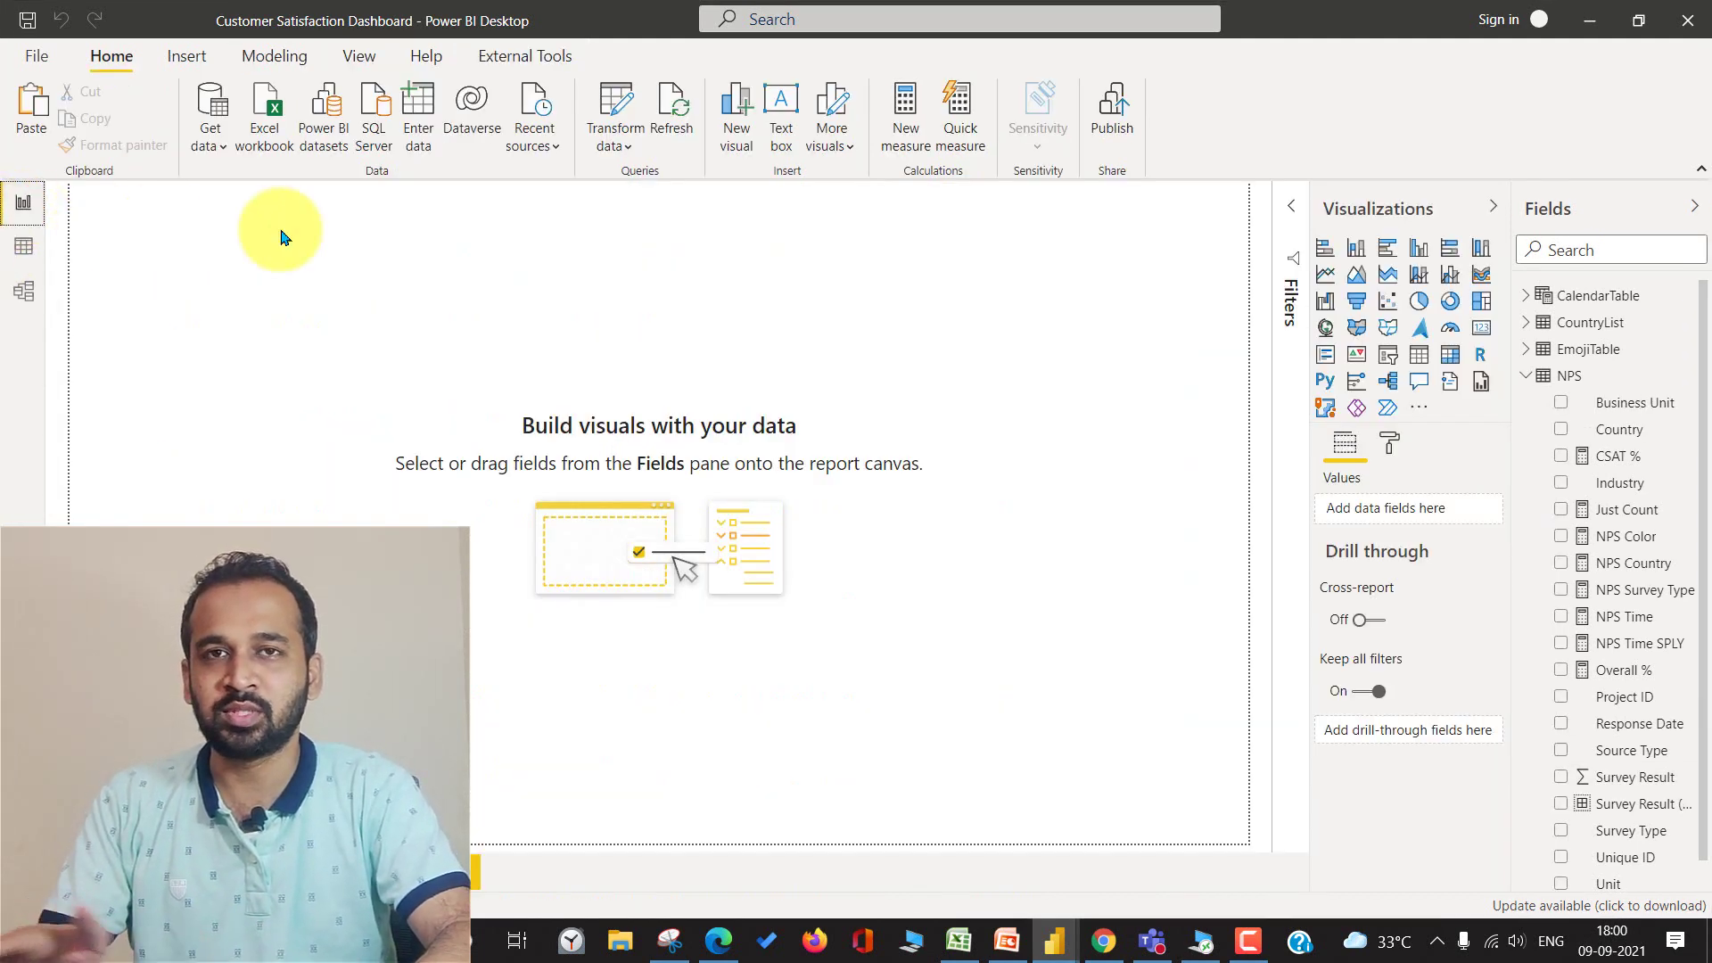
Open the CSAT % formula and review VAR _CSATCount and its CALCULATE over [Just Count].
click(1619, 456)
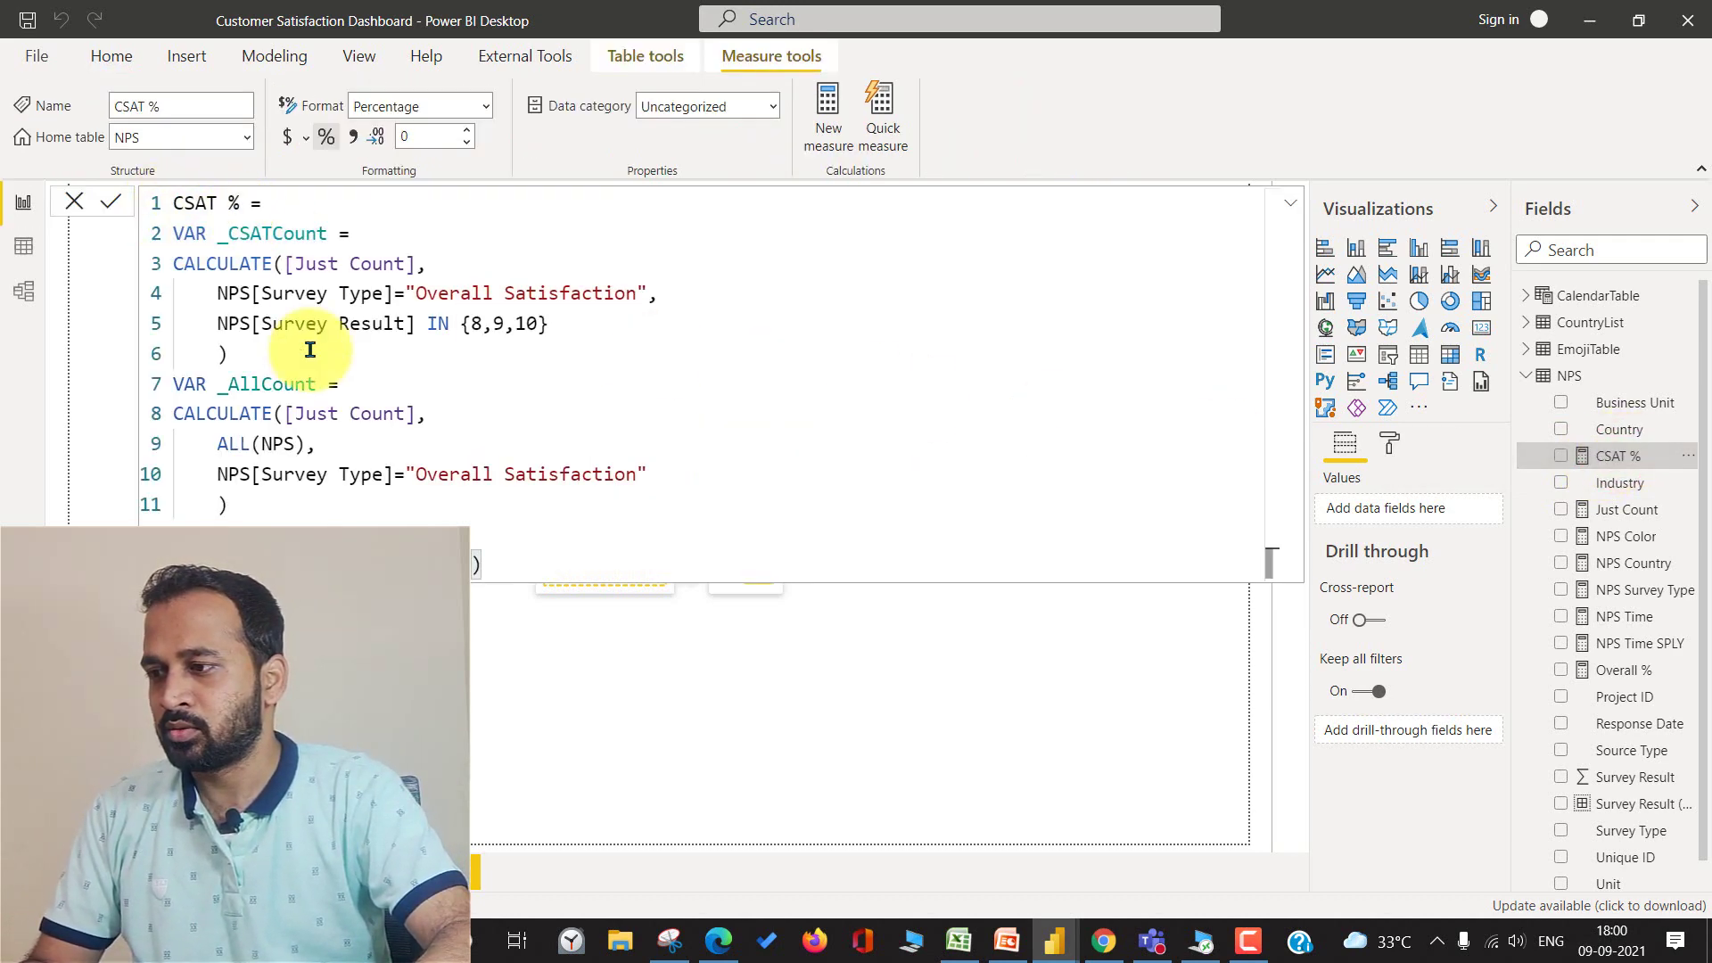
scroll(297, 341, up, 2)
click(322, 197)
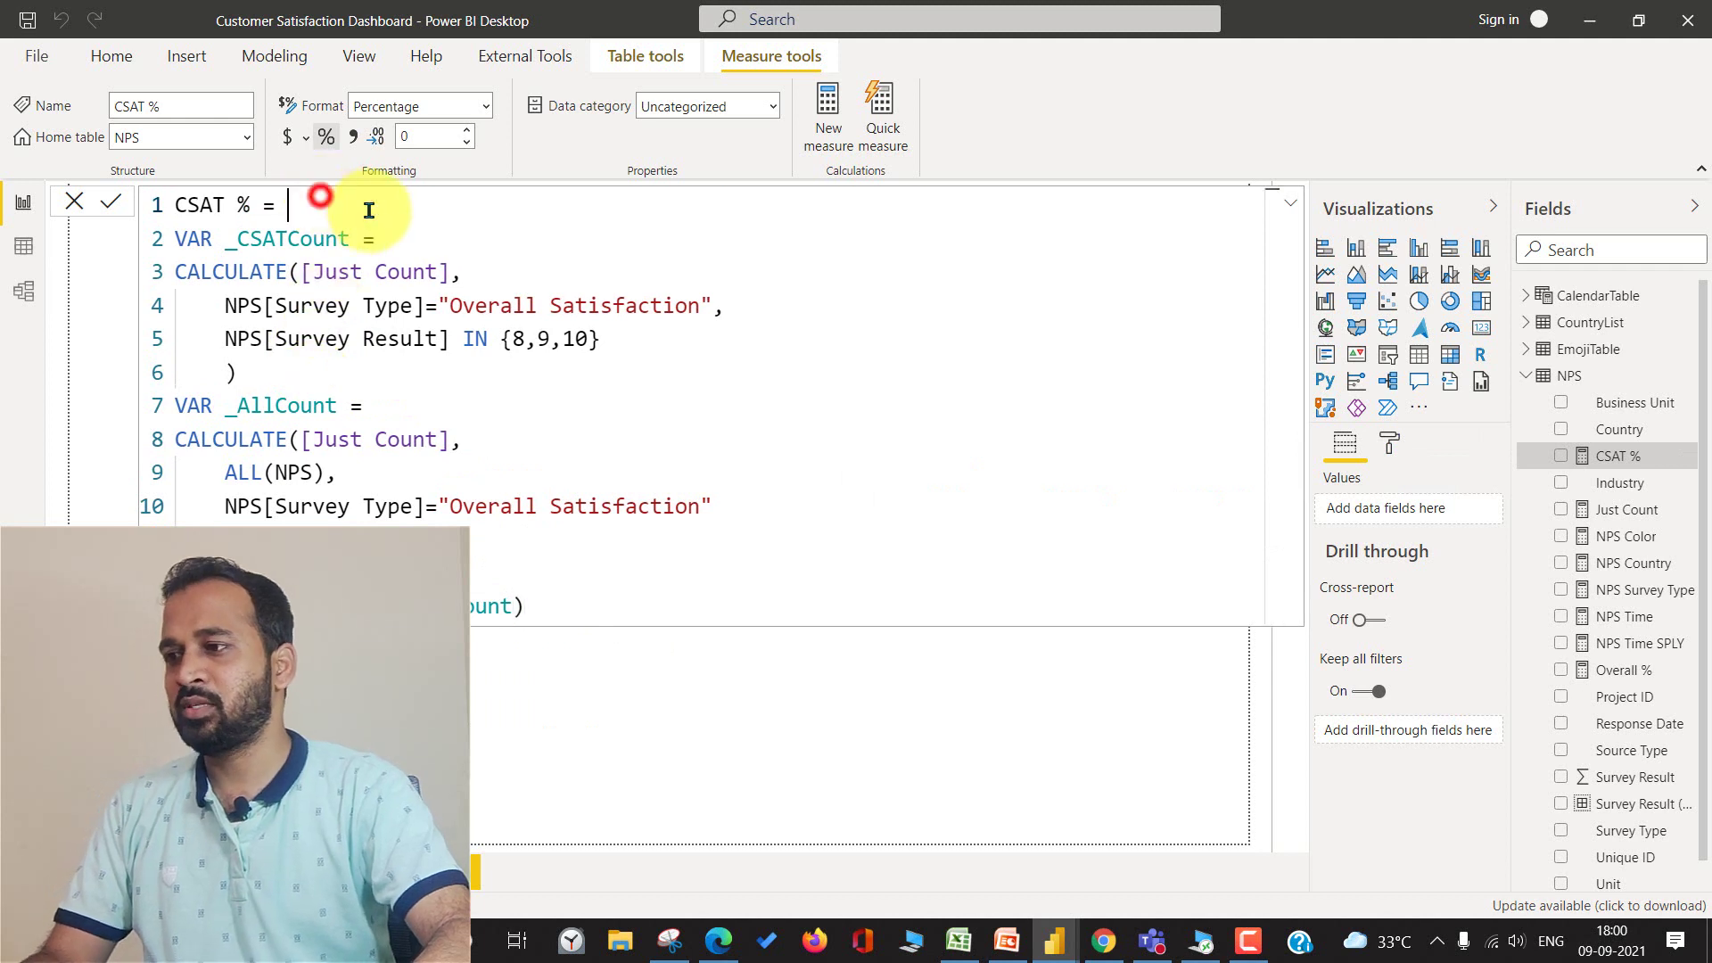
key(Right)
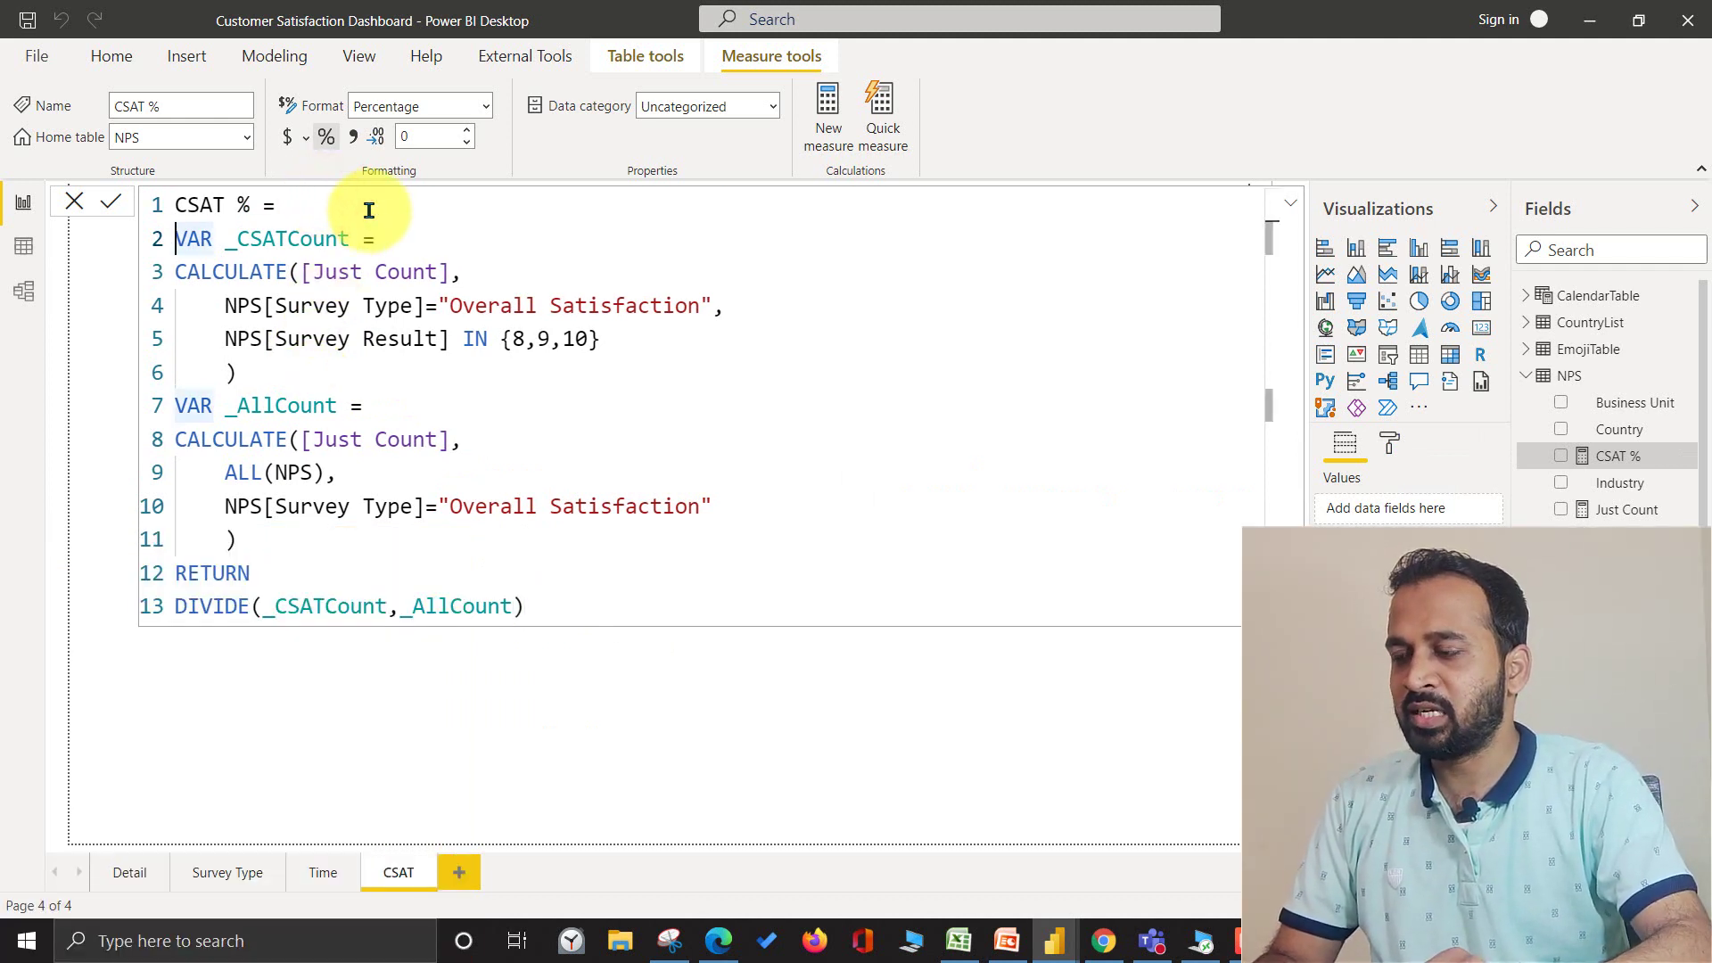
key(ctrl+shift+Right)
key(ctrl+shift+Right)
key(End)
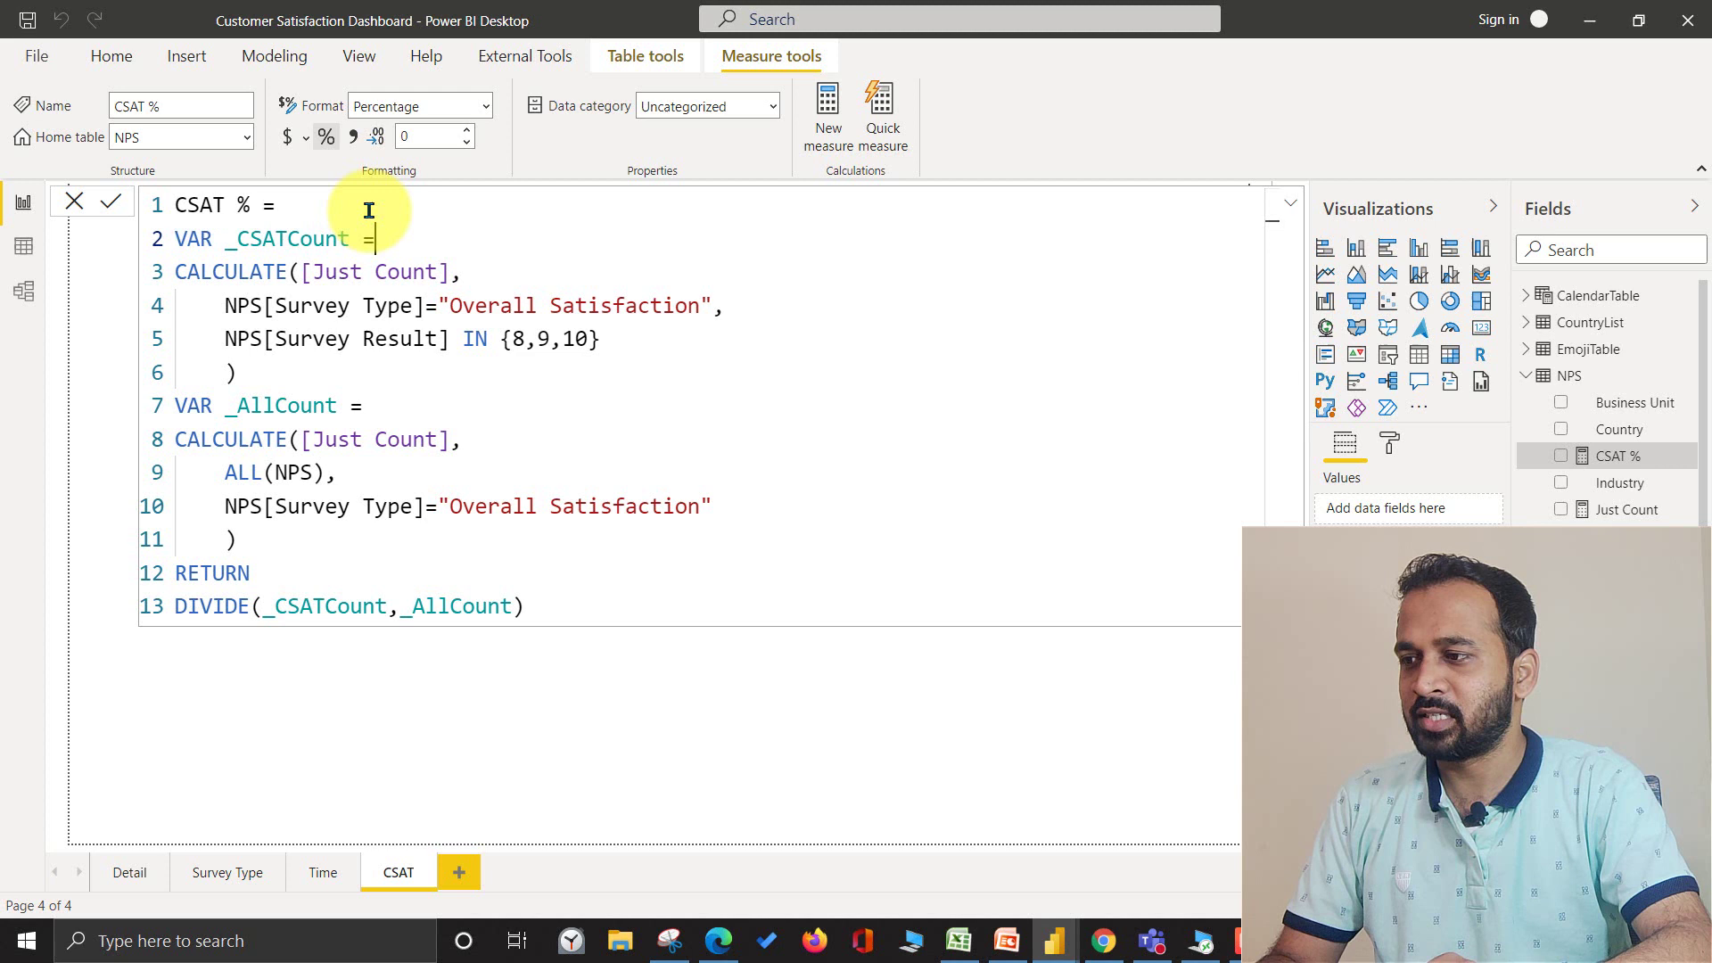
key(Down)
key(Right)
key(Right)
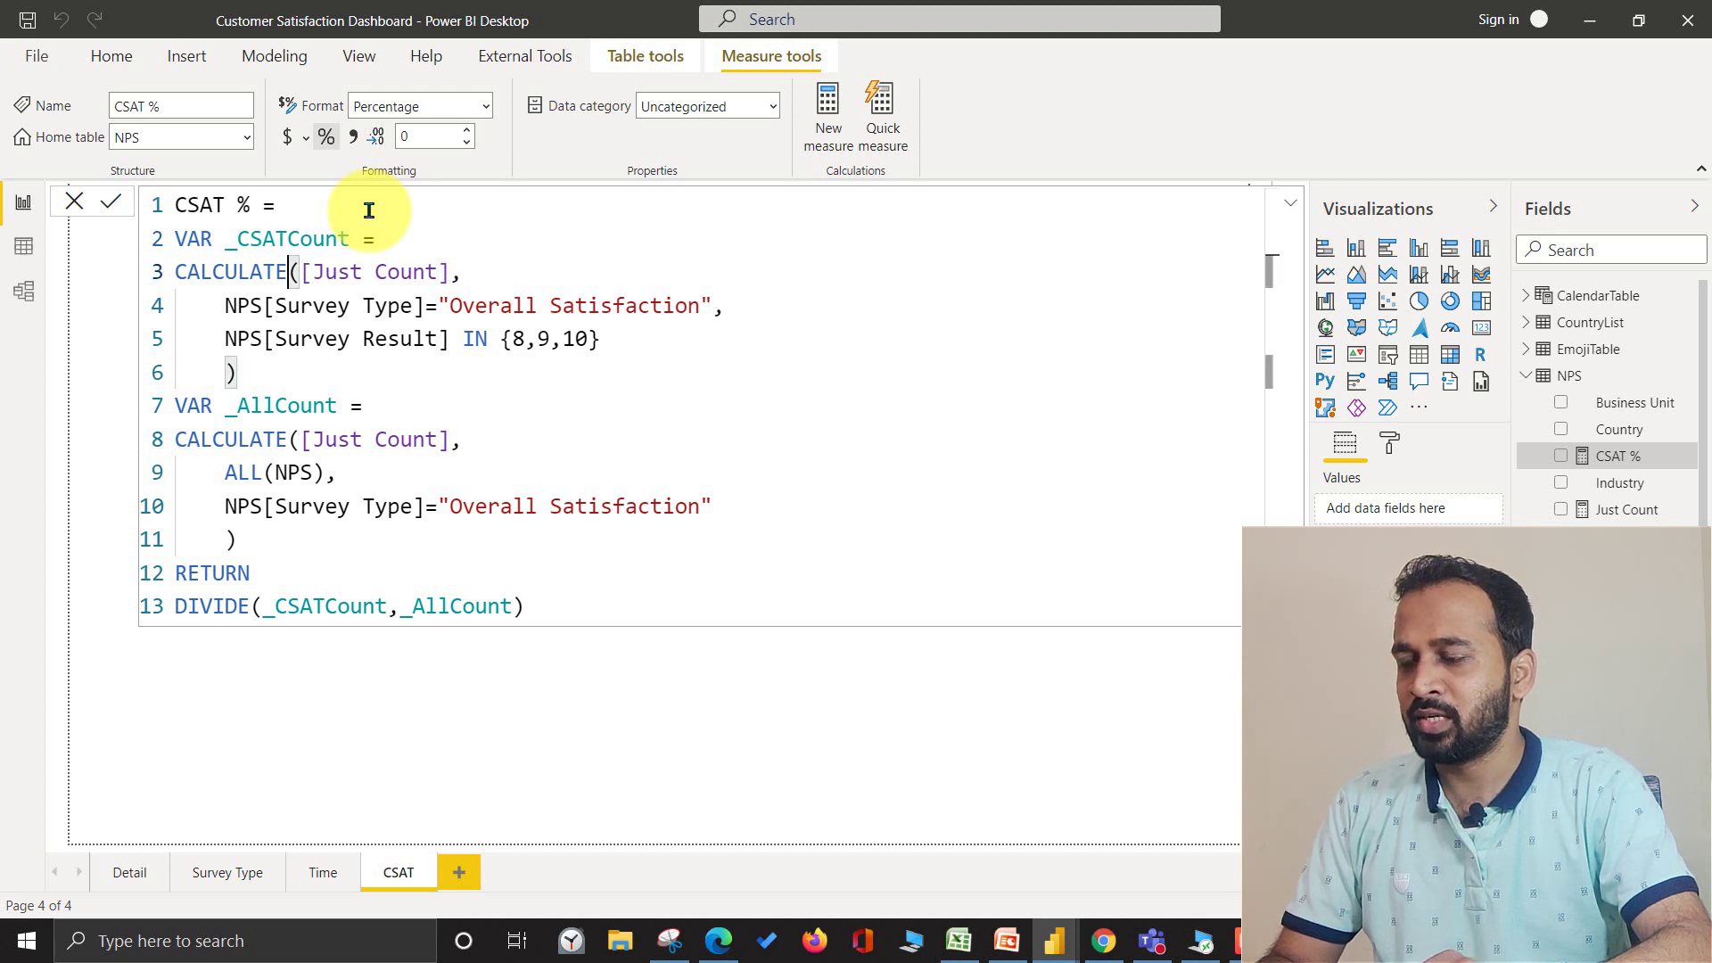
key(ctrl+shift+Right)
key(ctrl+shift+Right)
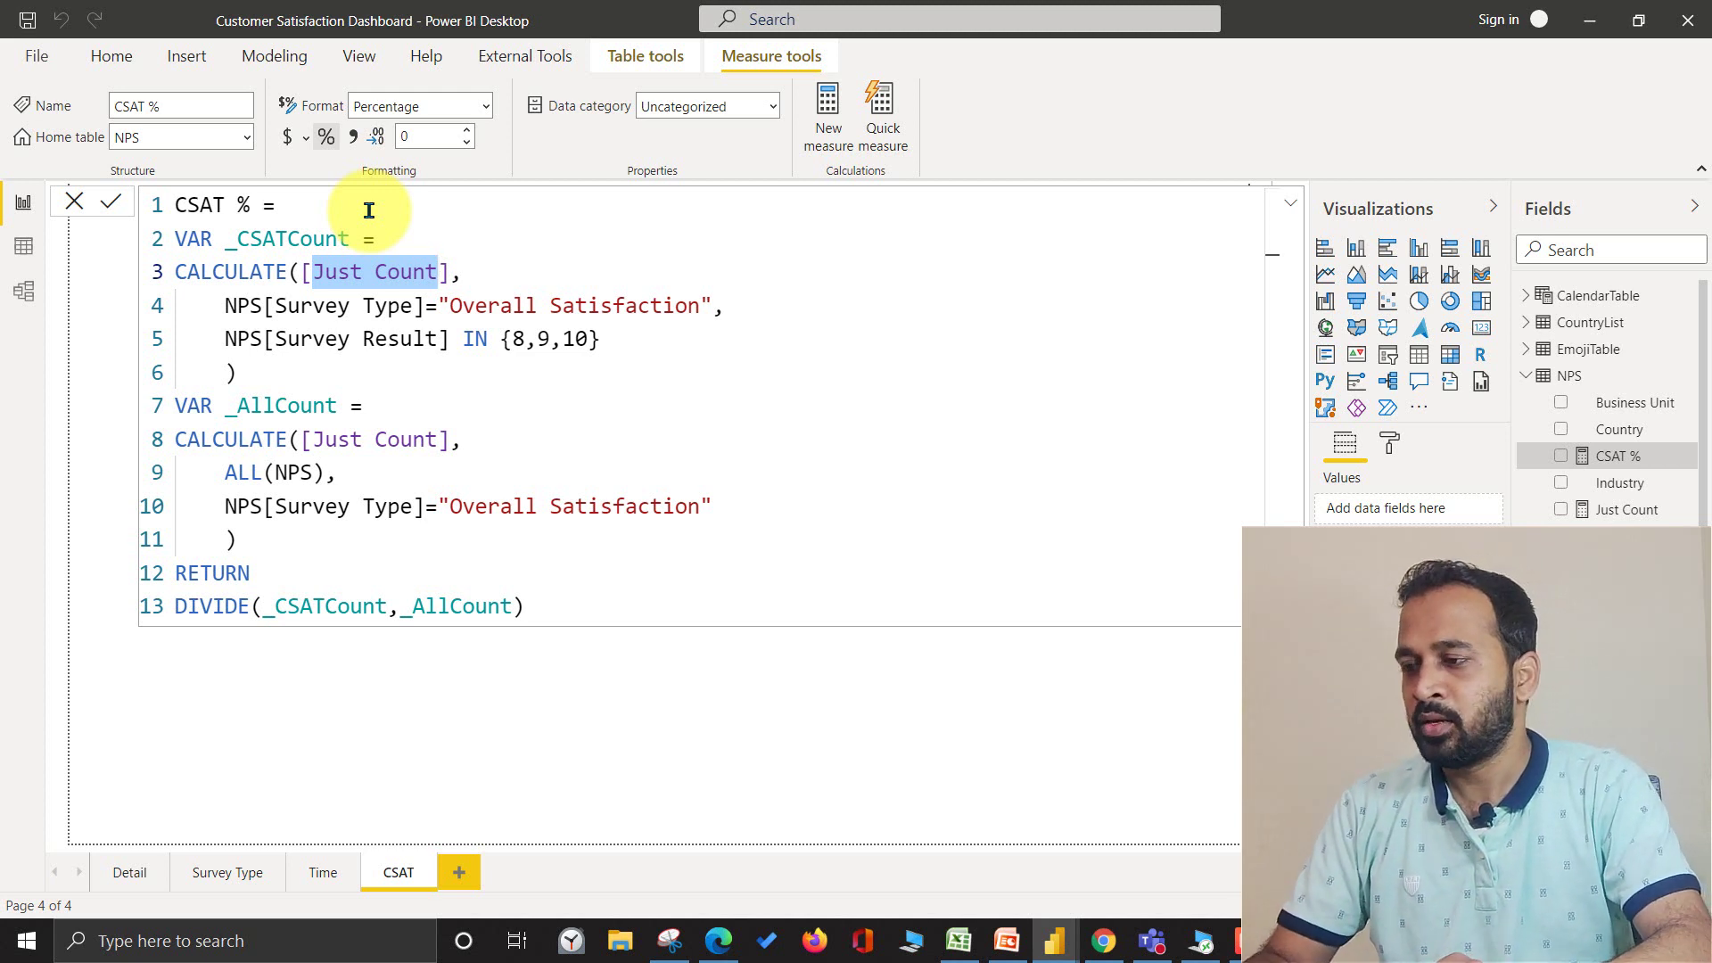
key(End)
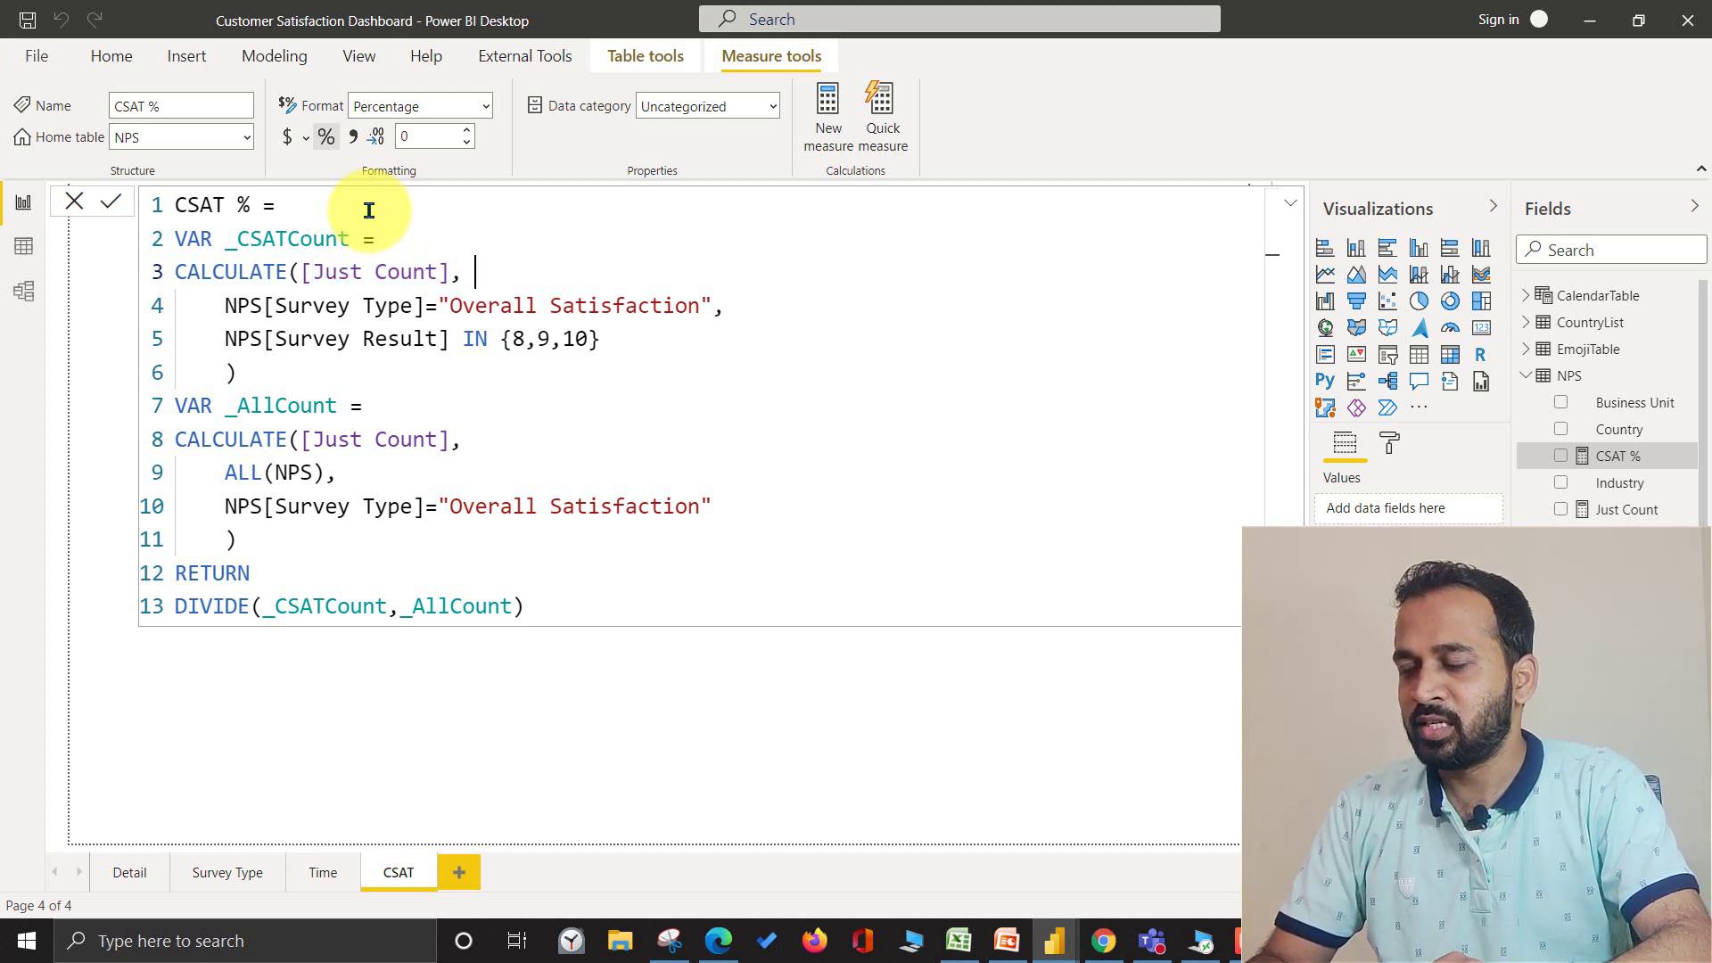
Review the Survey Type 'Overall Satisfaction' filter and the [Survey Result] column reference.
key(Down)
key(Home)
key(ctrl+Right)
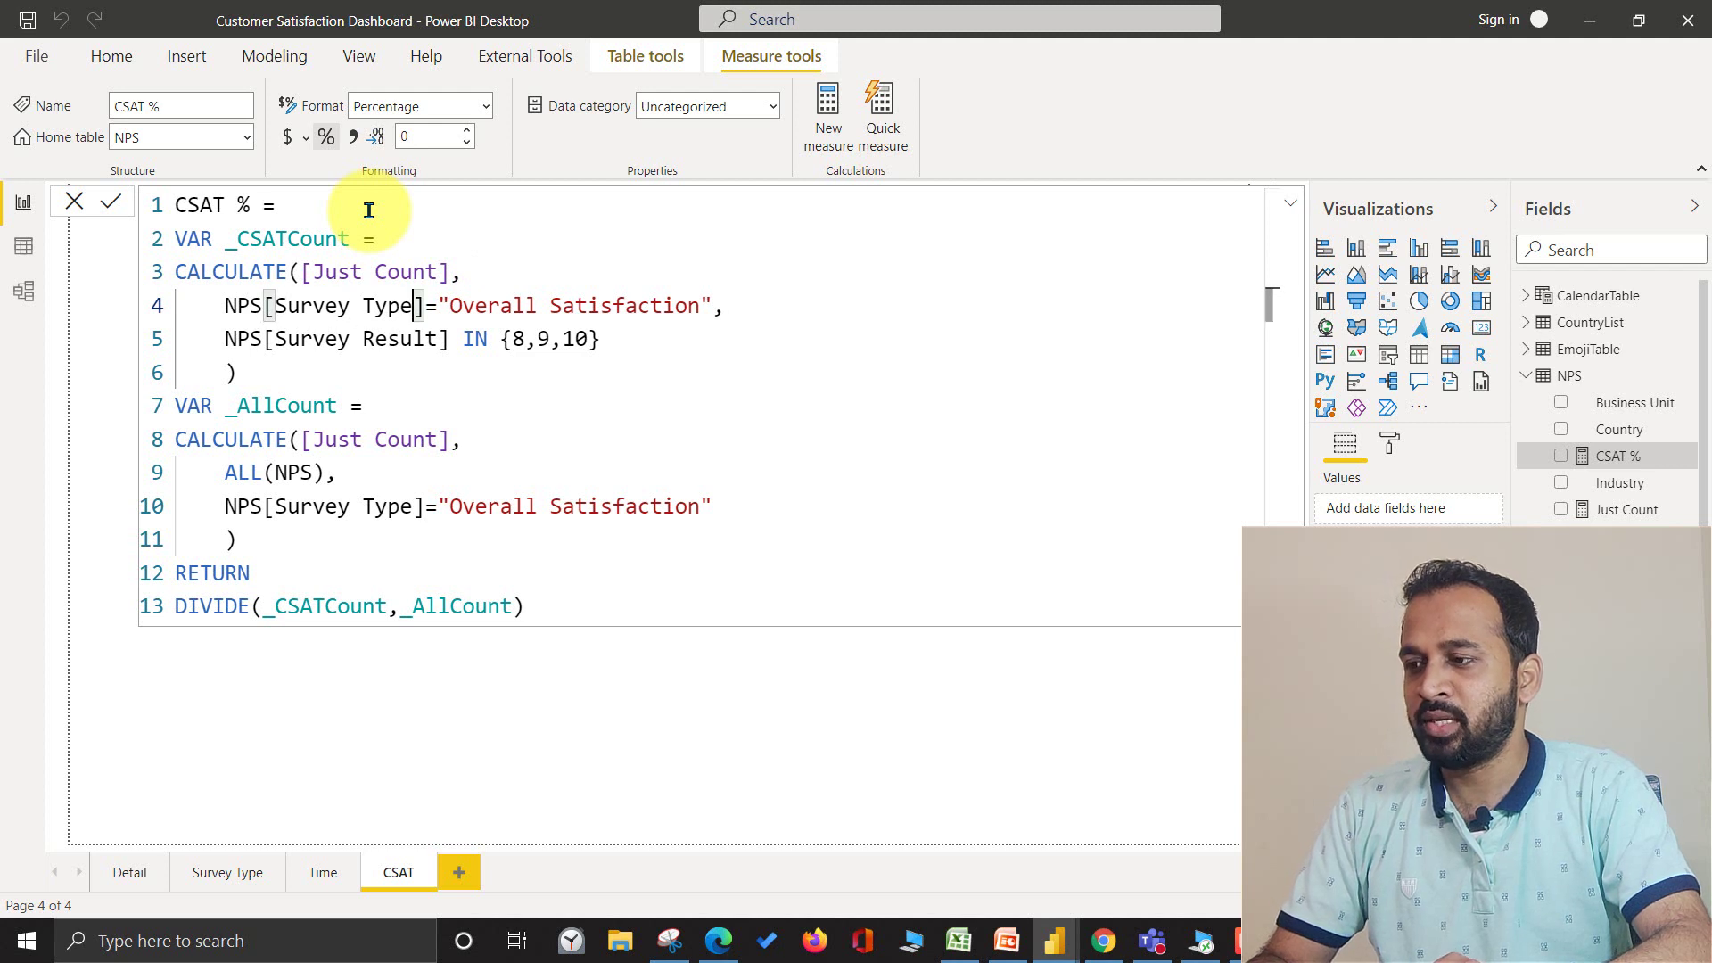
key(ctrl+Right)
key(ctrl+Right)
key(ctrl+Right)
key(ctrl+shift+Right)
key(ctrl+shift+Right)
key(ctrl+shift+Right)
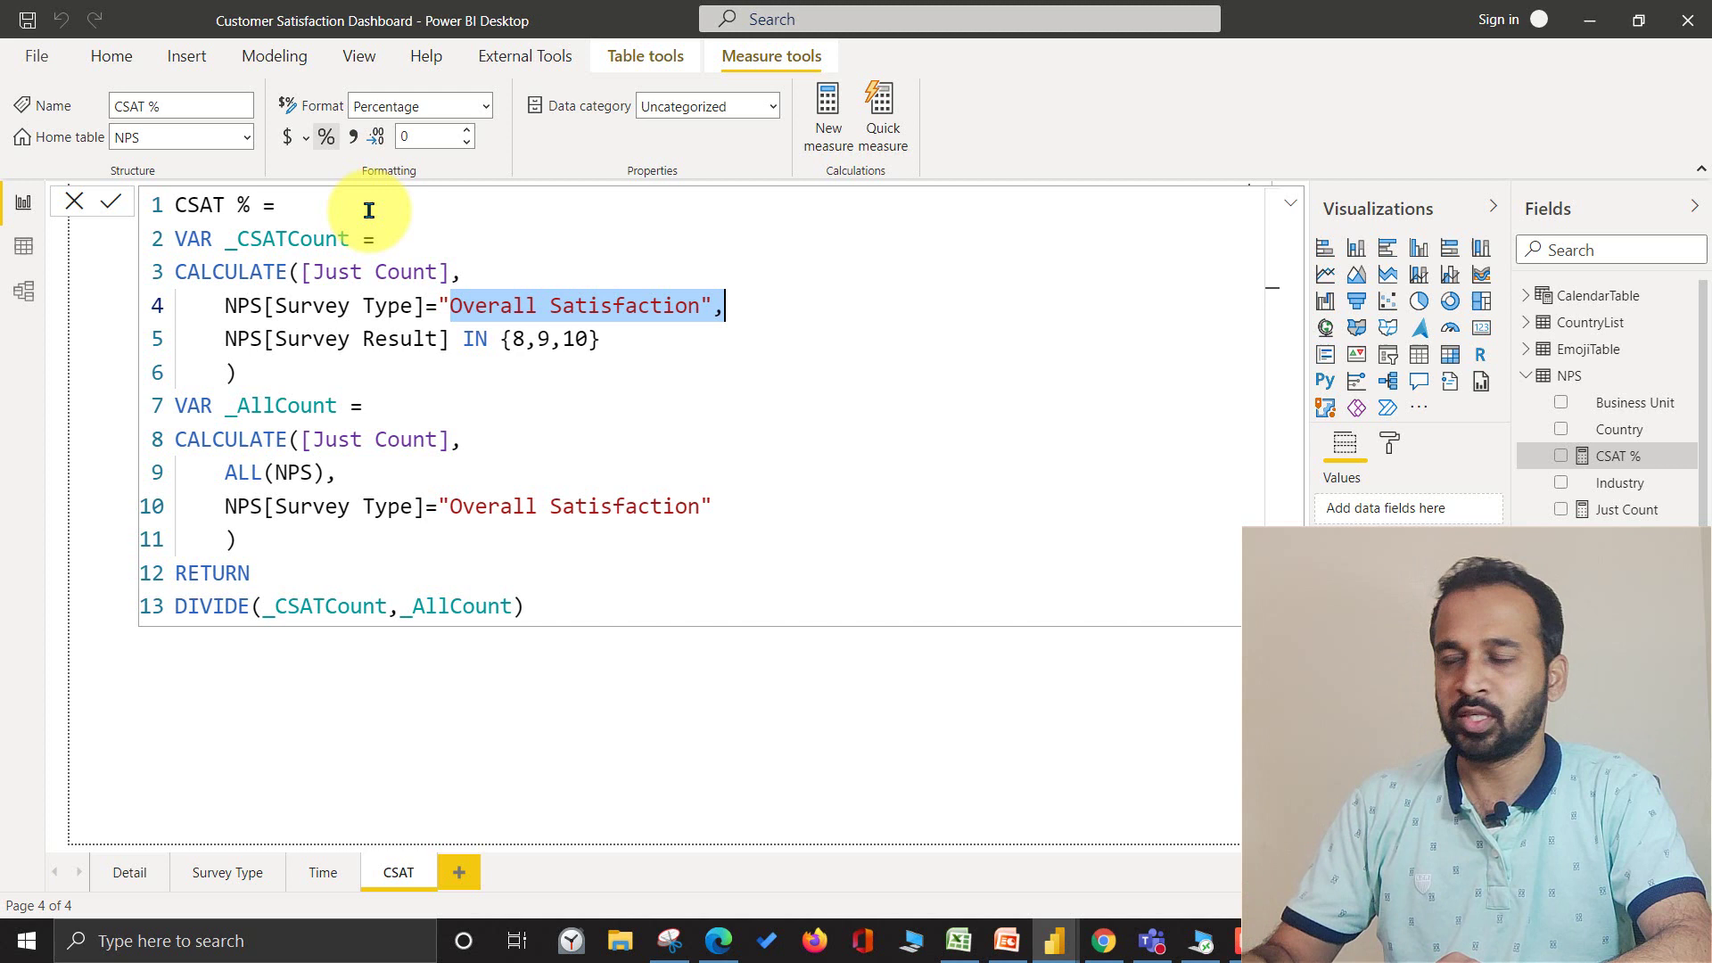
key(Right)
key(Down)
key(Home)
key(ctrl+Right)
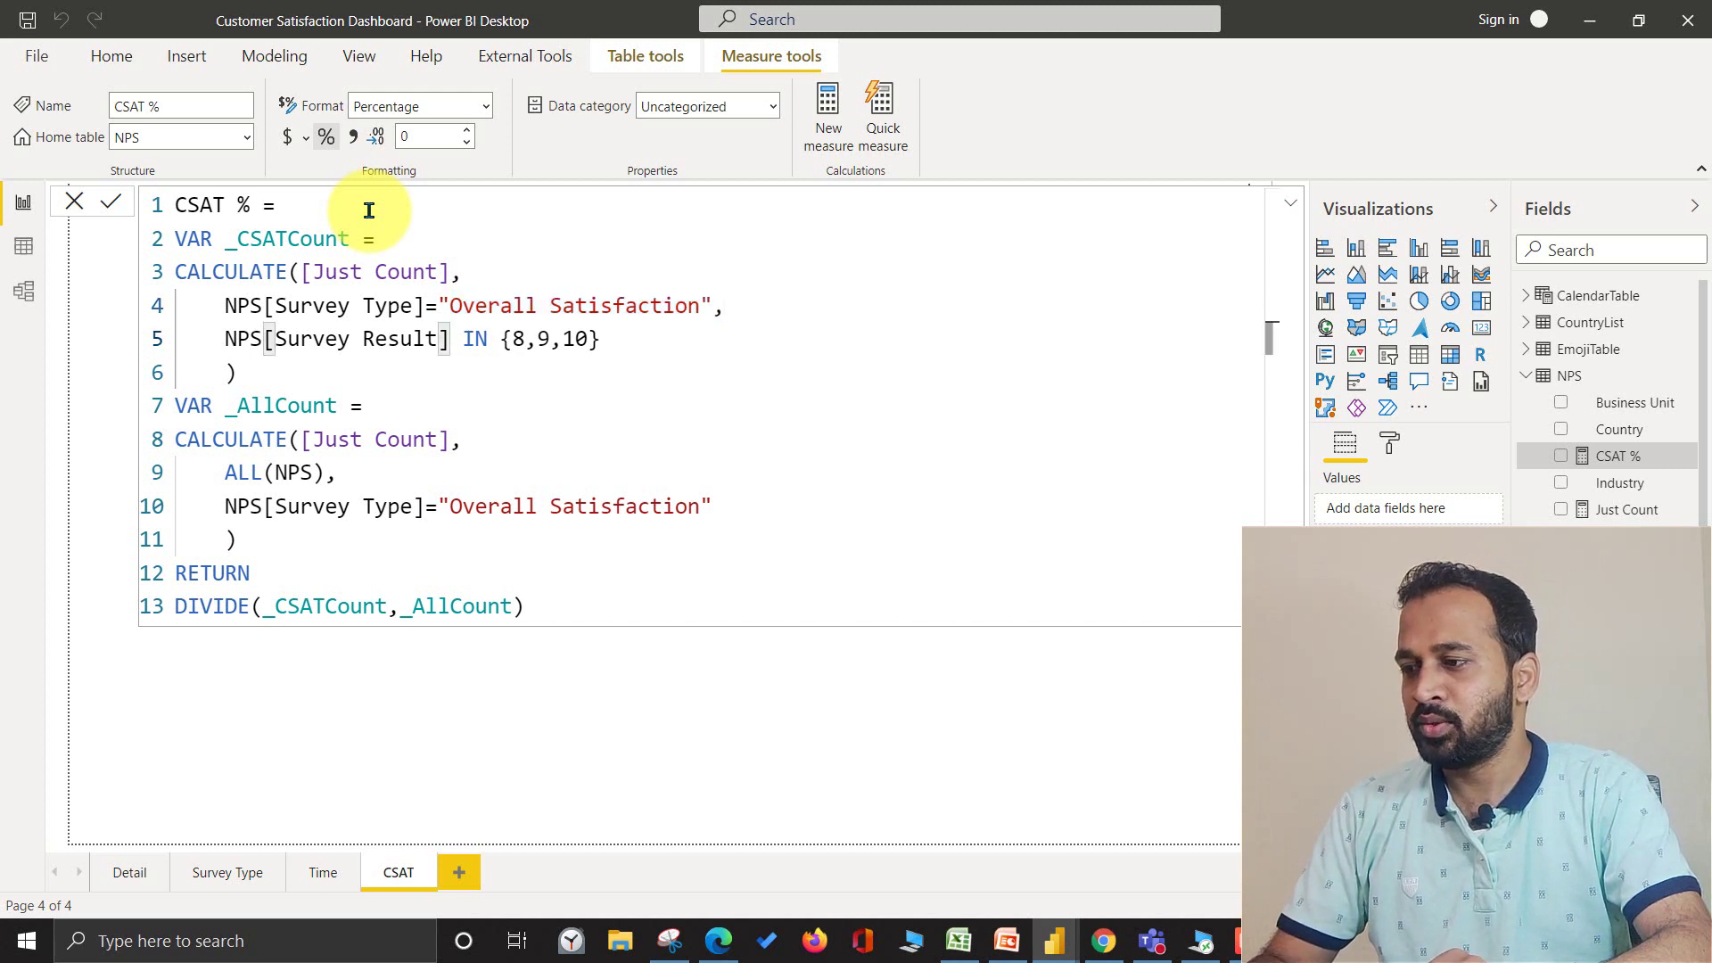
key(ctrl+shift+Right)
key(ctrl+shift+Right)
key(ctrl+shift+Right)
Review the IN list of scores 8, 9, 10, the full _CSATCount definition and the VAR _AllCount line.
key(ctrl+Right)
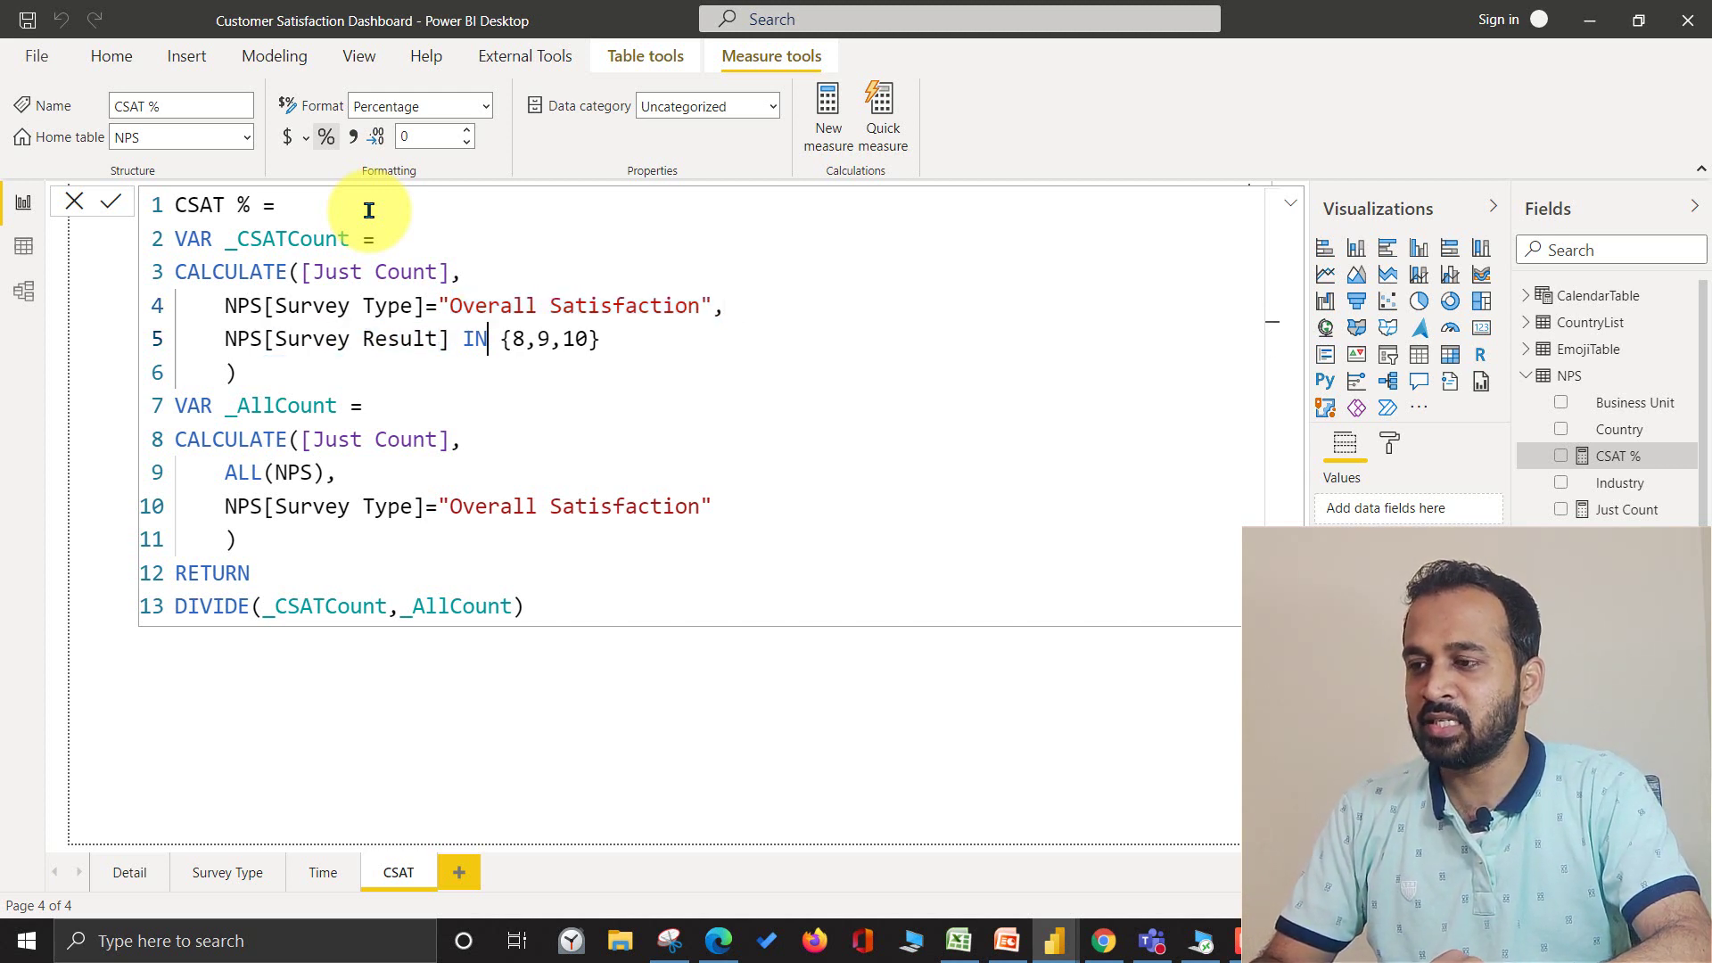
key(ctrl+shift+Right)
key(ctrl+Right)
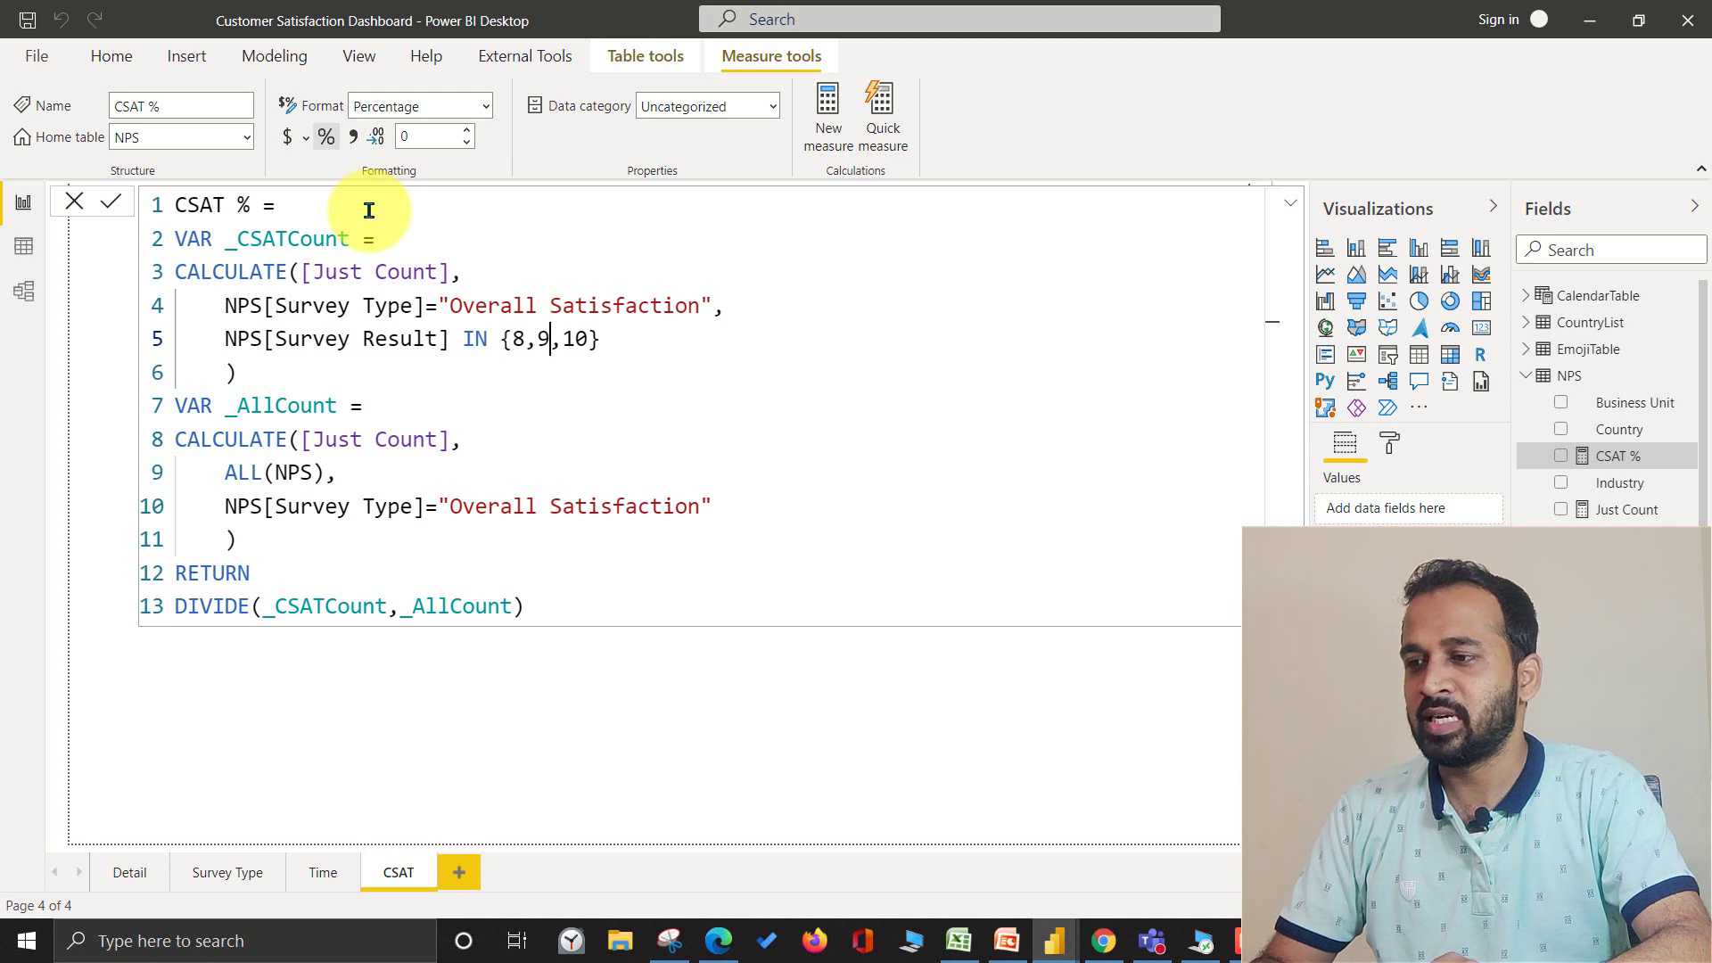
key(ctrl+Right)
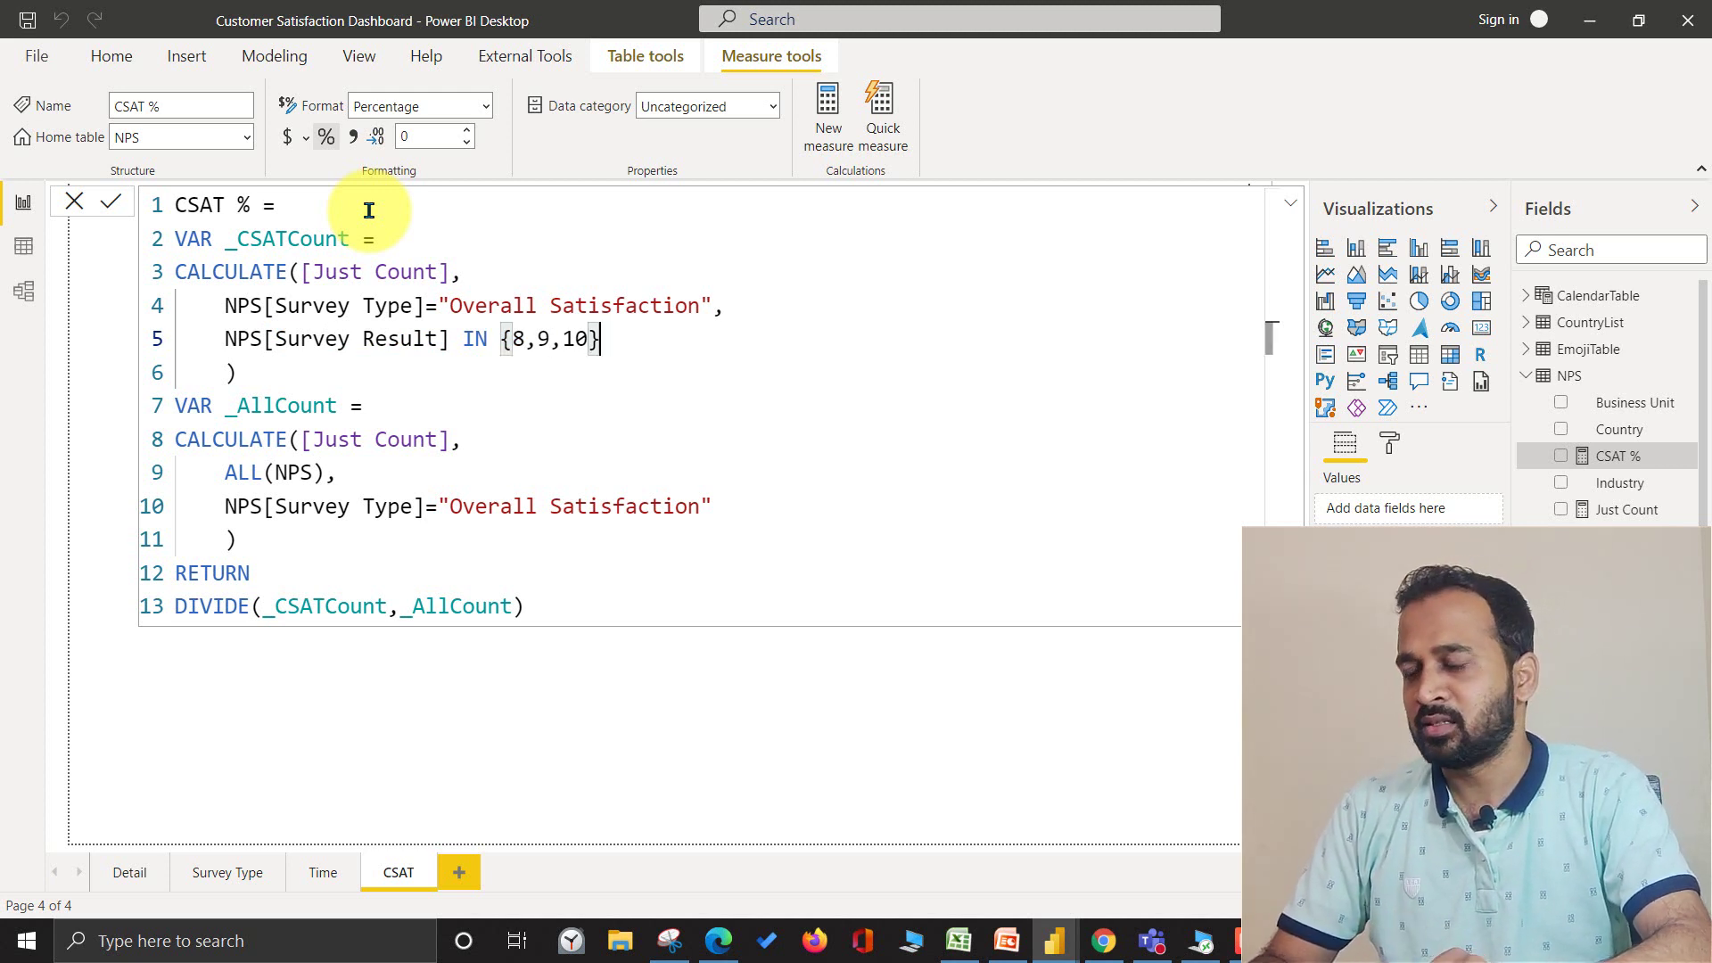
key(Down)
key(shift+Up)
key(shift+Up)
key(shift+Up)
key(shift+Up)
key(shift+Up)
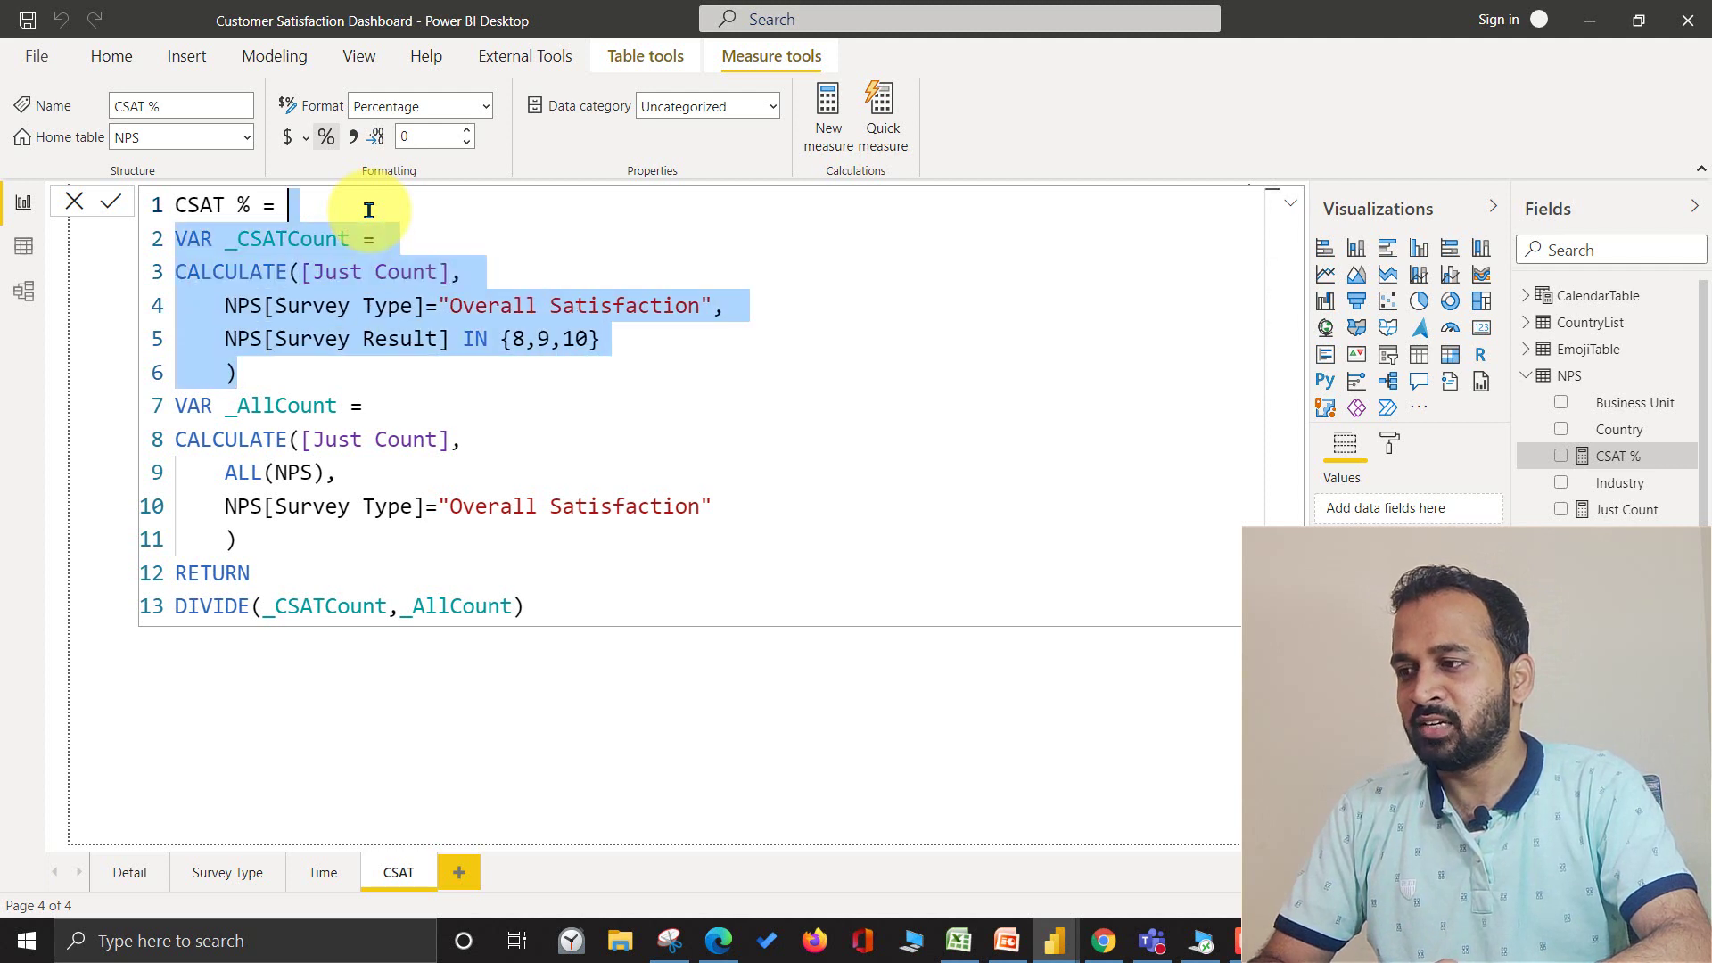
key(Right)
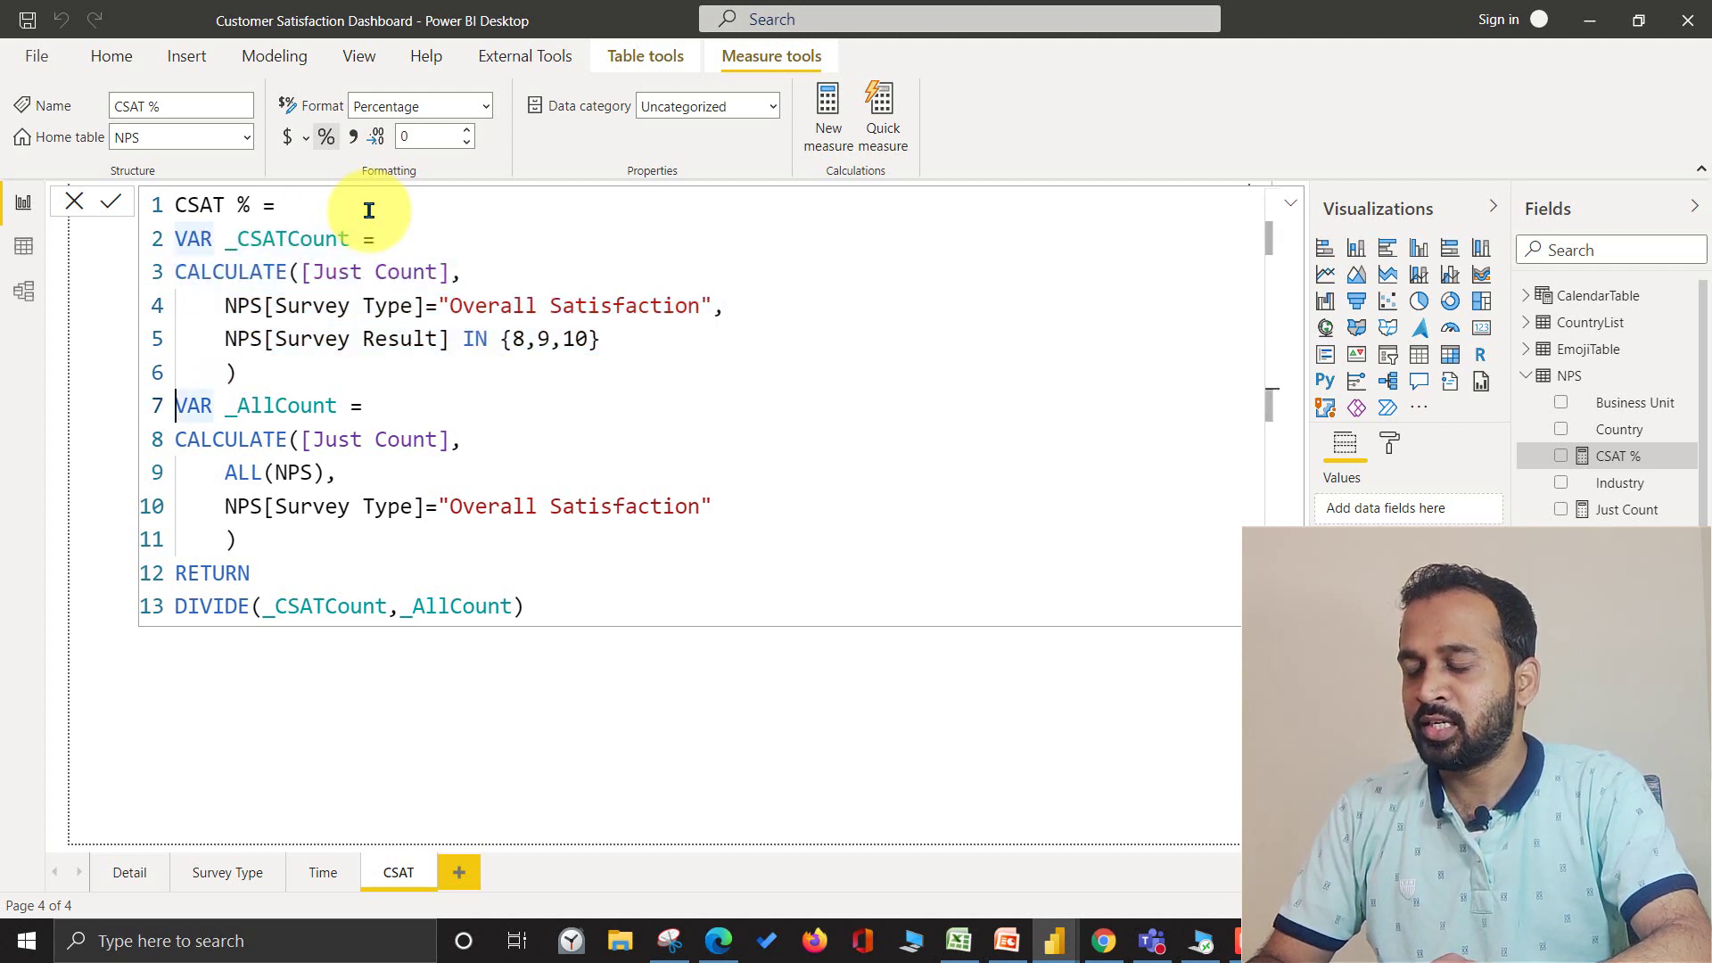
key(shift+Down)
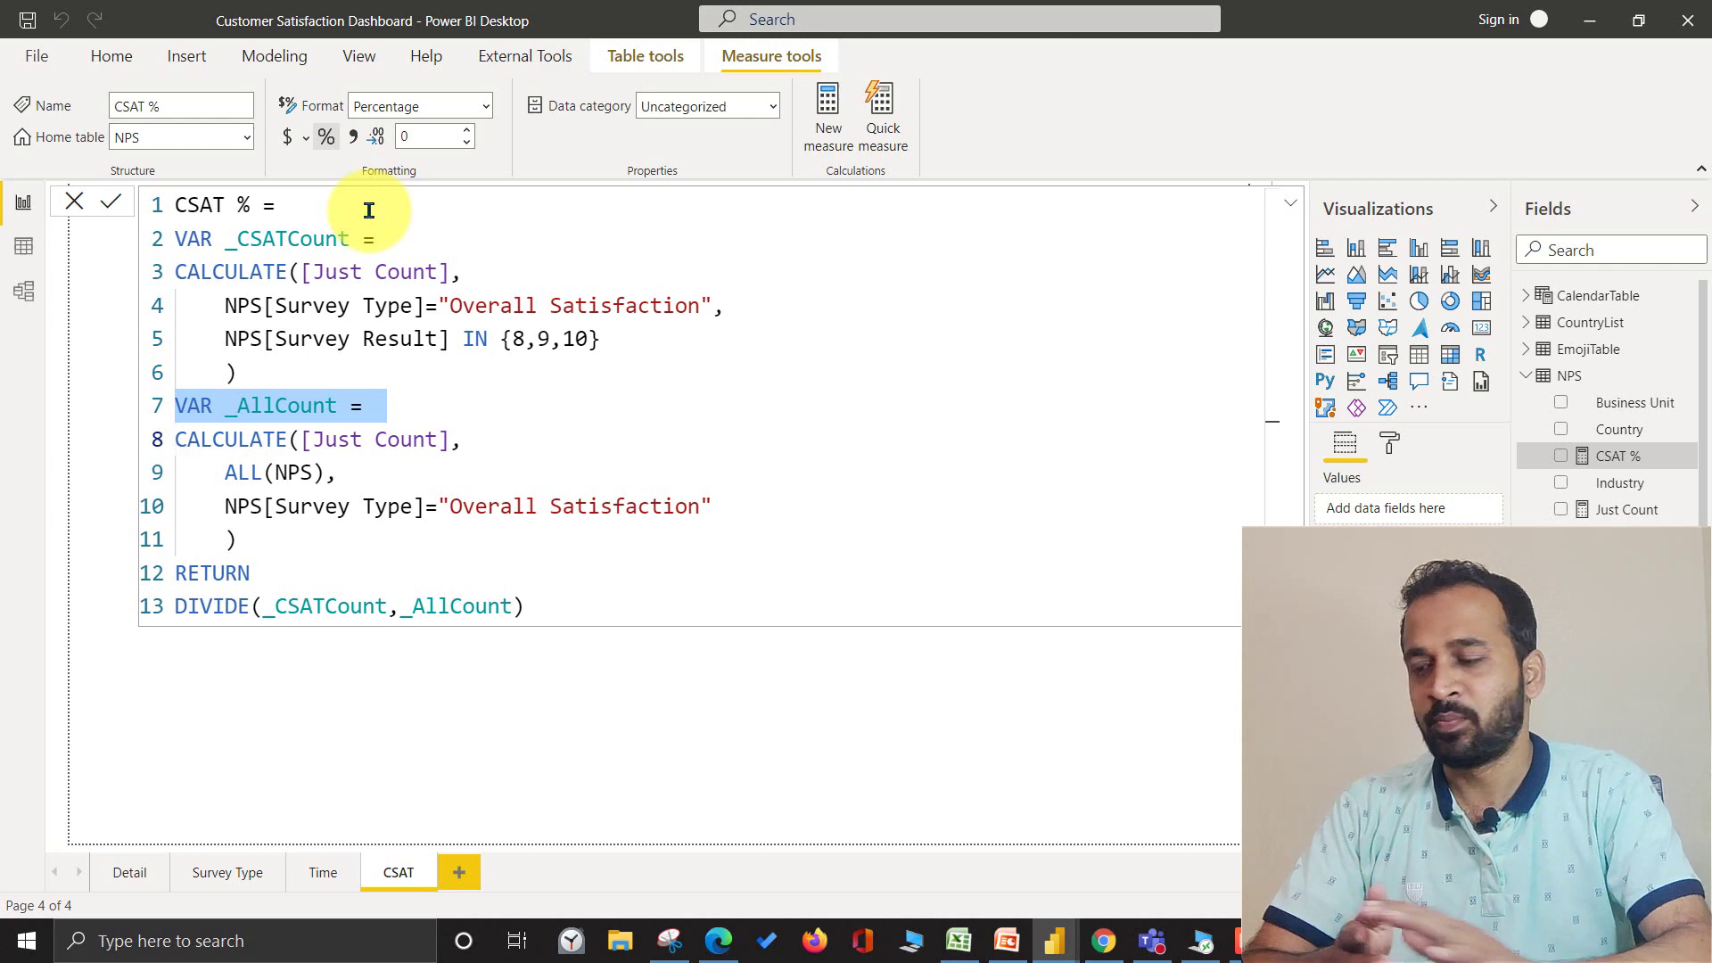
click(1007, 941)
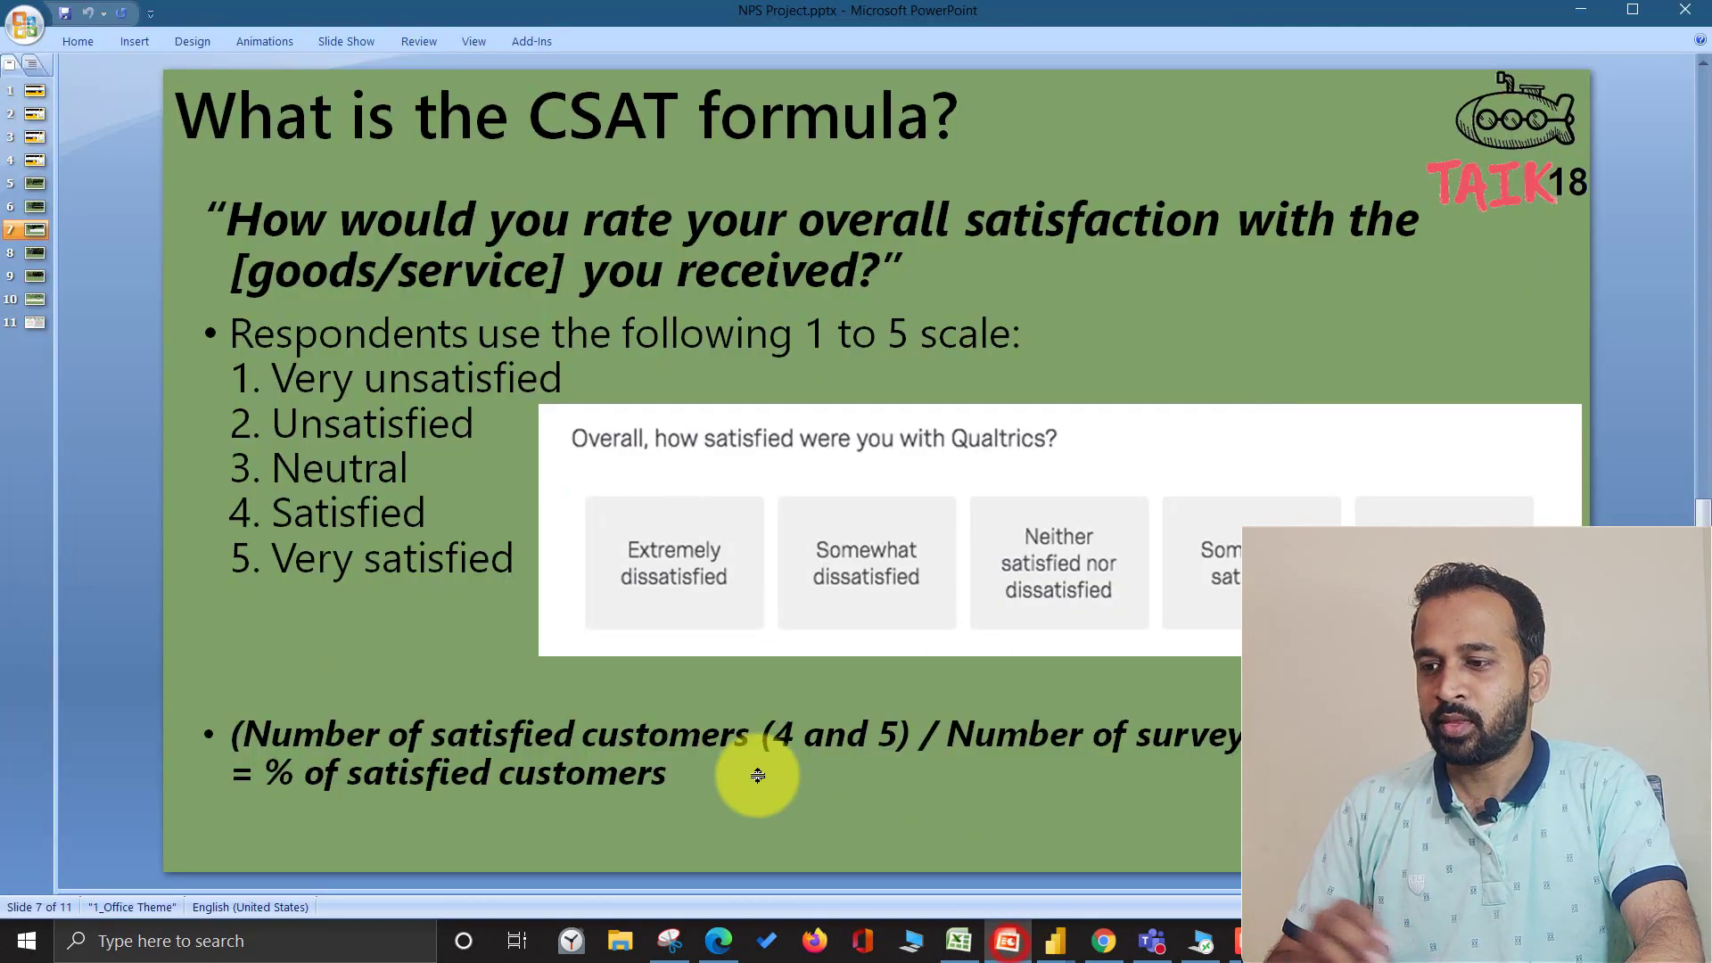
mouse_move(748, 736)
mouse_down()
mouse_move(917, 749)
mouse_move(887, 755)
mouse_up()
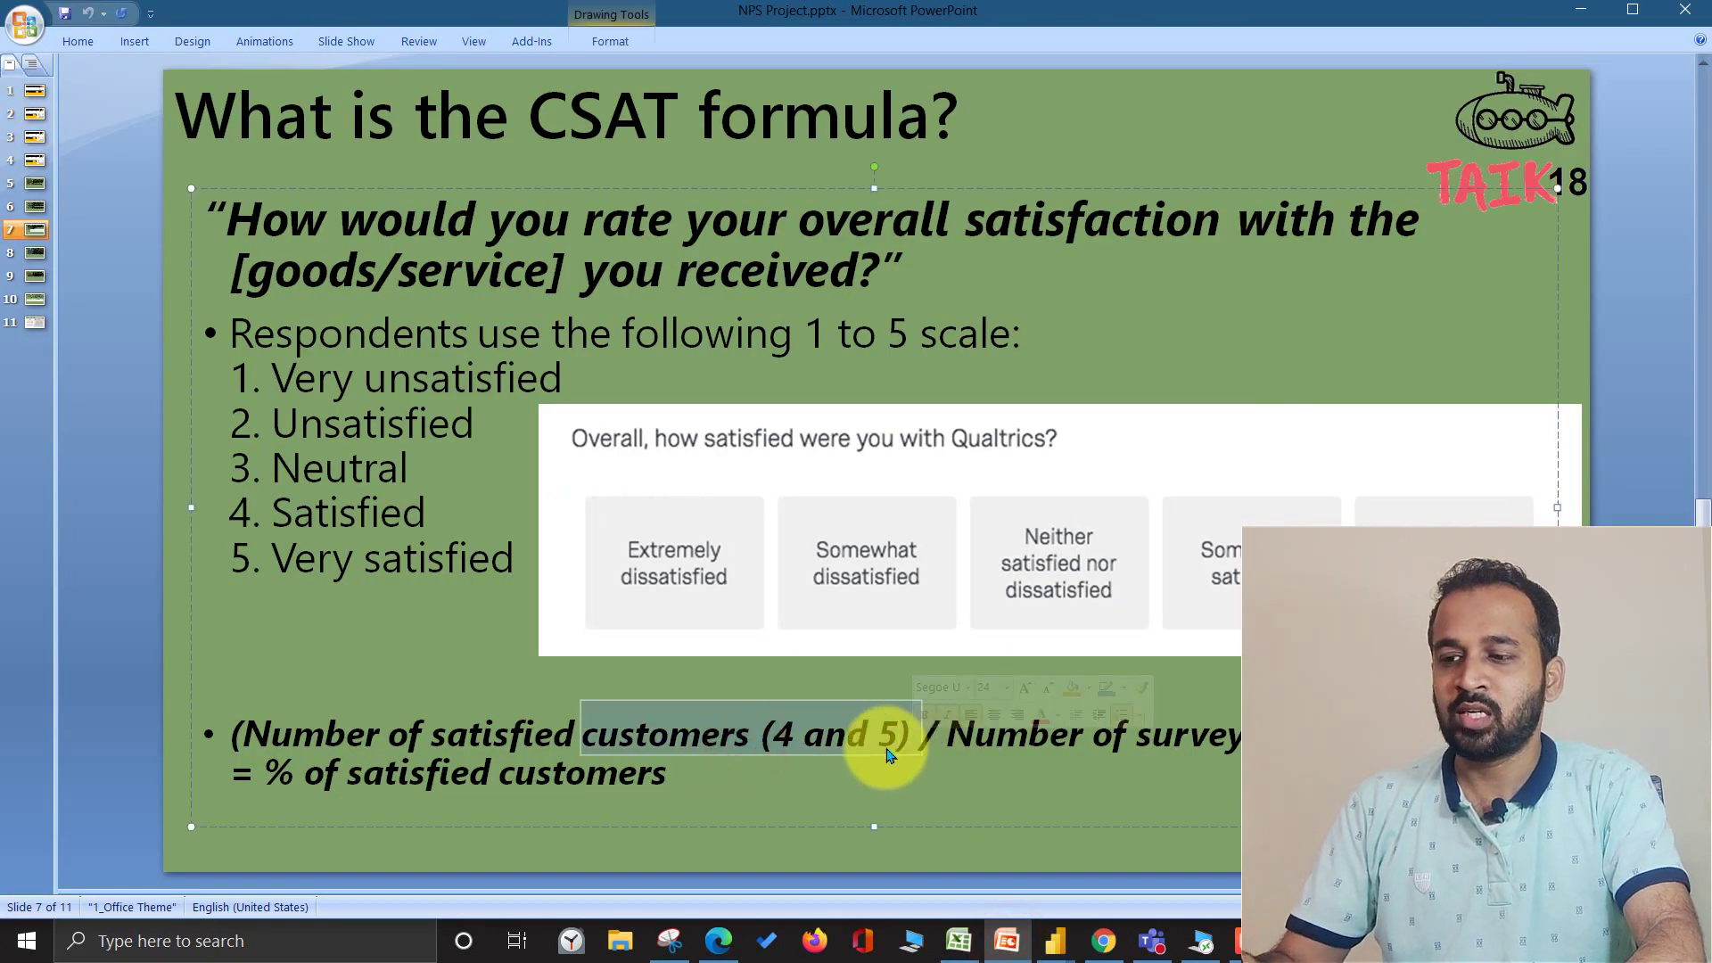
click(990, 738)
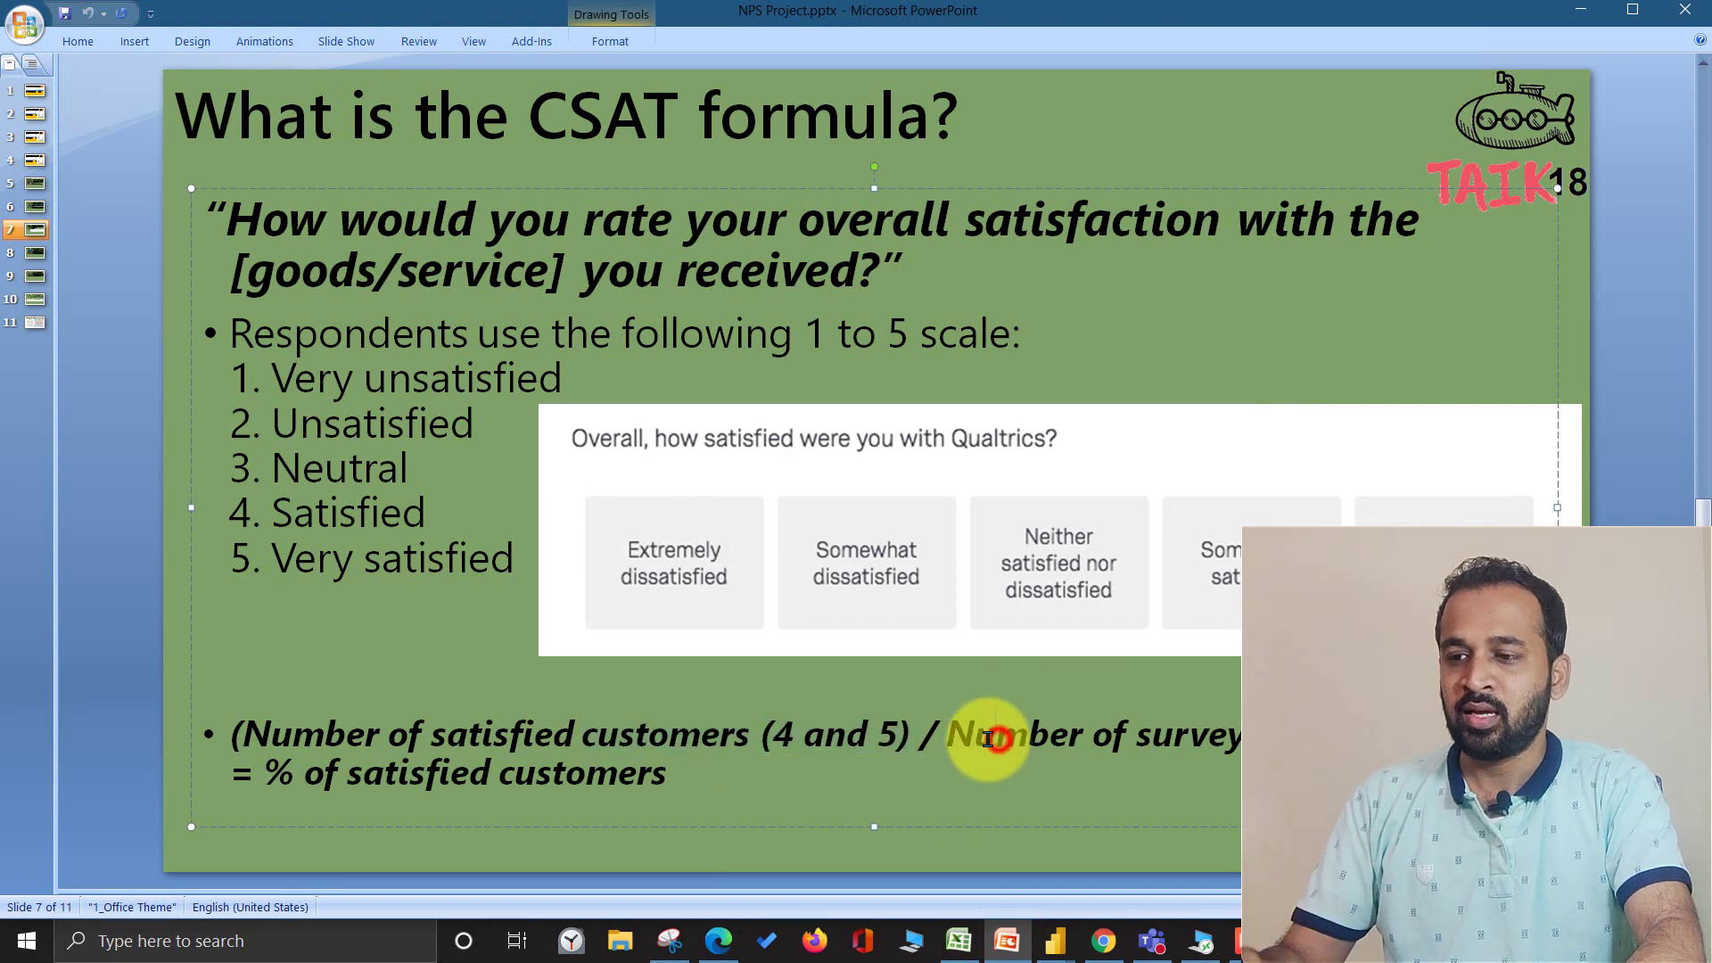
drag(1320, 738, 948, 736)
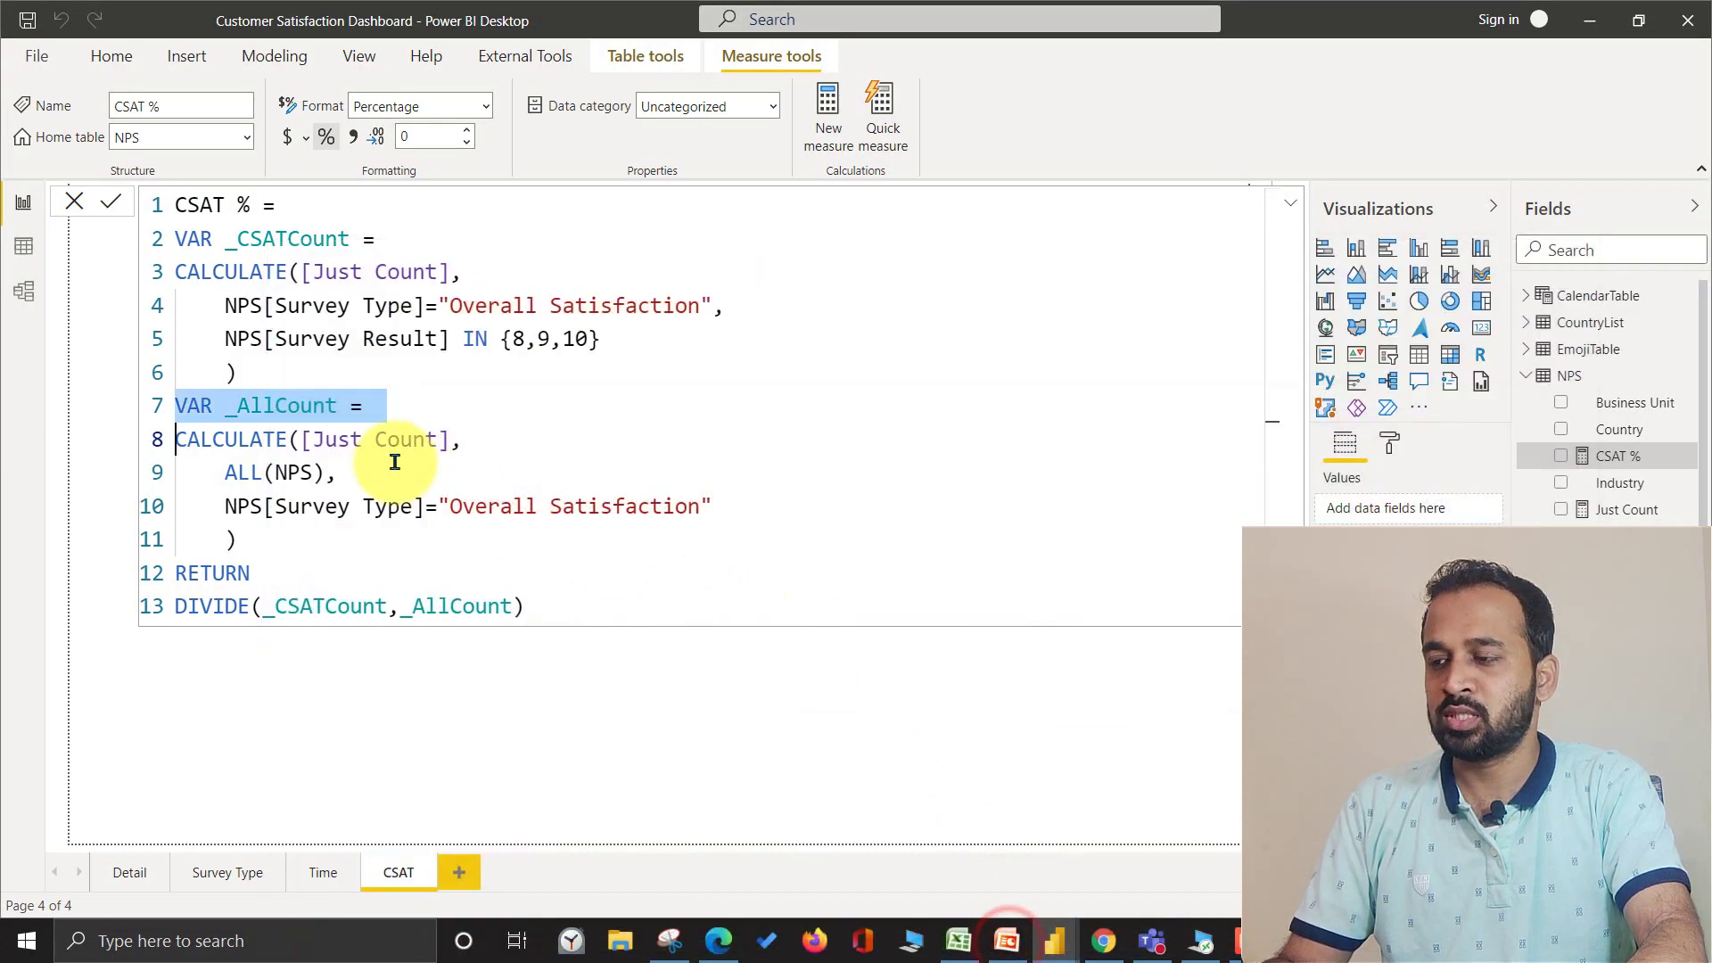
click(392, 461)
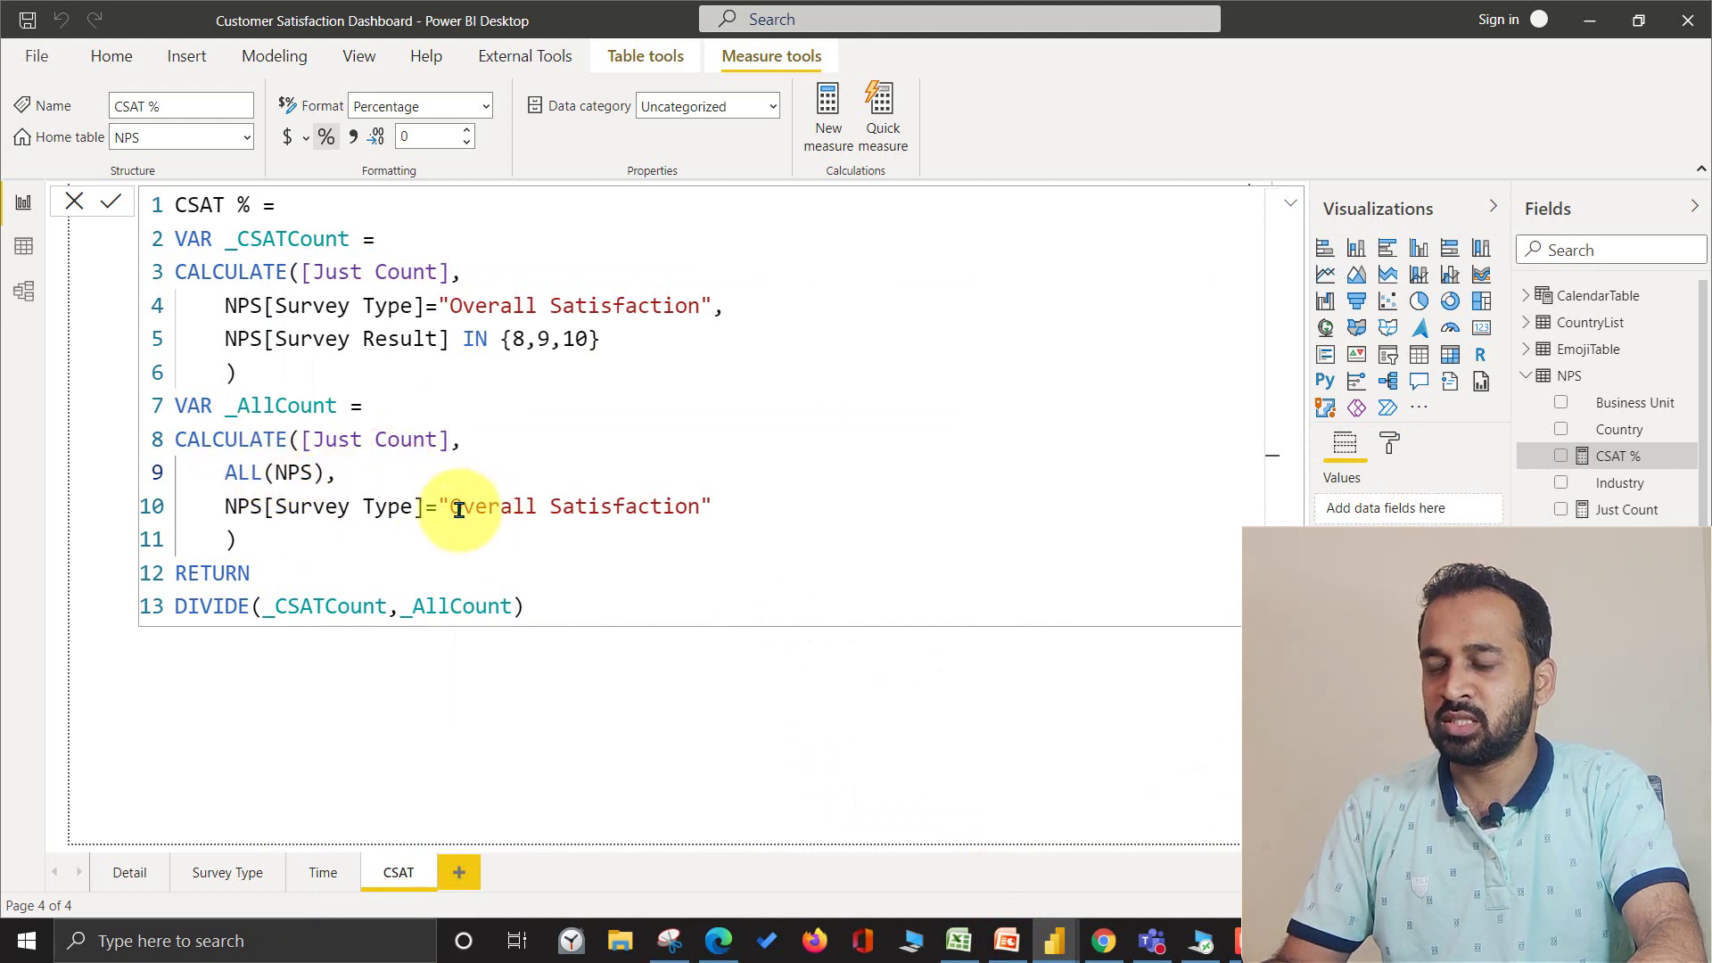
Review the _AllCount variable's ALL(NPS) and Survey Type 'Overall Satisfaction' filters.
drag(451, 505, 687, 509)
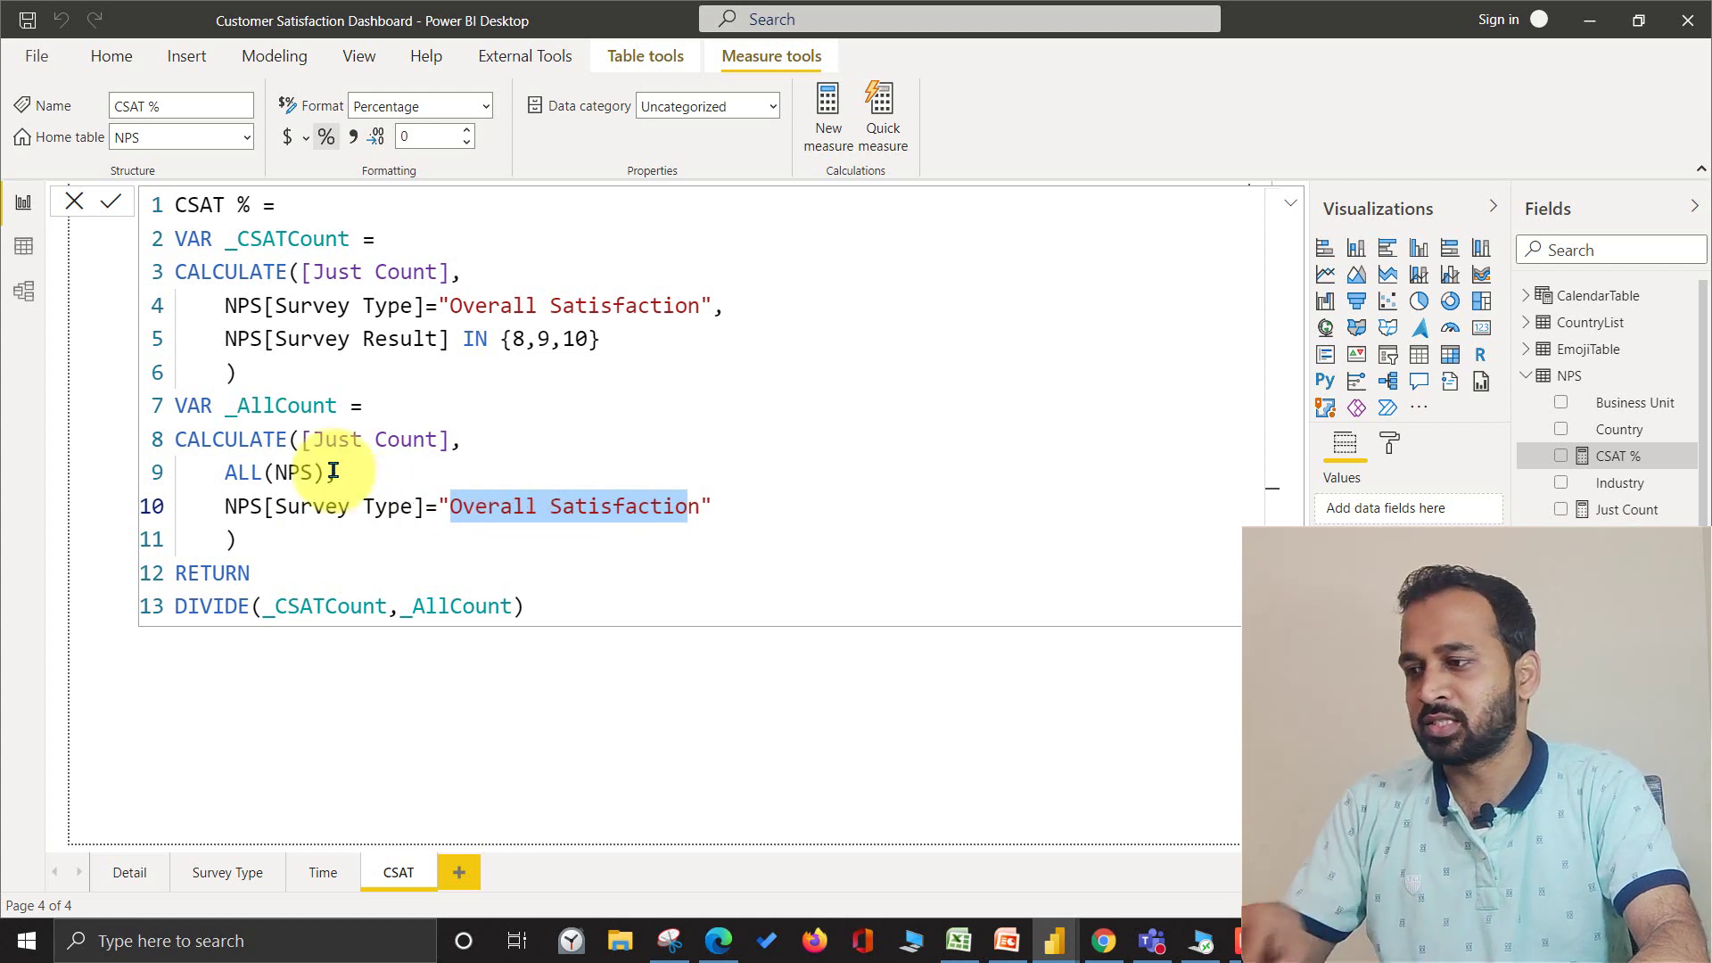
click(288, 382)
key(shift+Down)
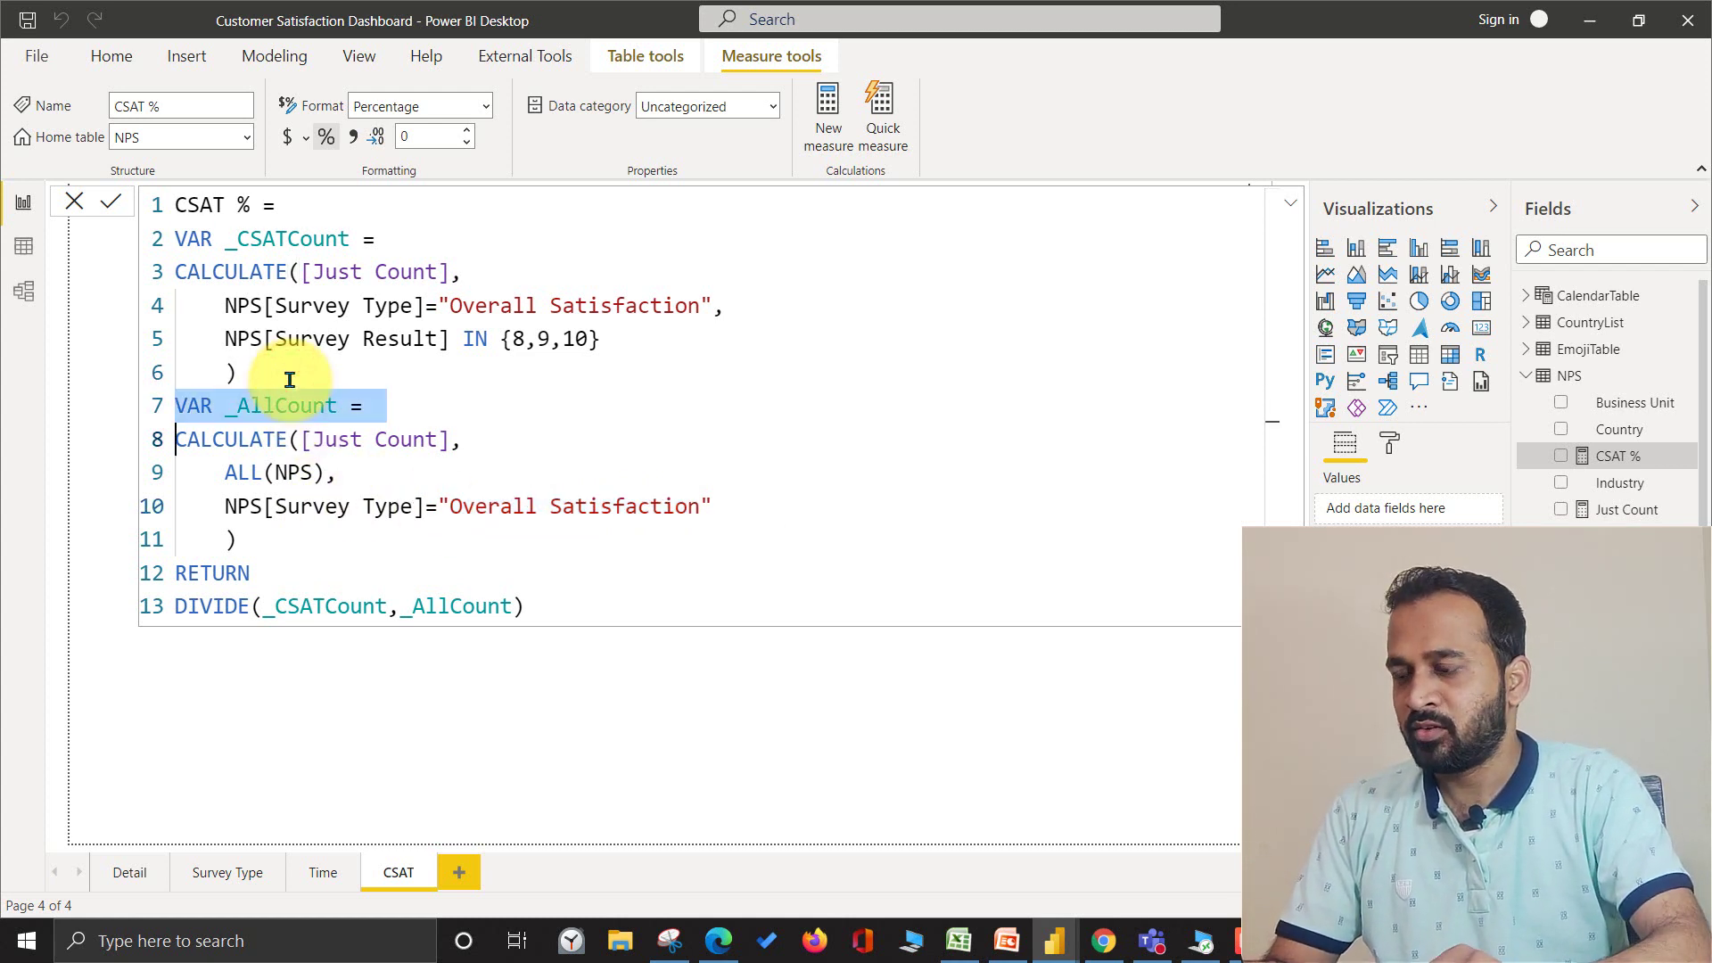
key(shift+Down)
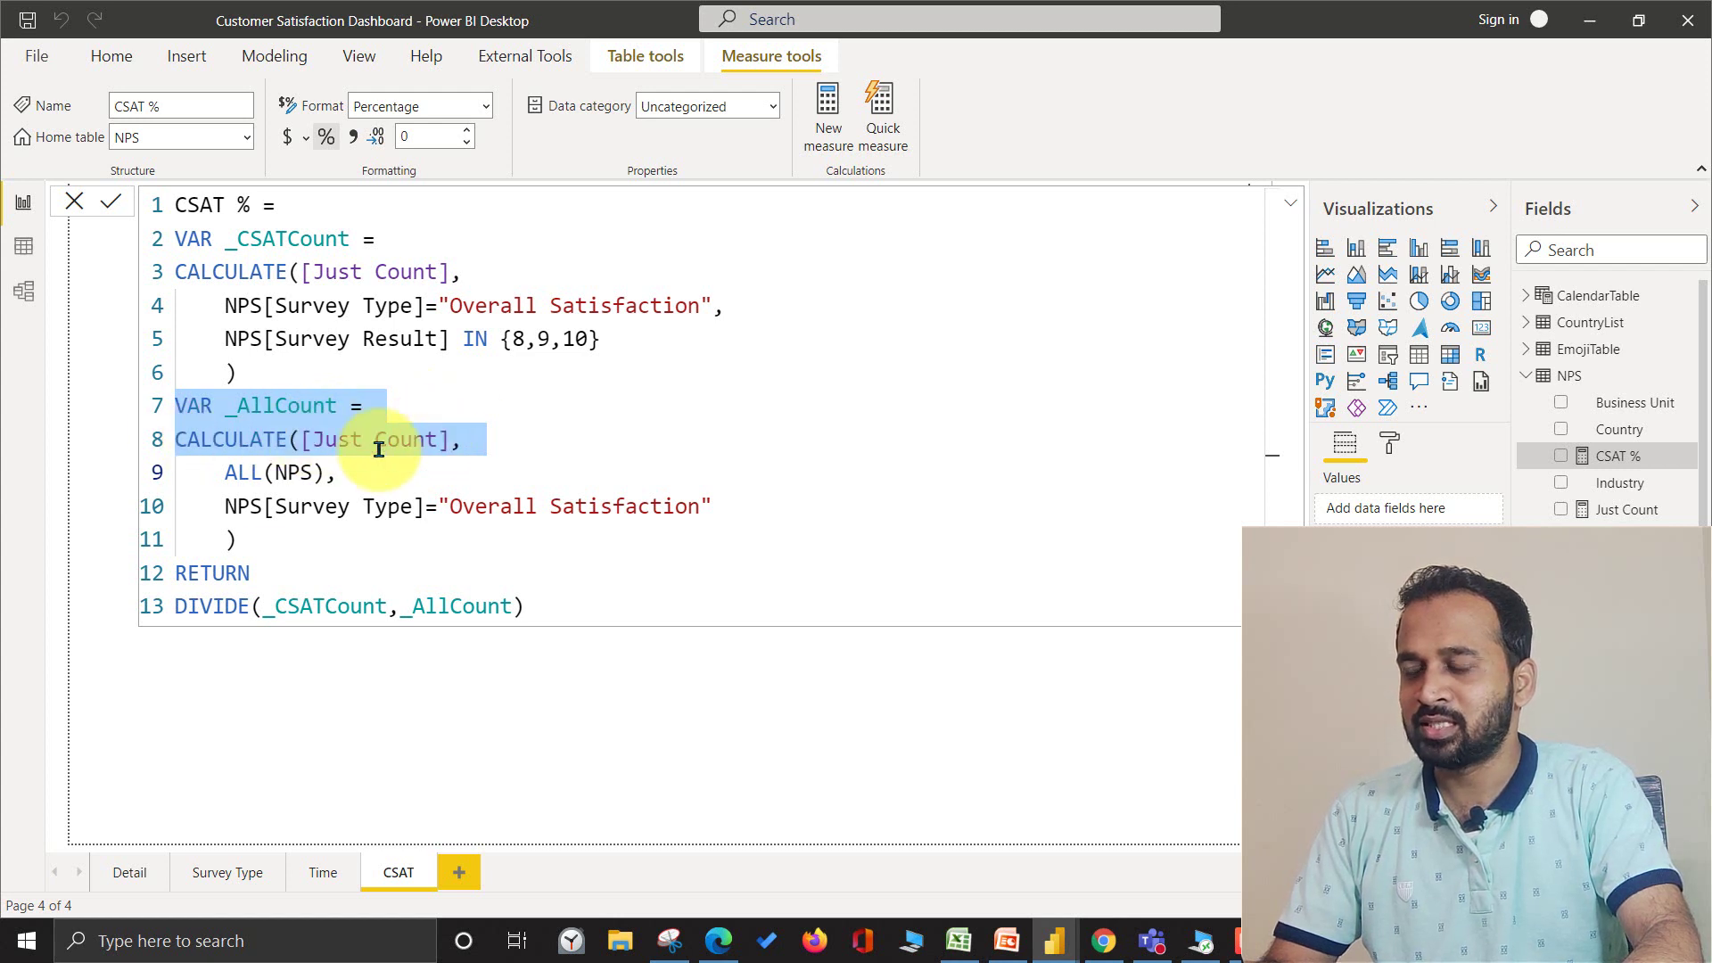
drag(218, 476, 380, 474)
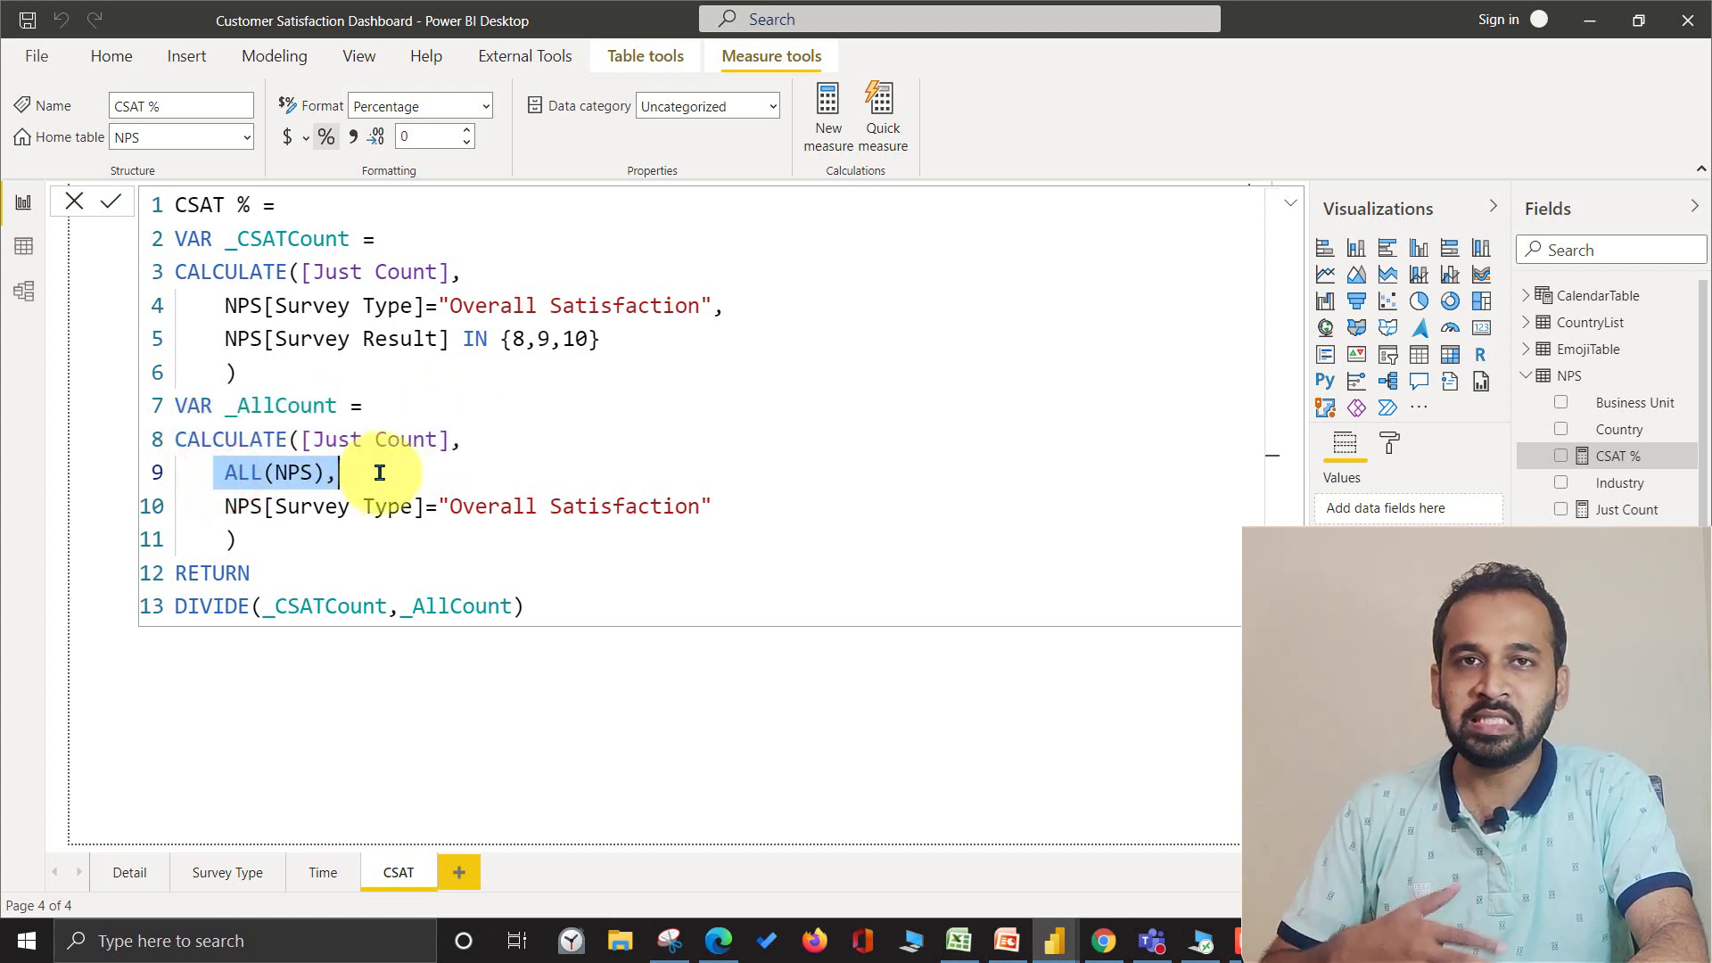
drag(218, 506, 679, 501)
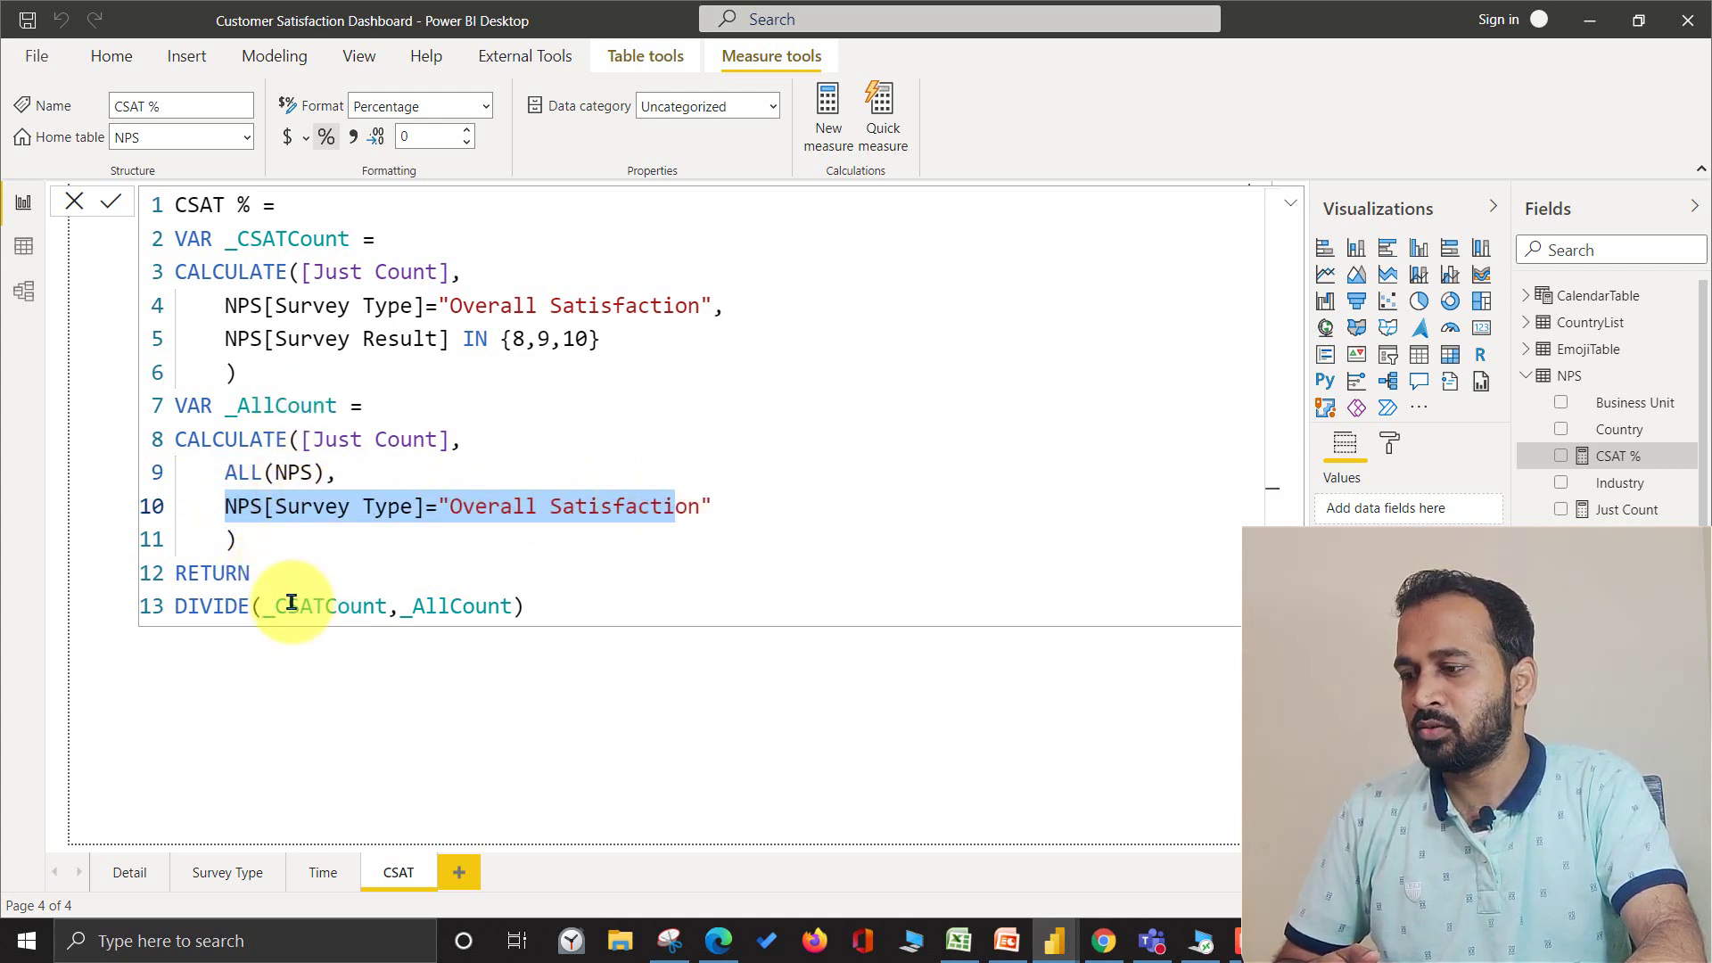
Comment out the DIVIDE line with -- and make the measure return _AllCount, then commit.
click(298, 569)
key(Right)
text(--)
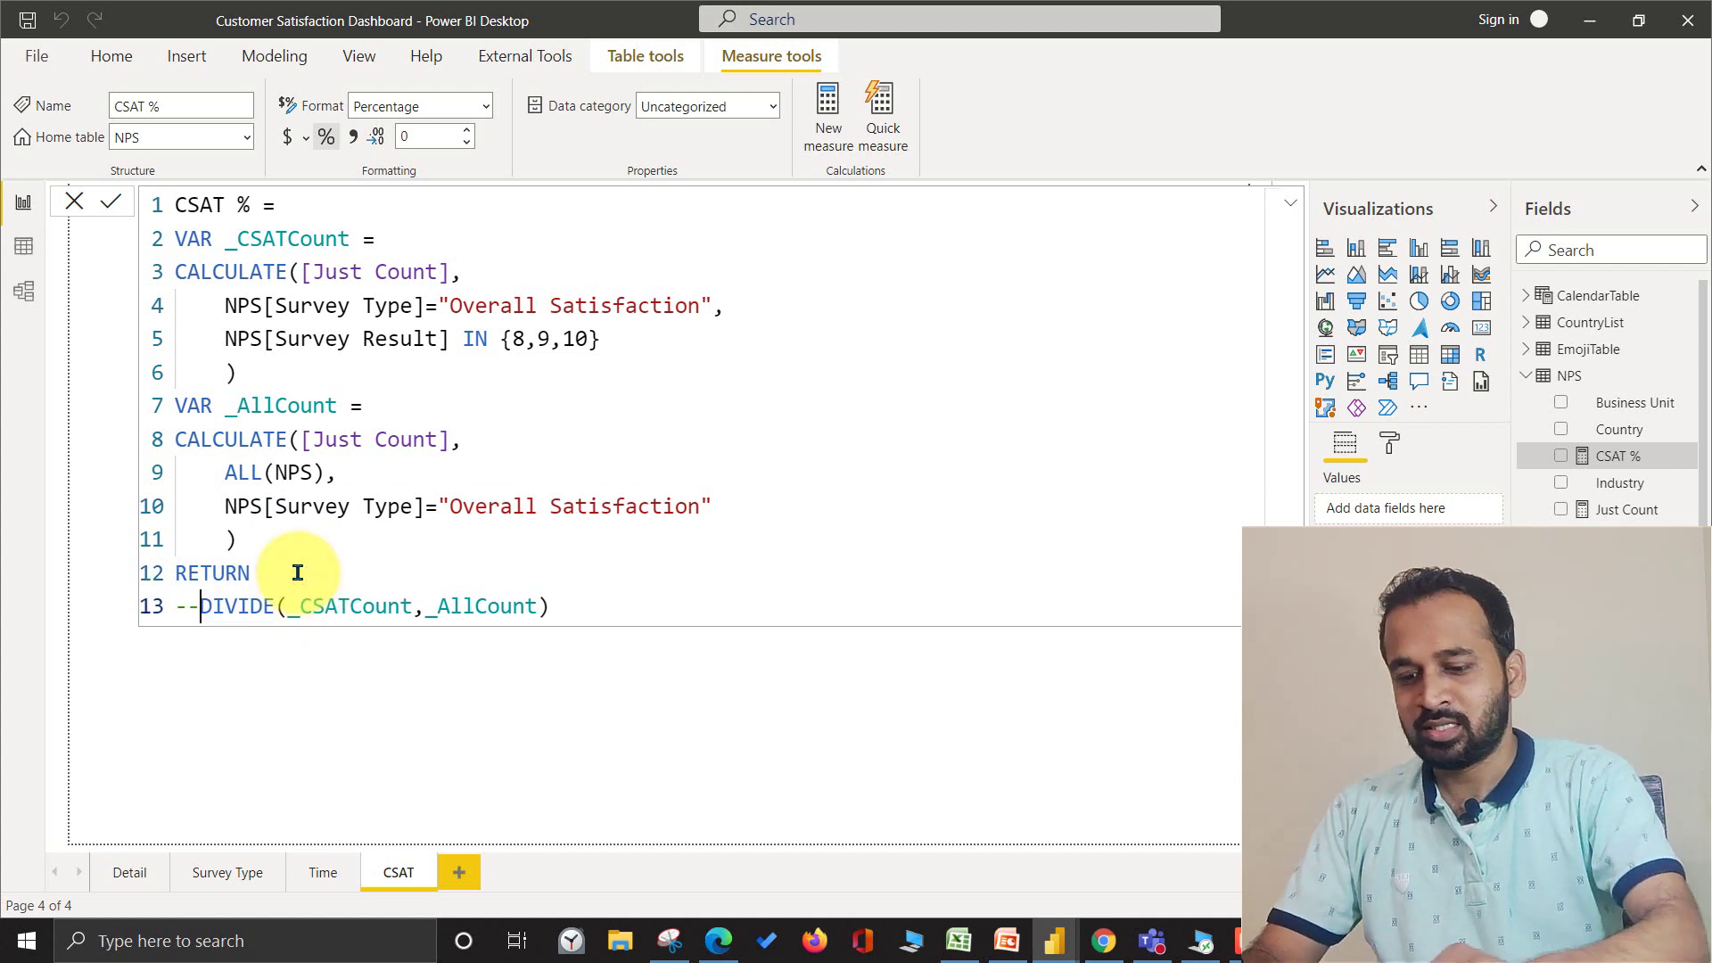
click(297, 571)
key(Return)
text(_)
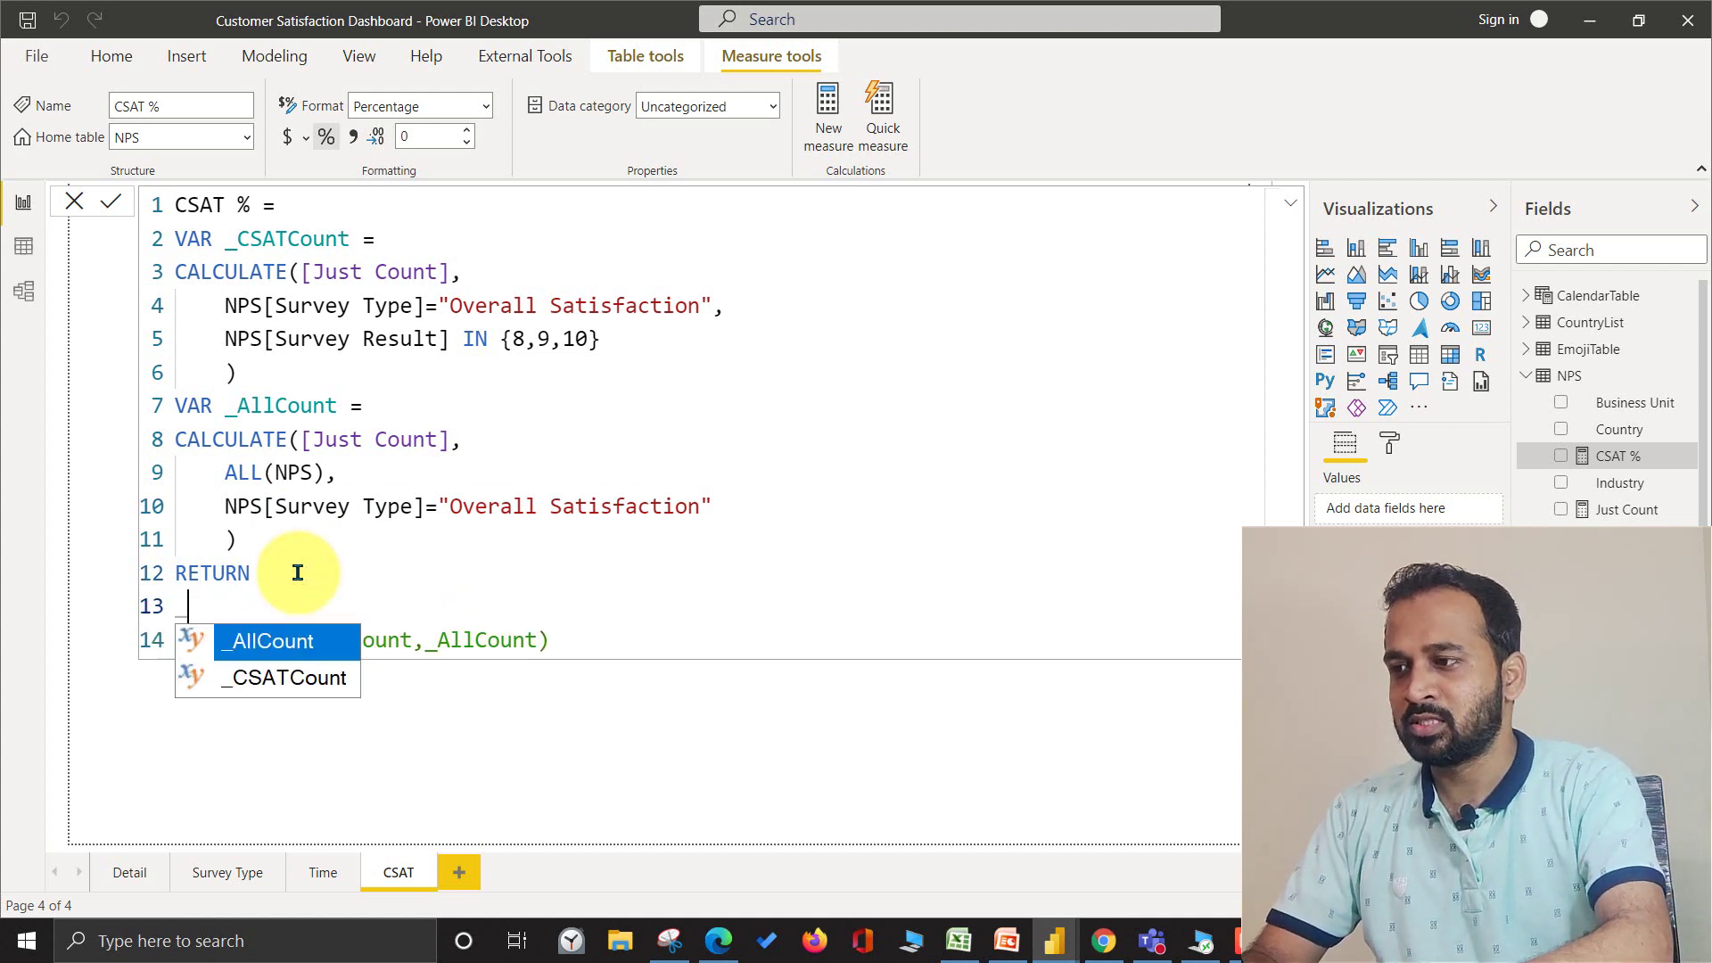
key(Tab)
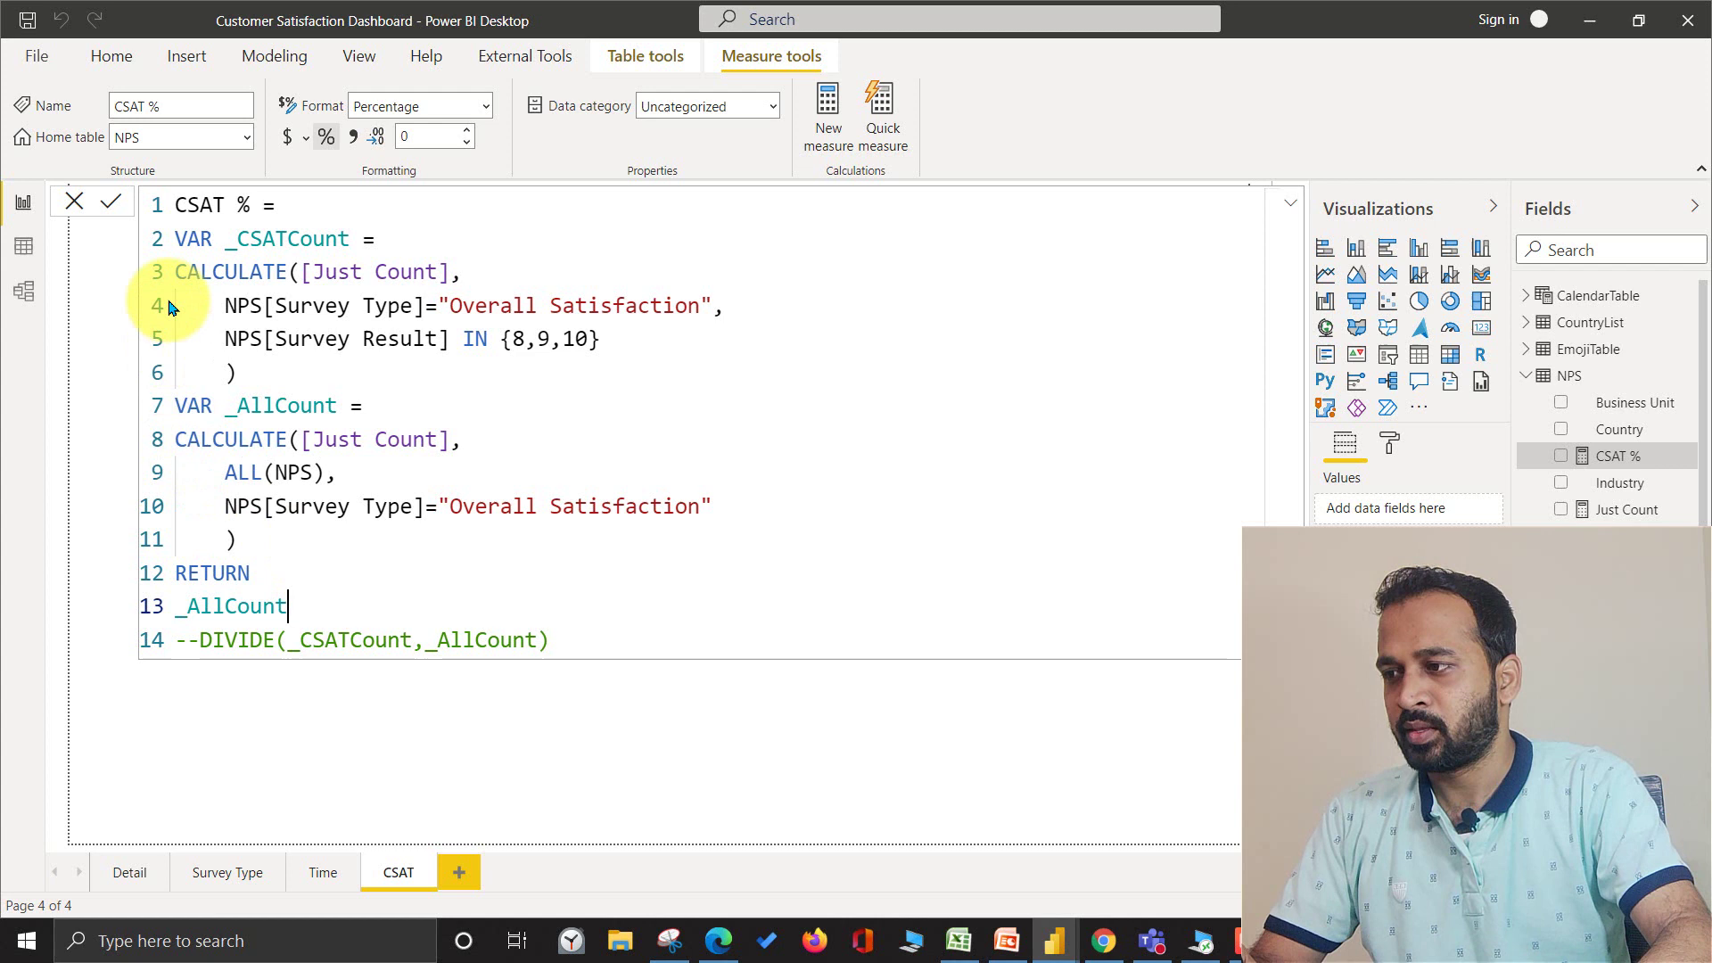
click(114, 202)
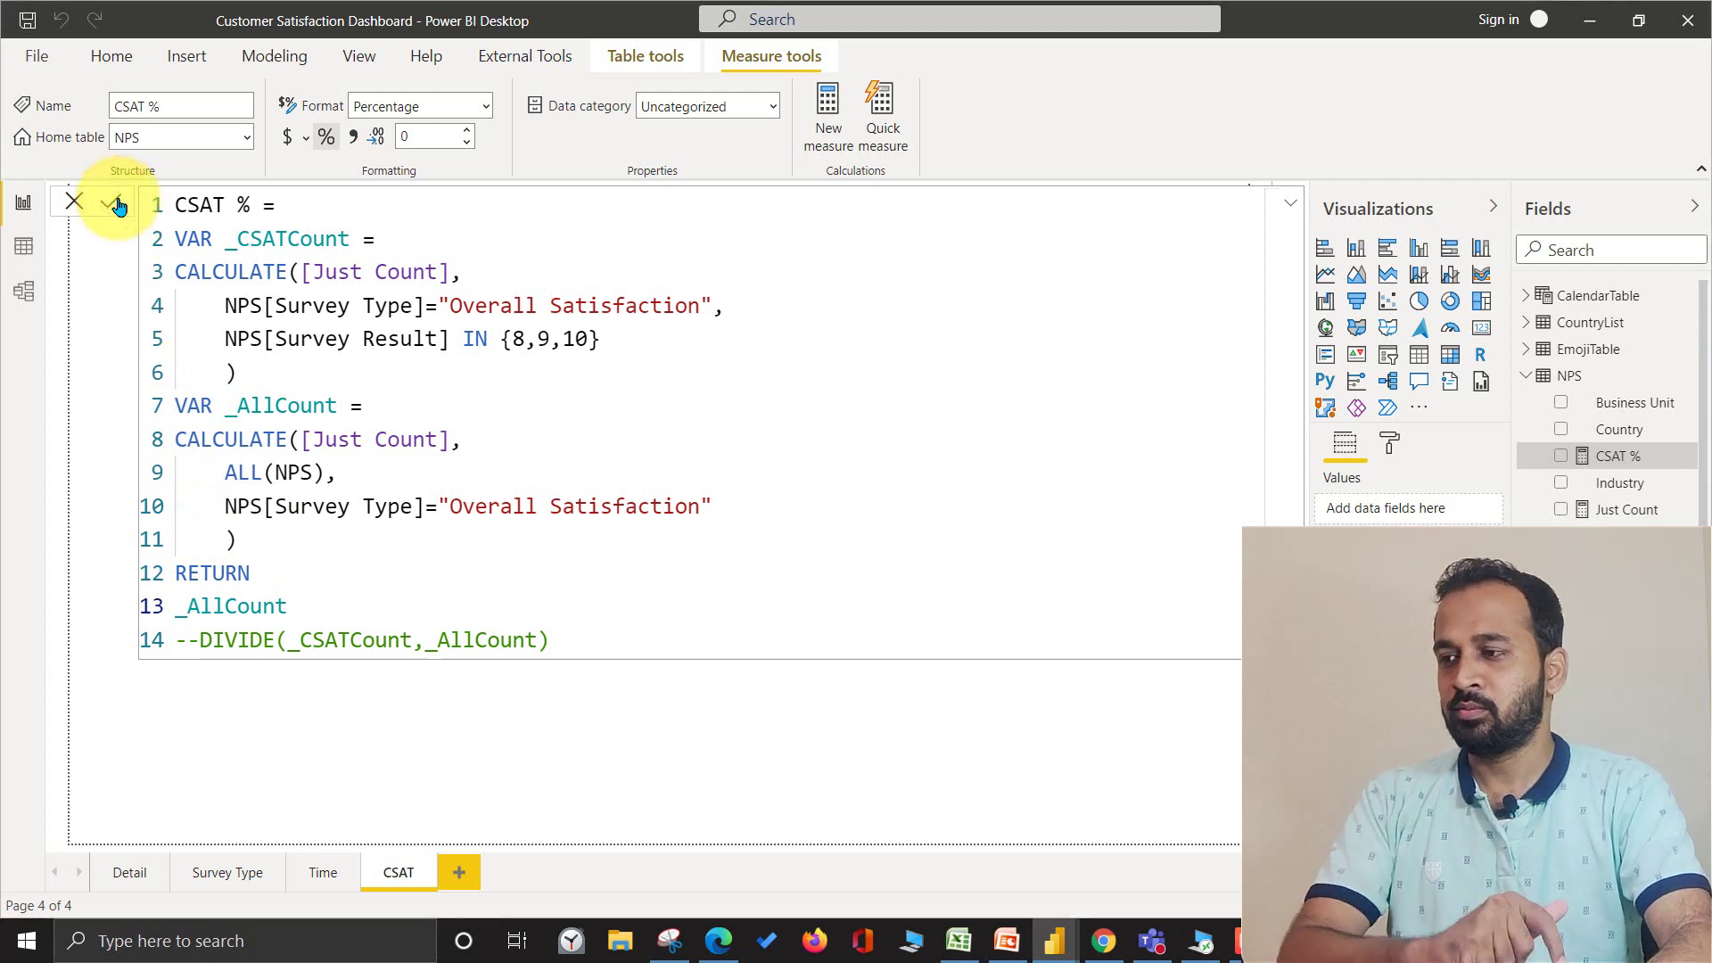
Add a card visual at the bottom centre of the page, widen it, and put CSAT % on it.
click(1488, 327)
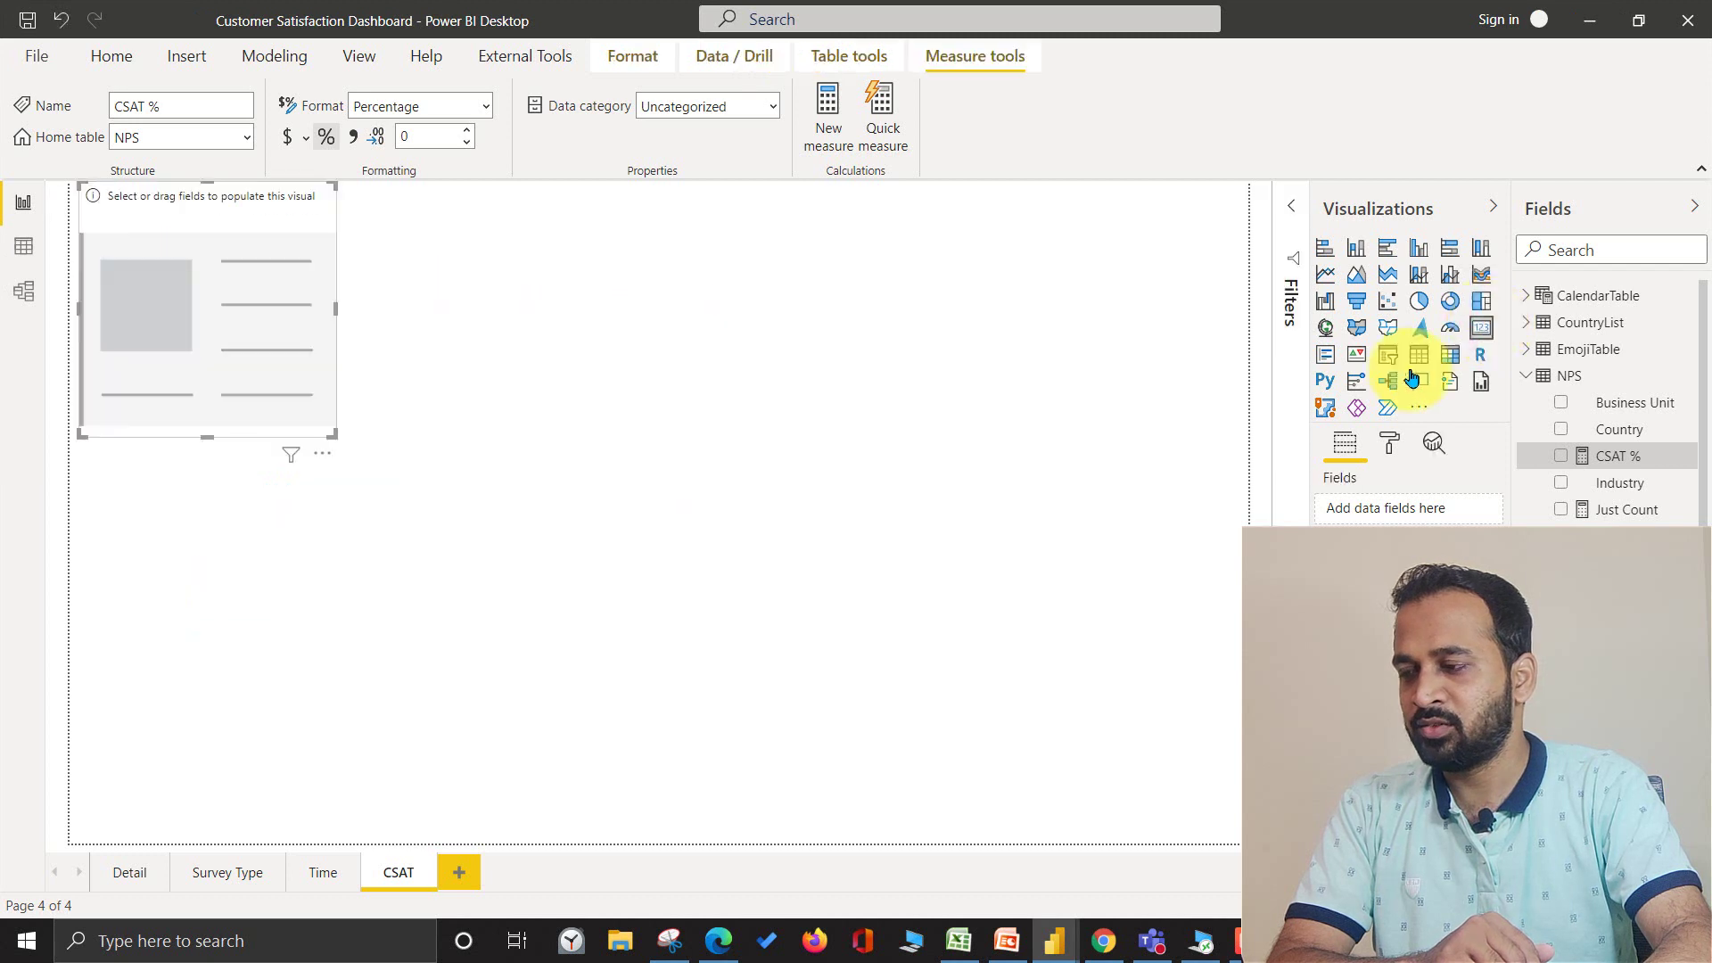
drag(171, 263, 558, 753)
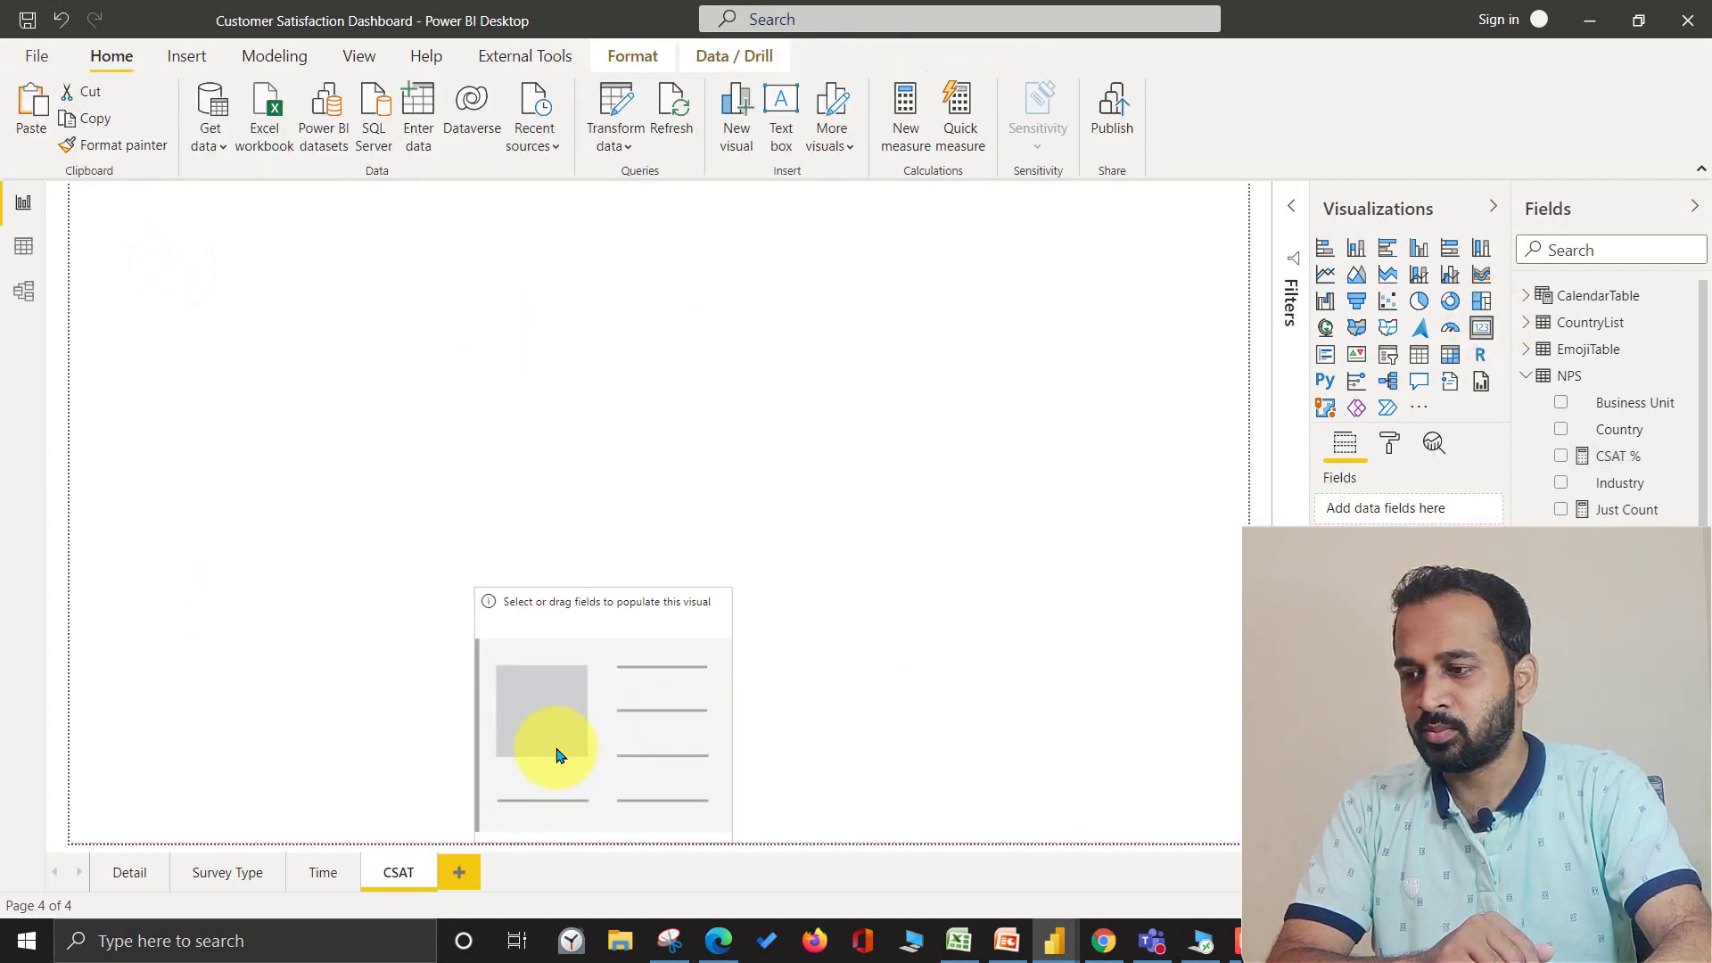
drag(604, 585, 645, 728)
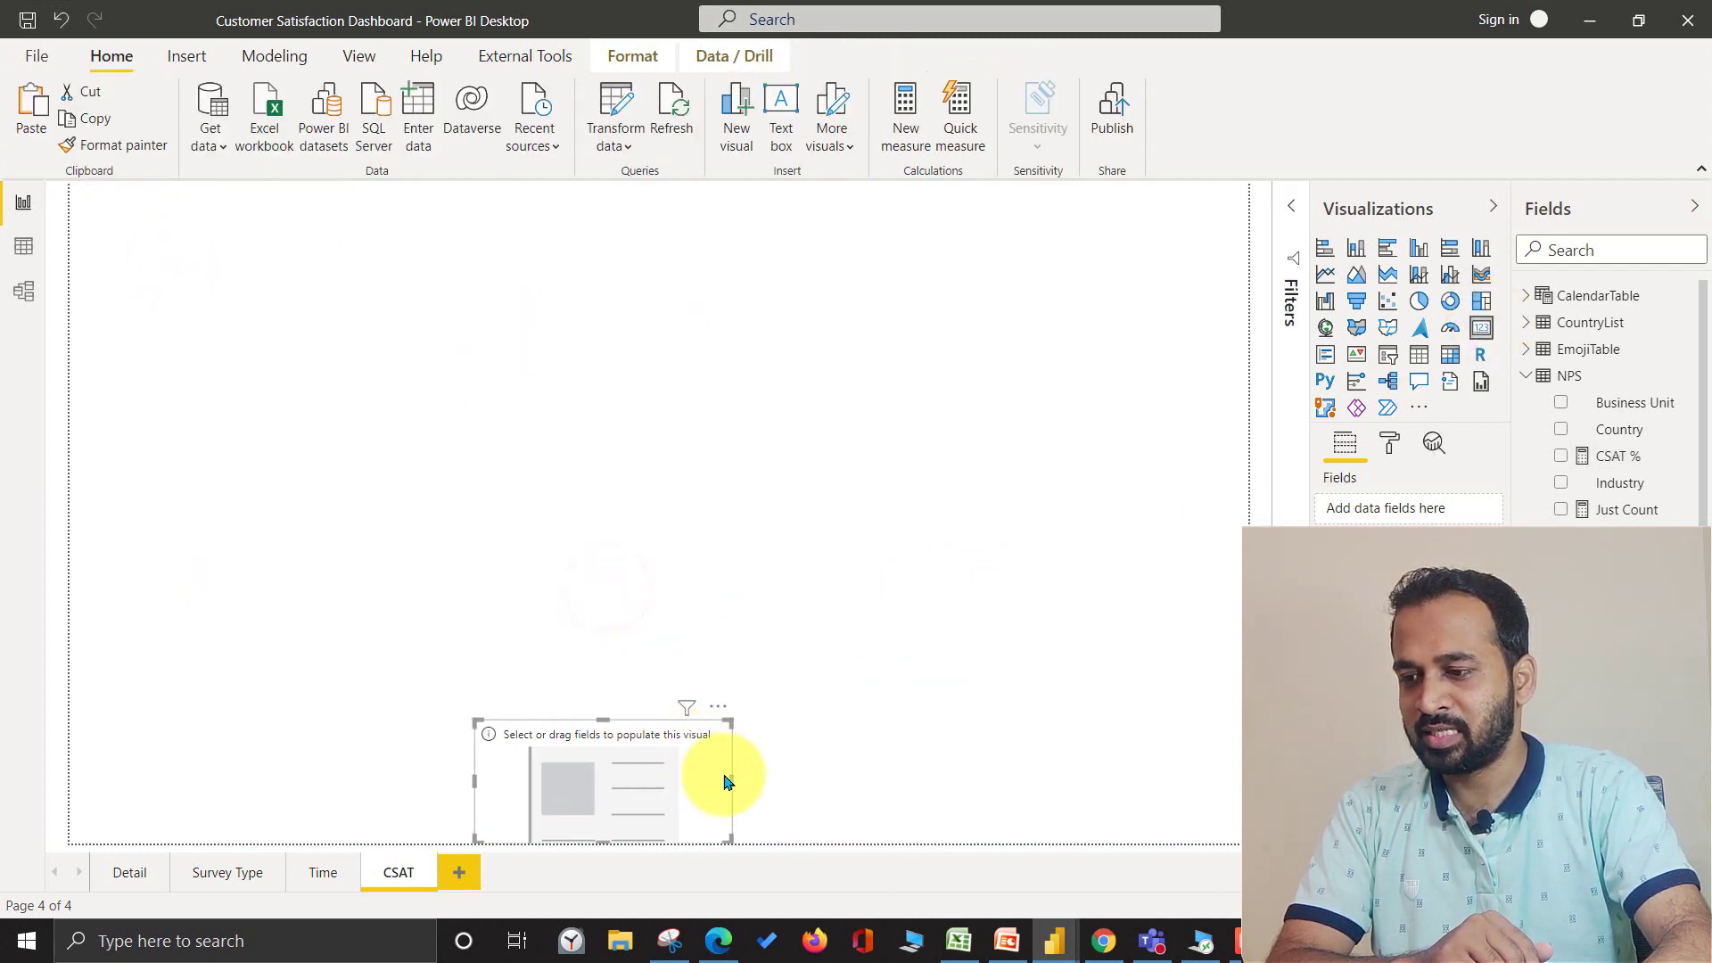
drag(732, 780, 881, 781)
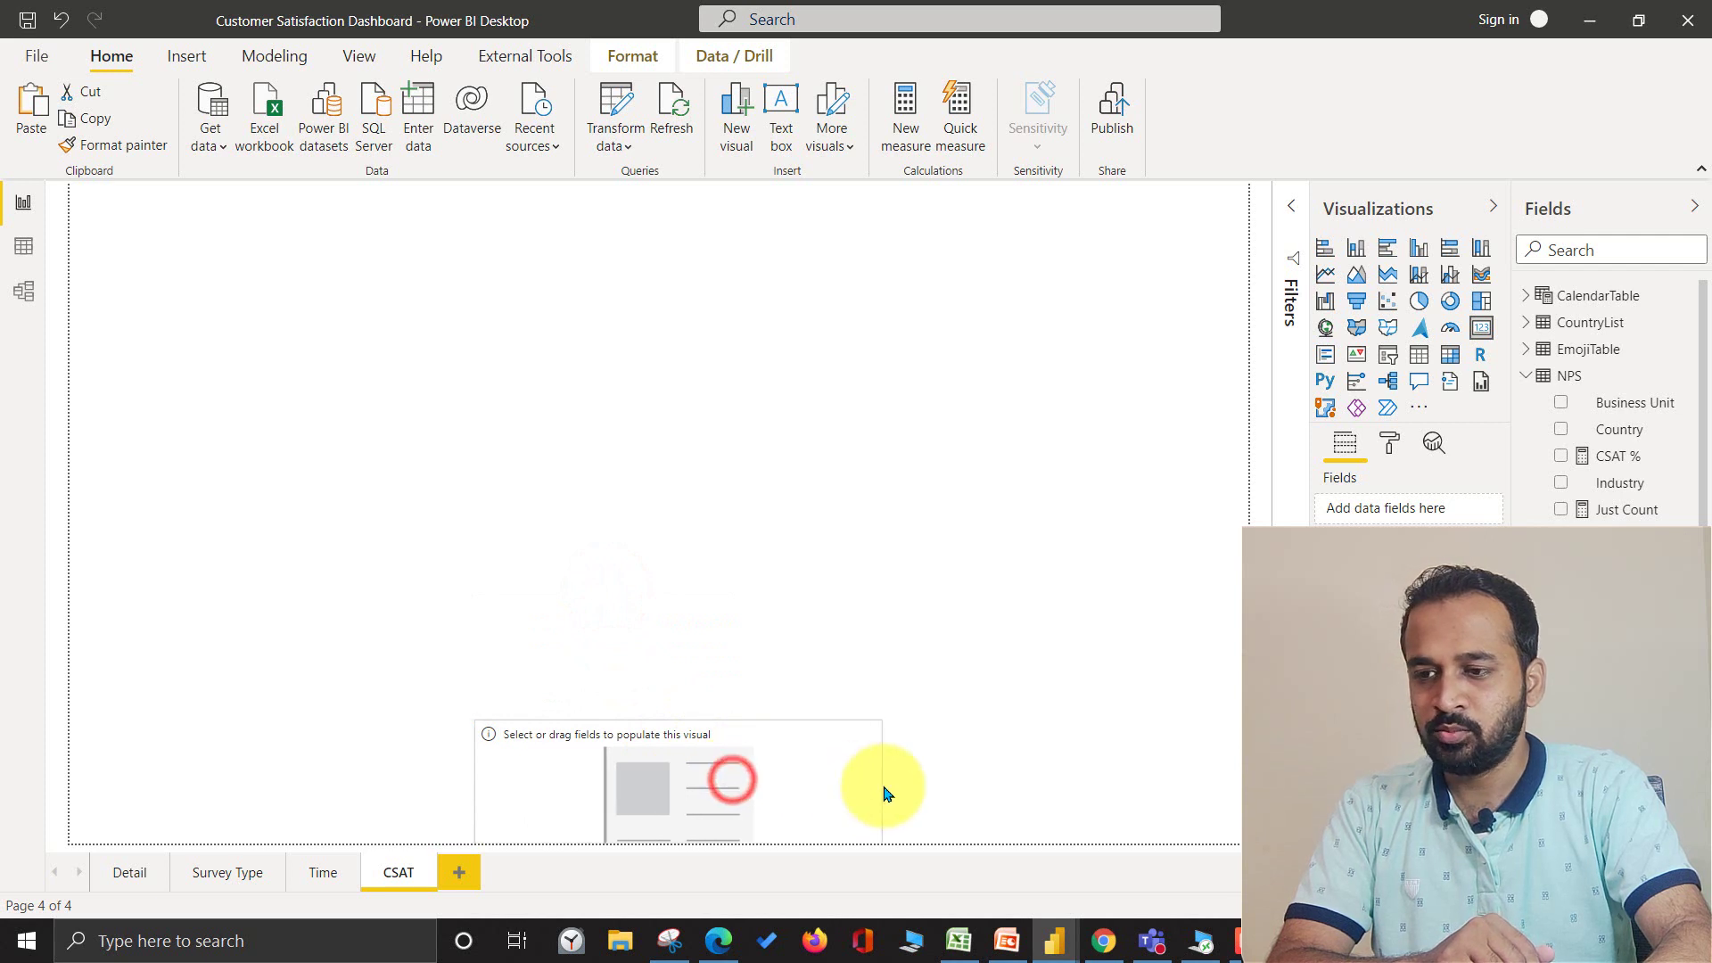
drag(1596, 472, 1398, 514)
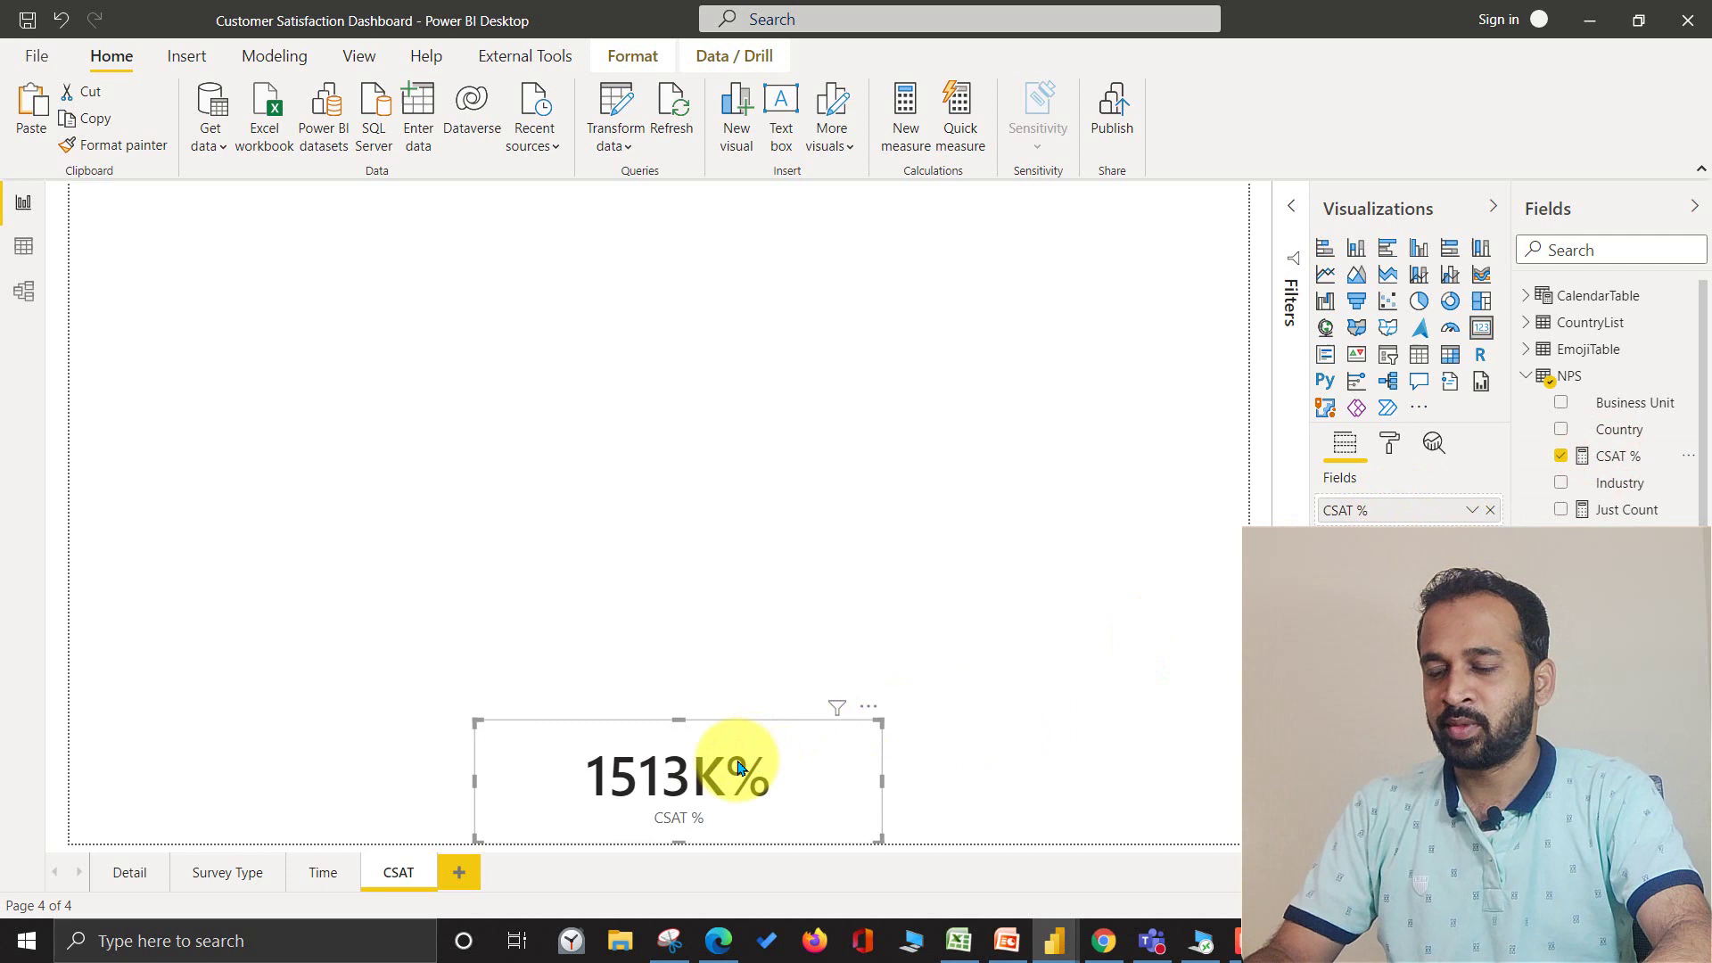
Format the CSAT % measure as a whole number so the card reads 15130.
click(1634, 455)
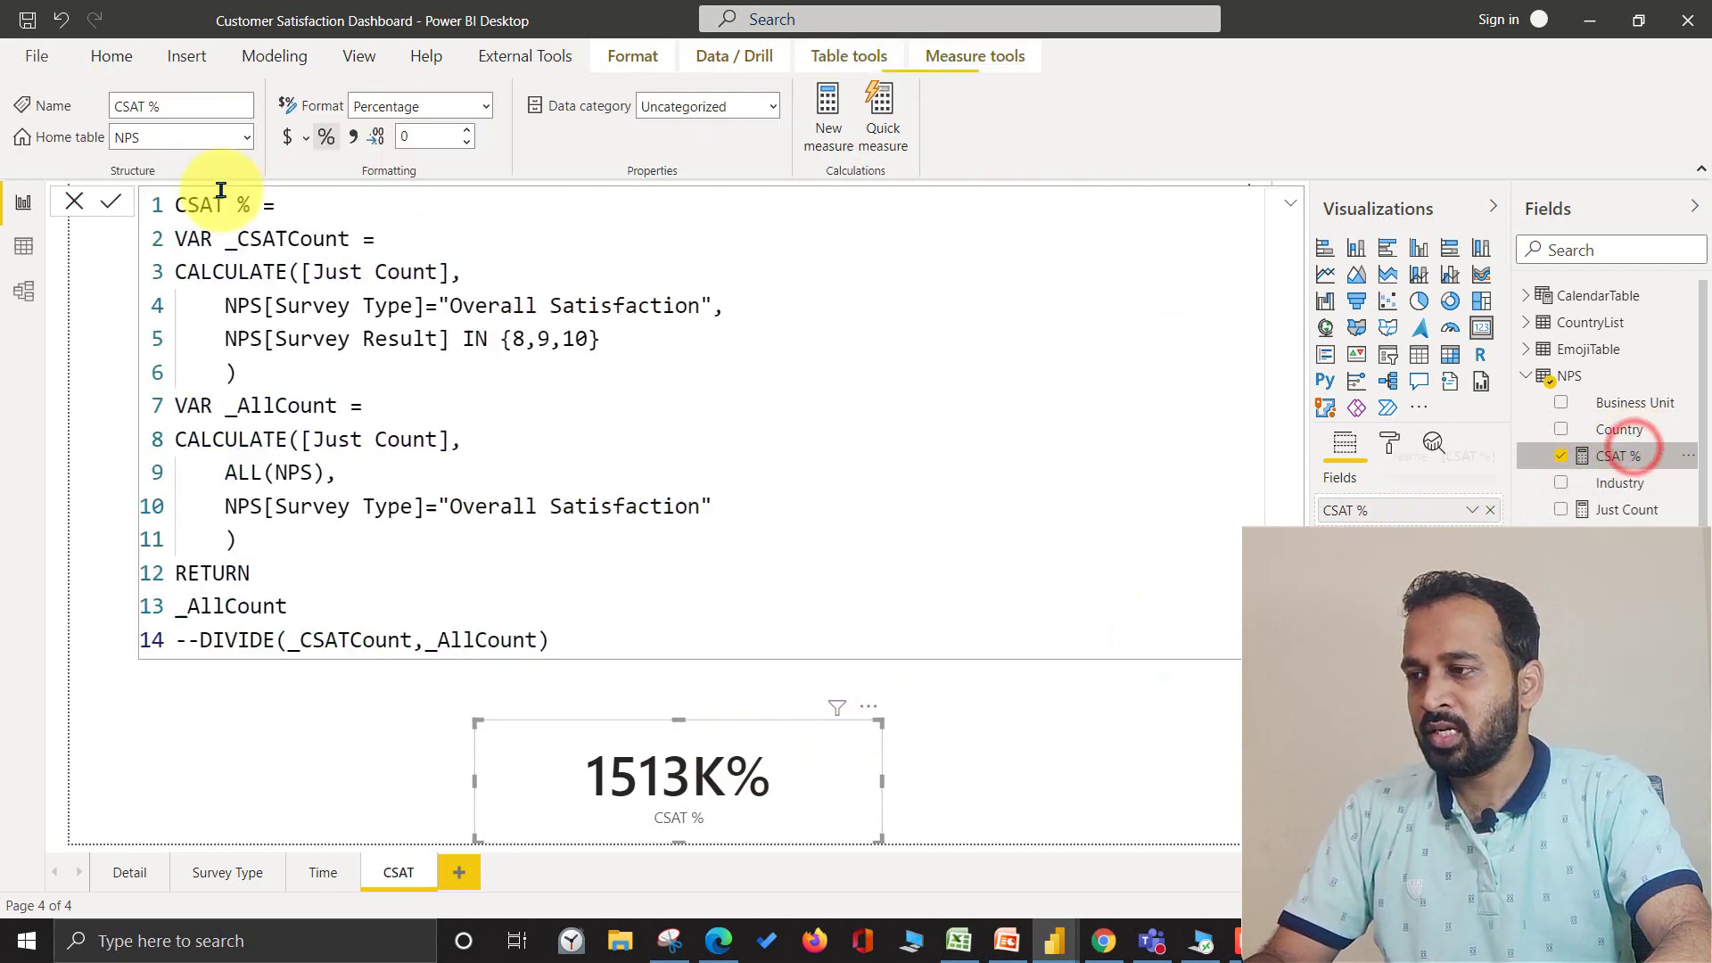
click(326, 138)
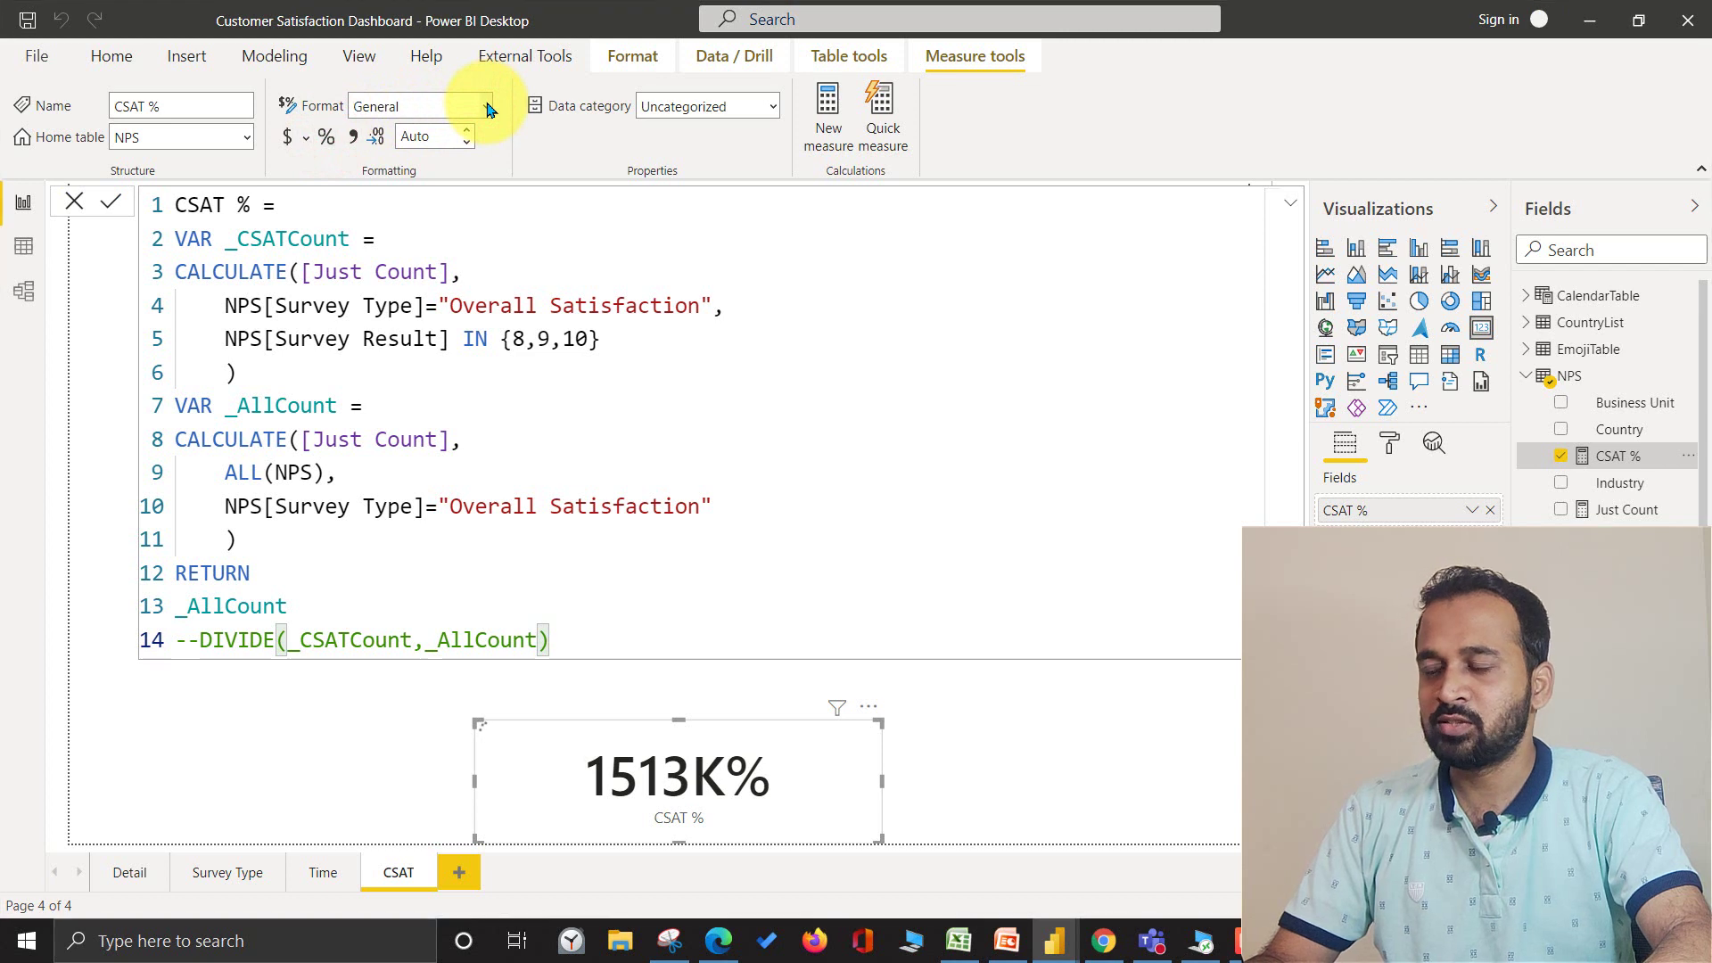
click(487, 106)
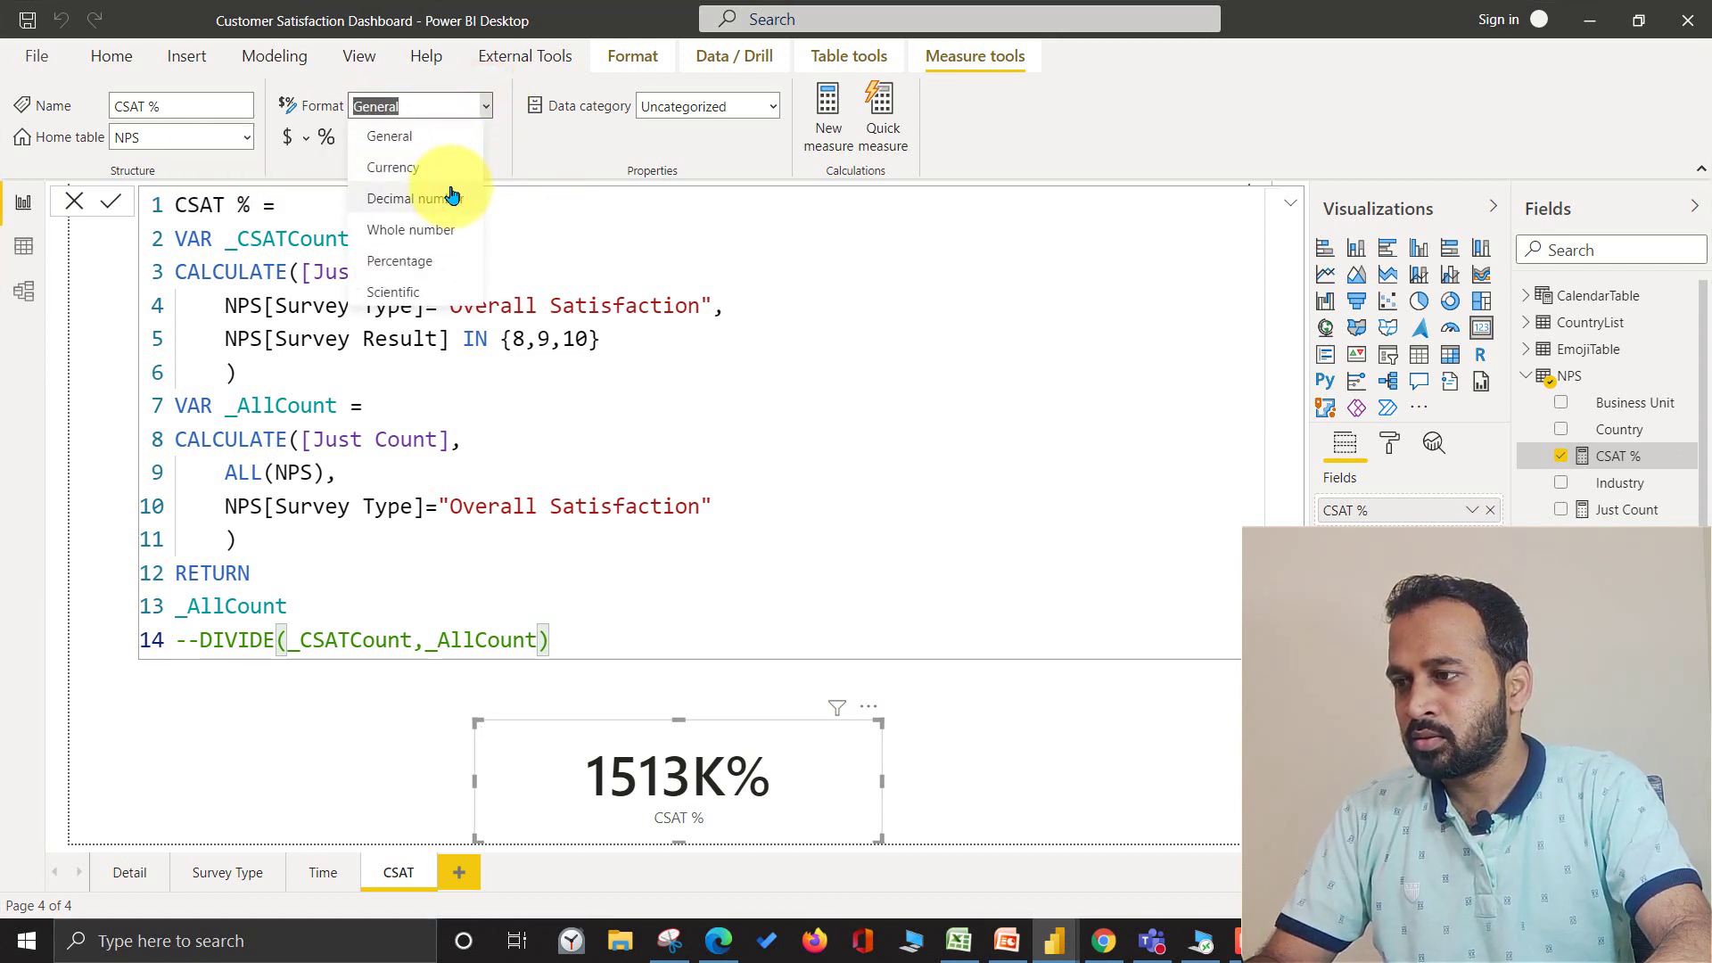
click(440, 225)
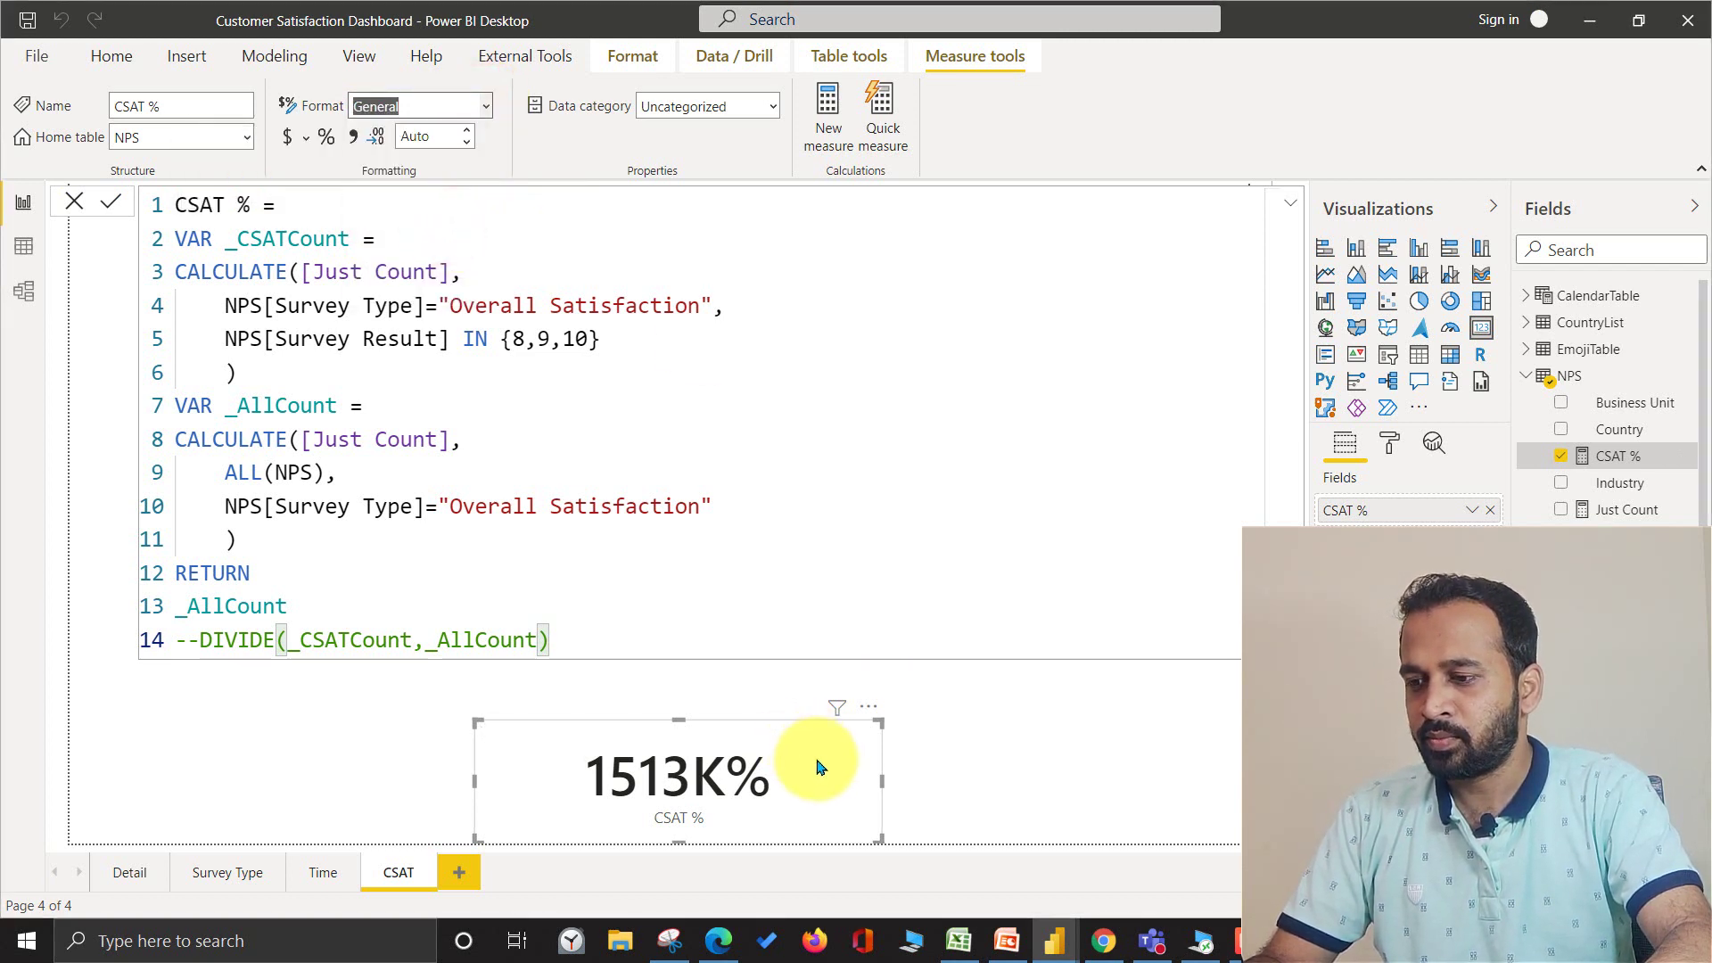
click(1393, 444)
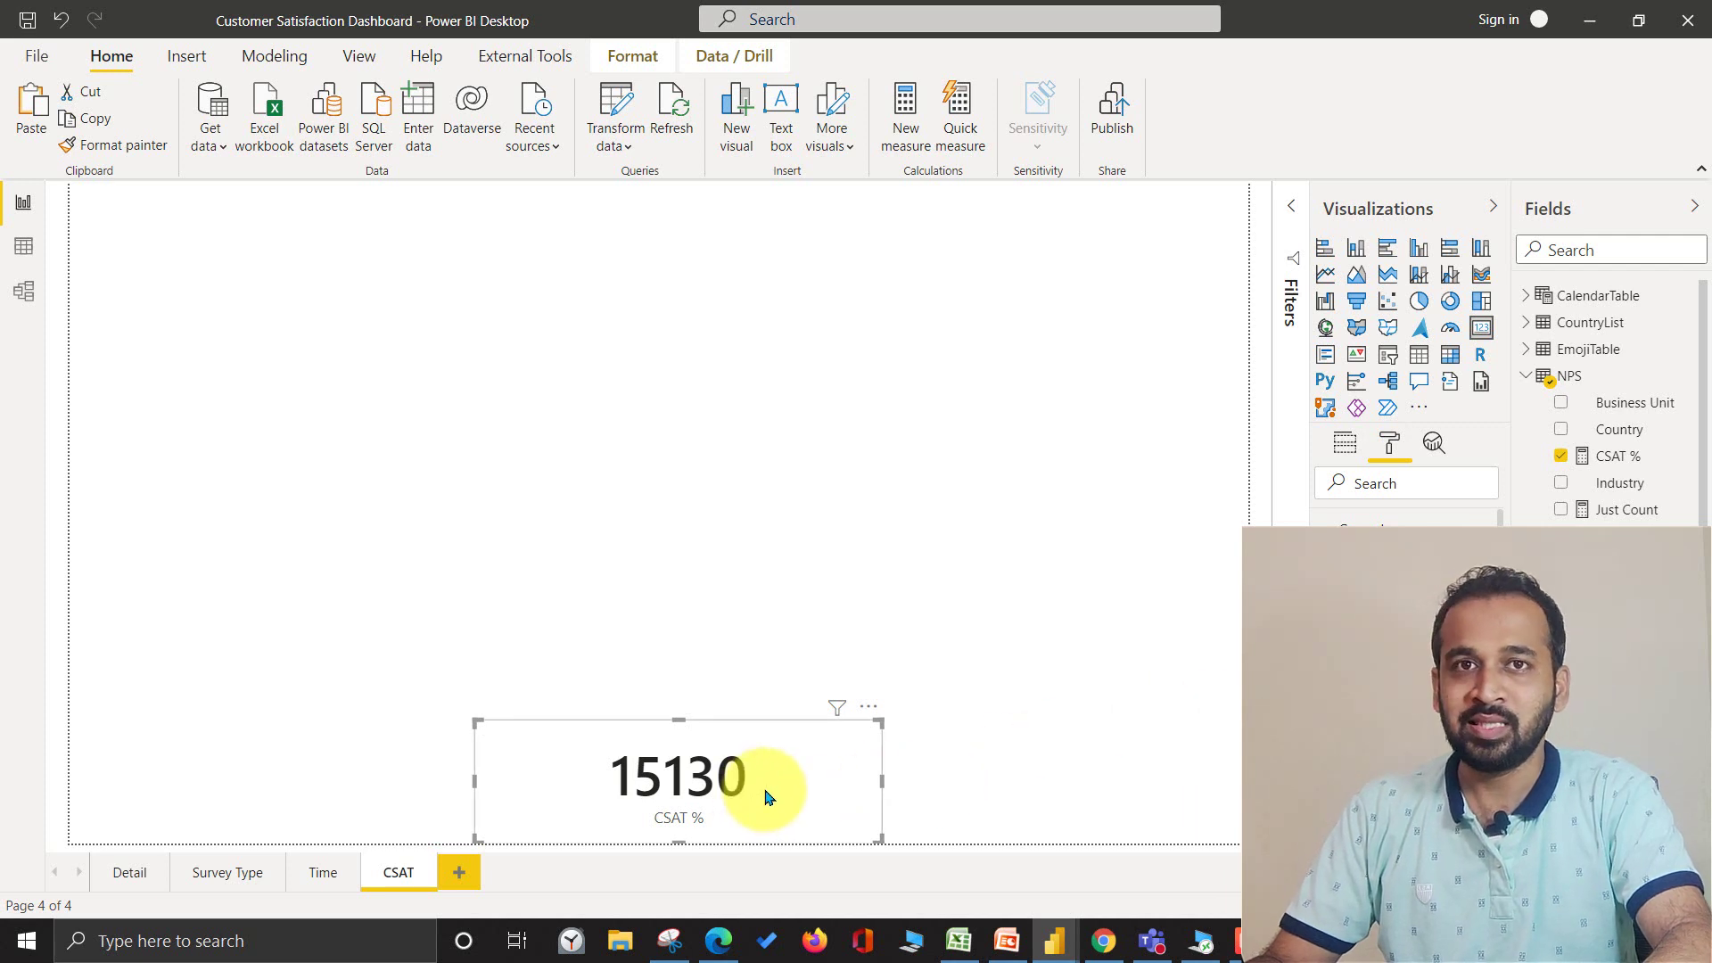
Make the CSAT % measure temporarily return _CSATCount and commit, showing 12305.
click(1635, 464)
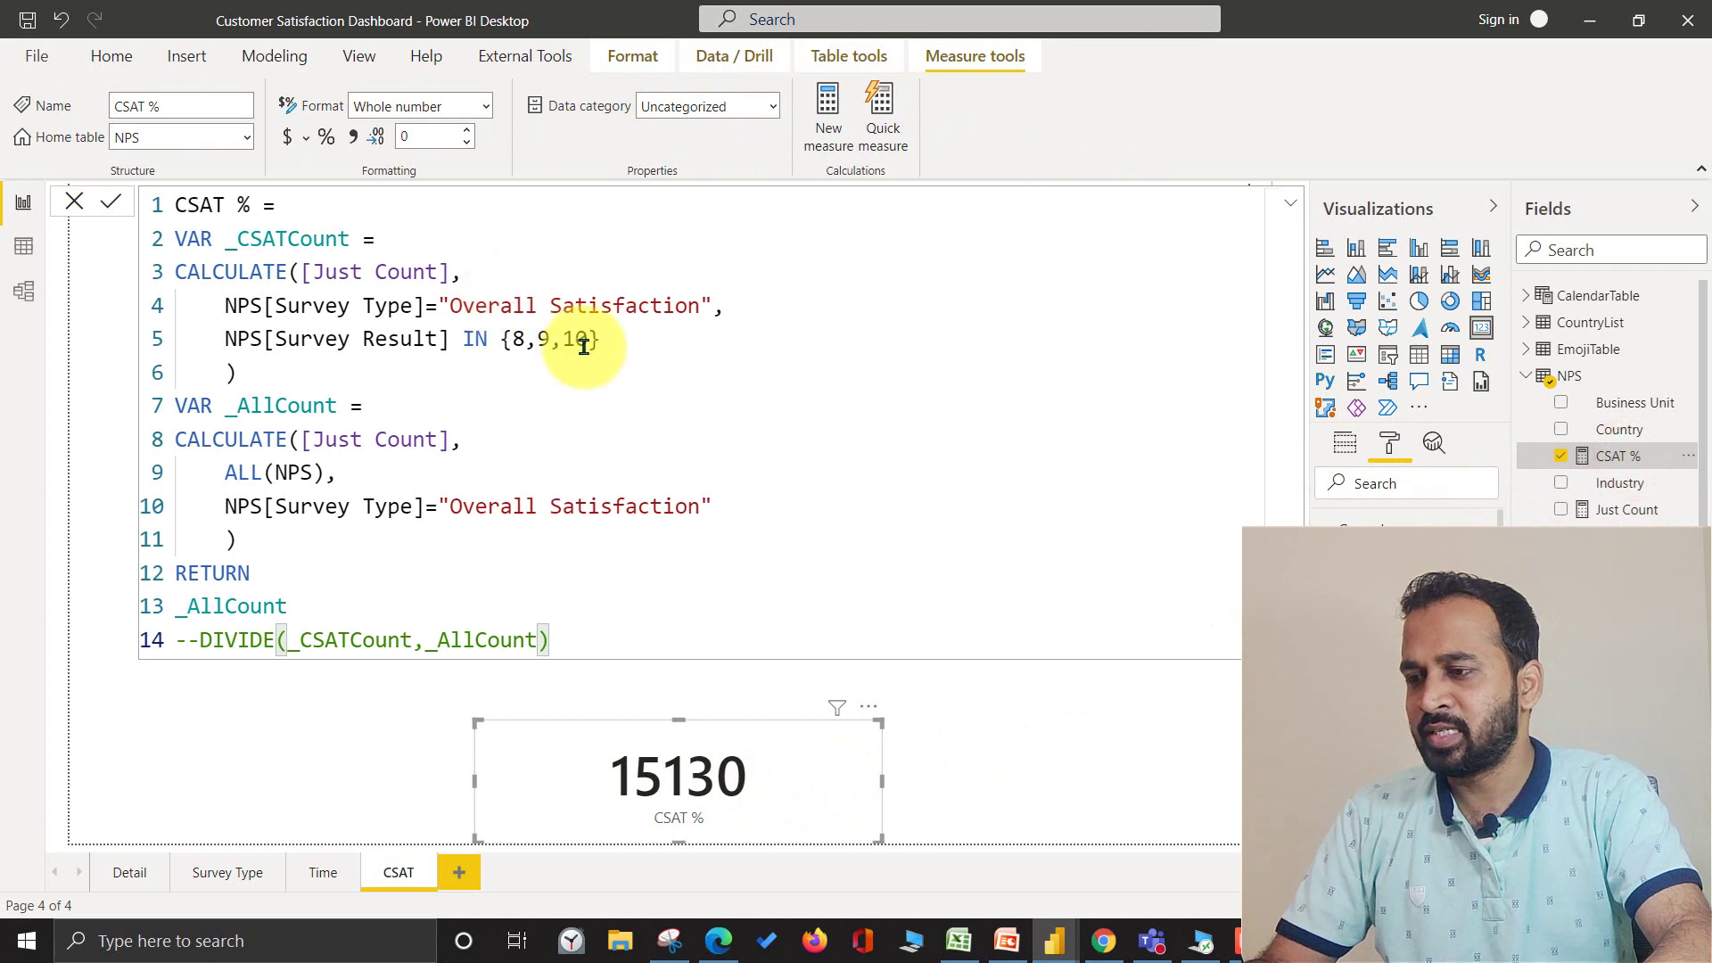
drag(508, 339, 623, 345)
double_click(241, 607)
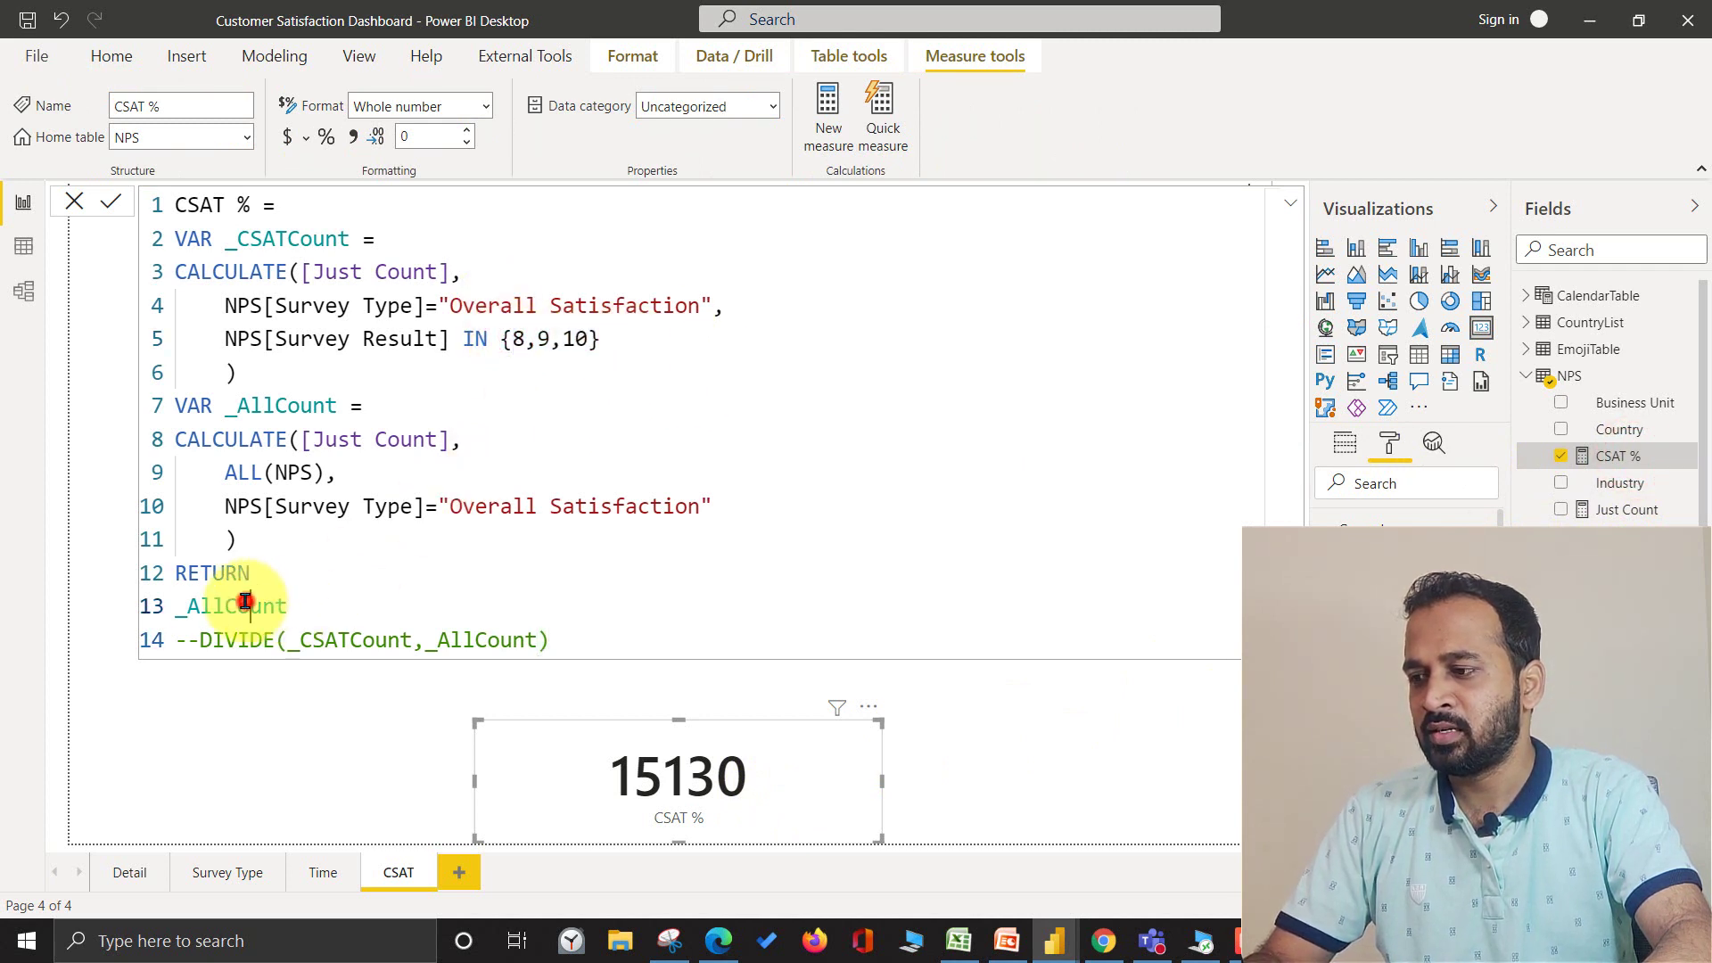
text(_)
key(Down)
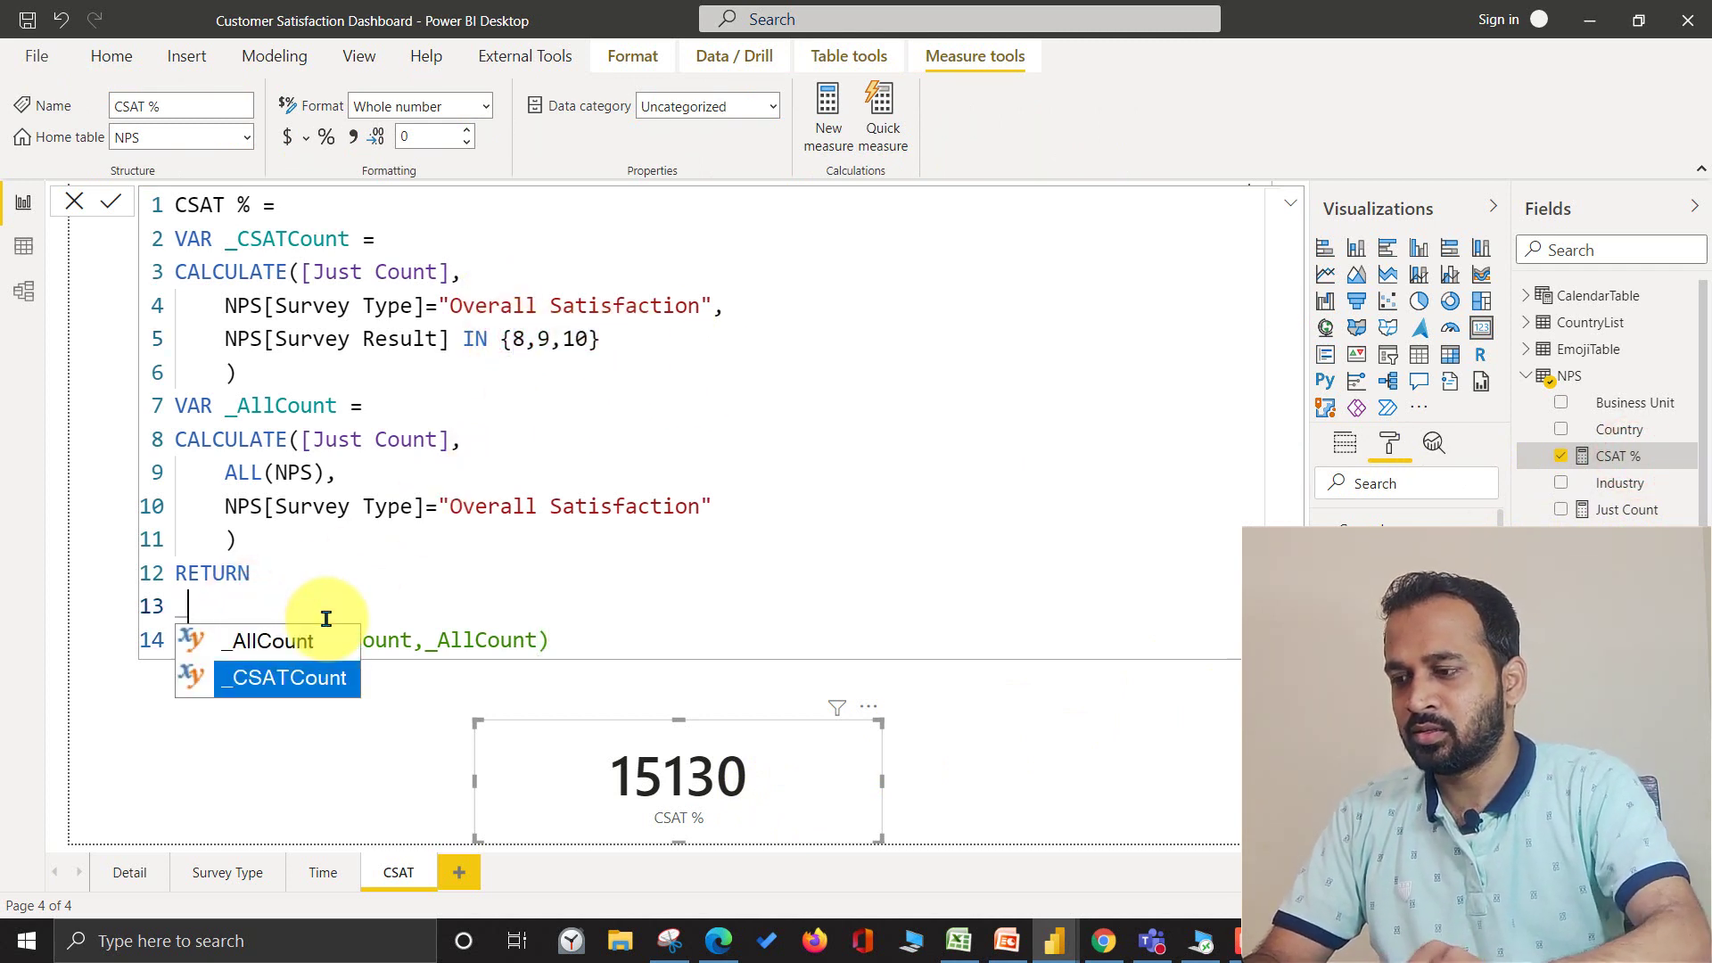
key(Tab)
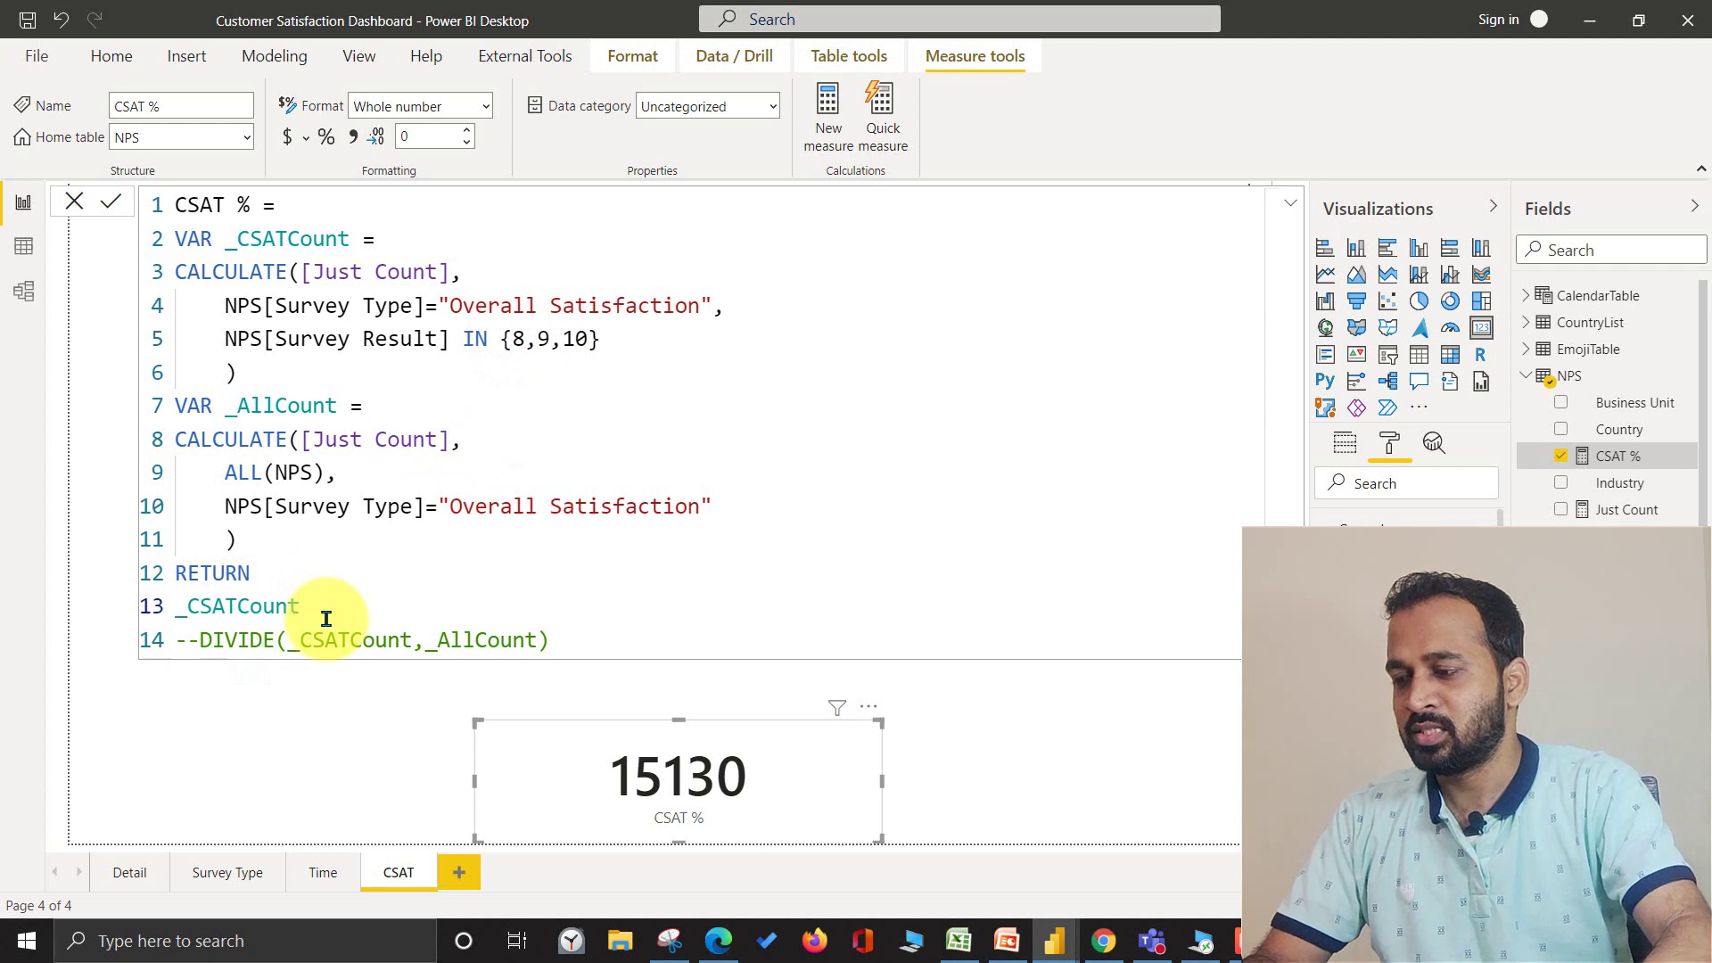
click(110, 201)
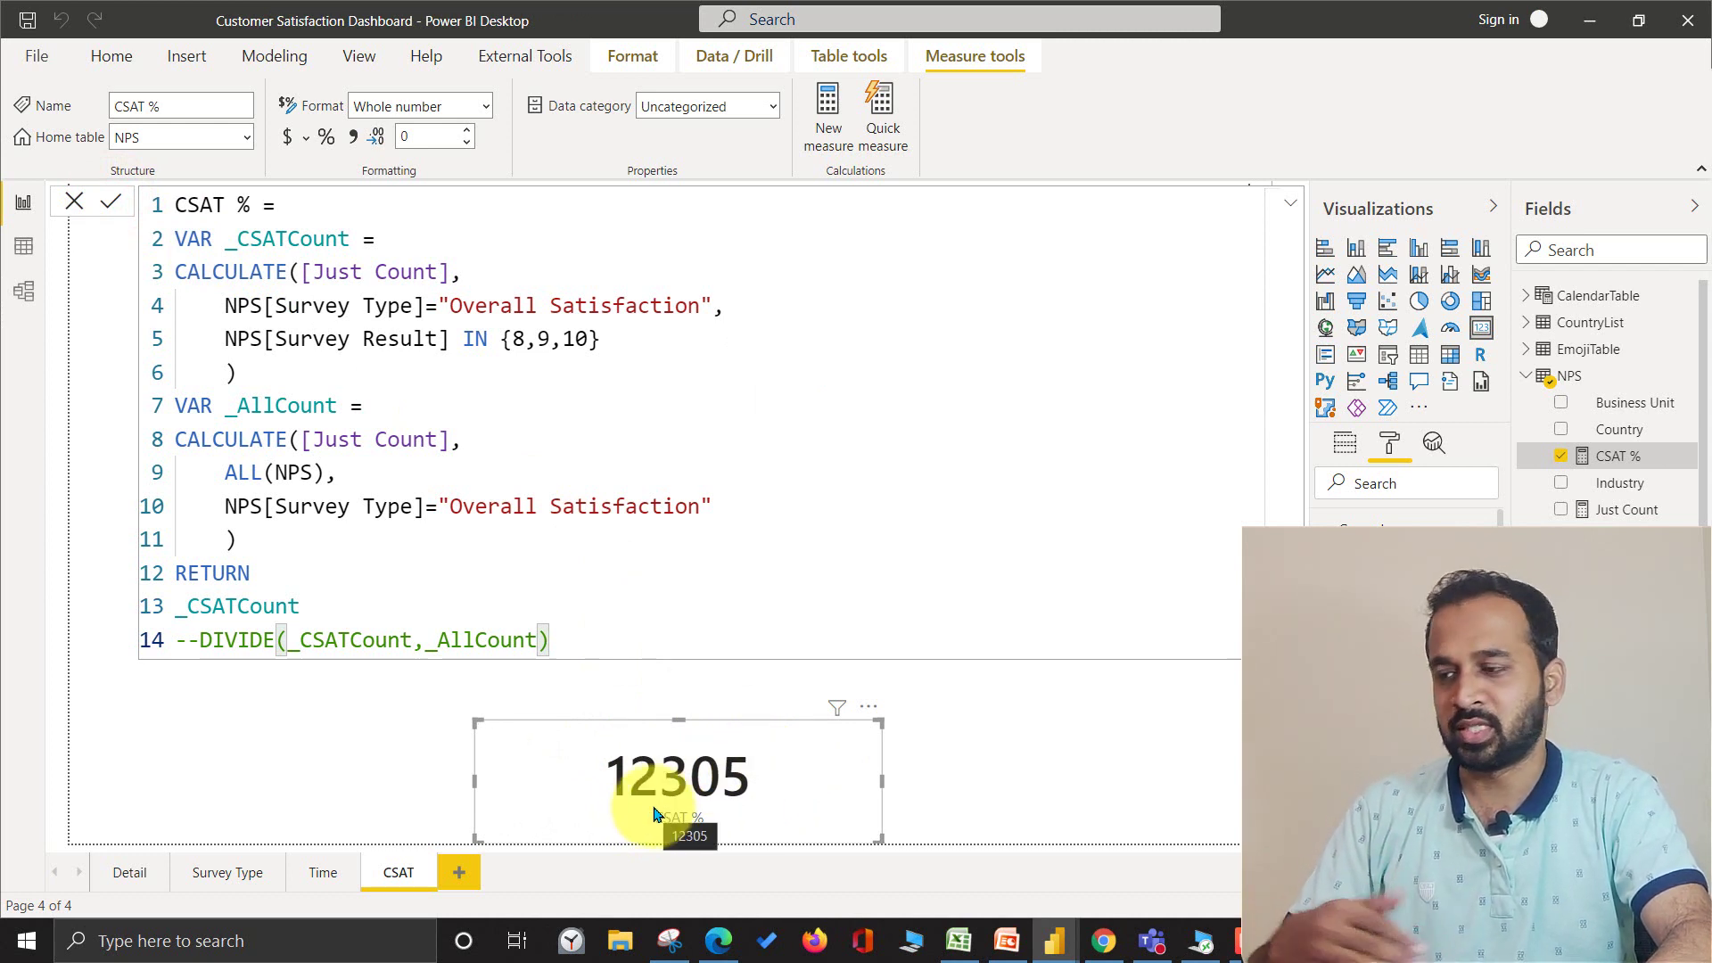
Delete the temporary return line and uncomment DIVIDE(_CSATCount,_AllCount).
double_click(314, 605)
key(BackSpace)
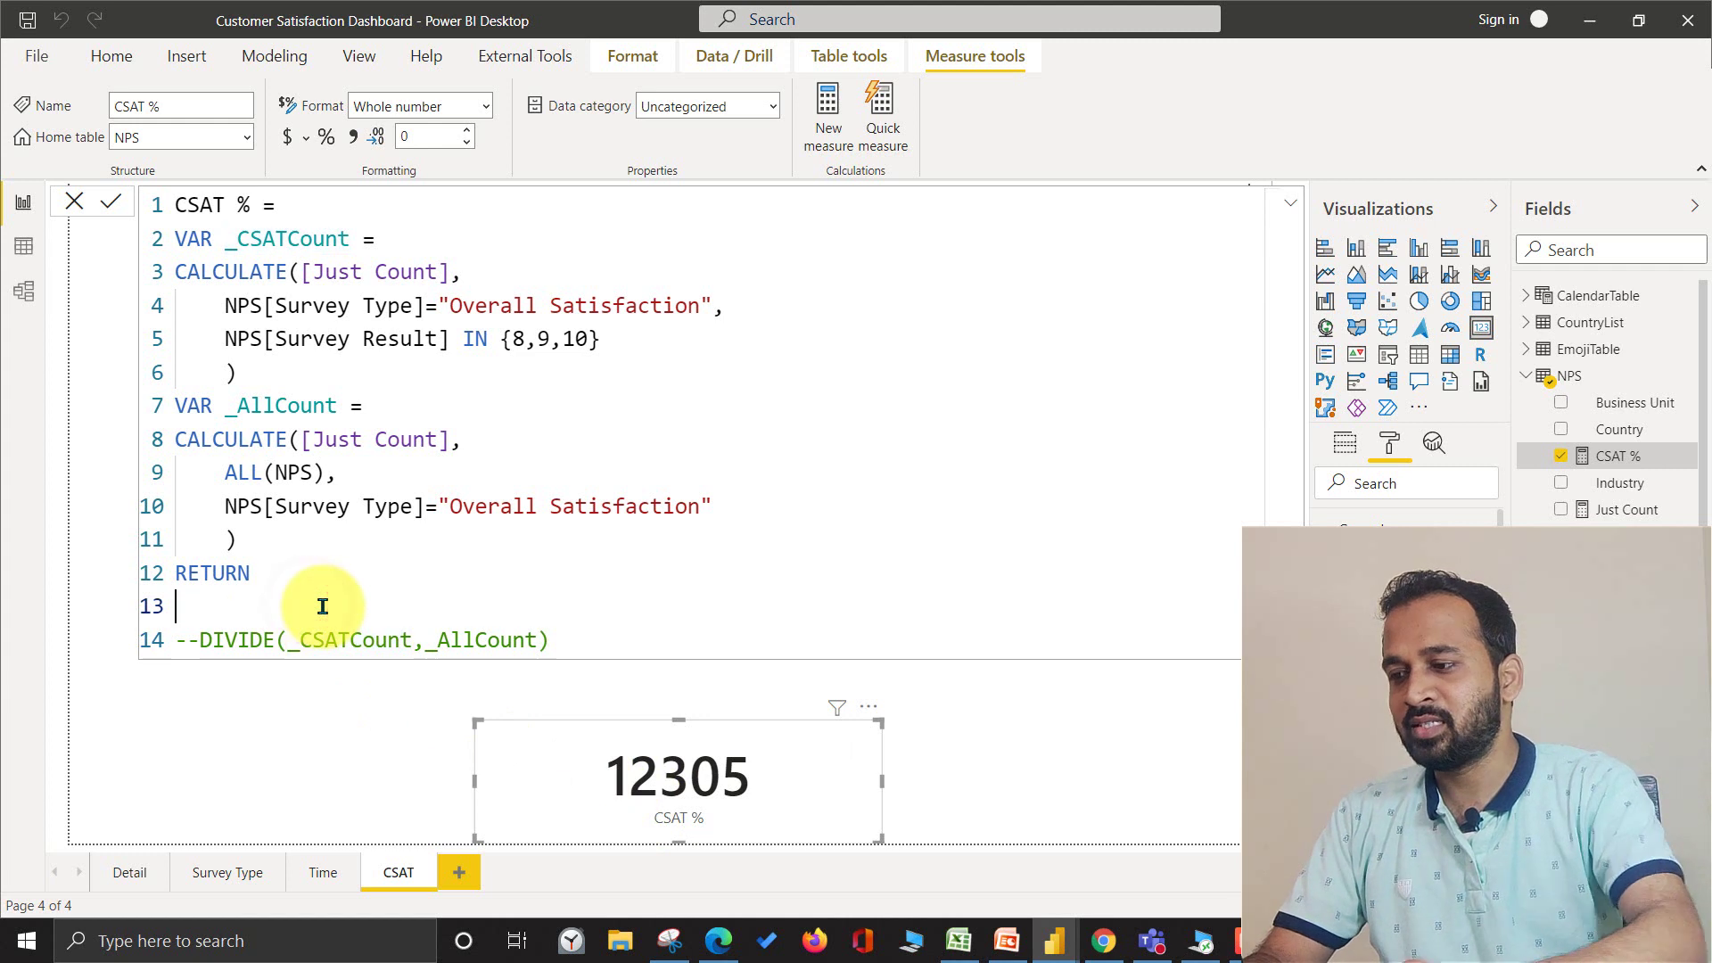
key(Delete)
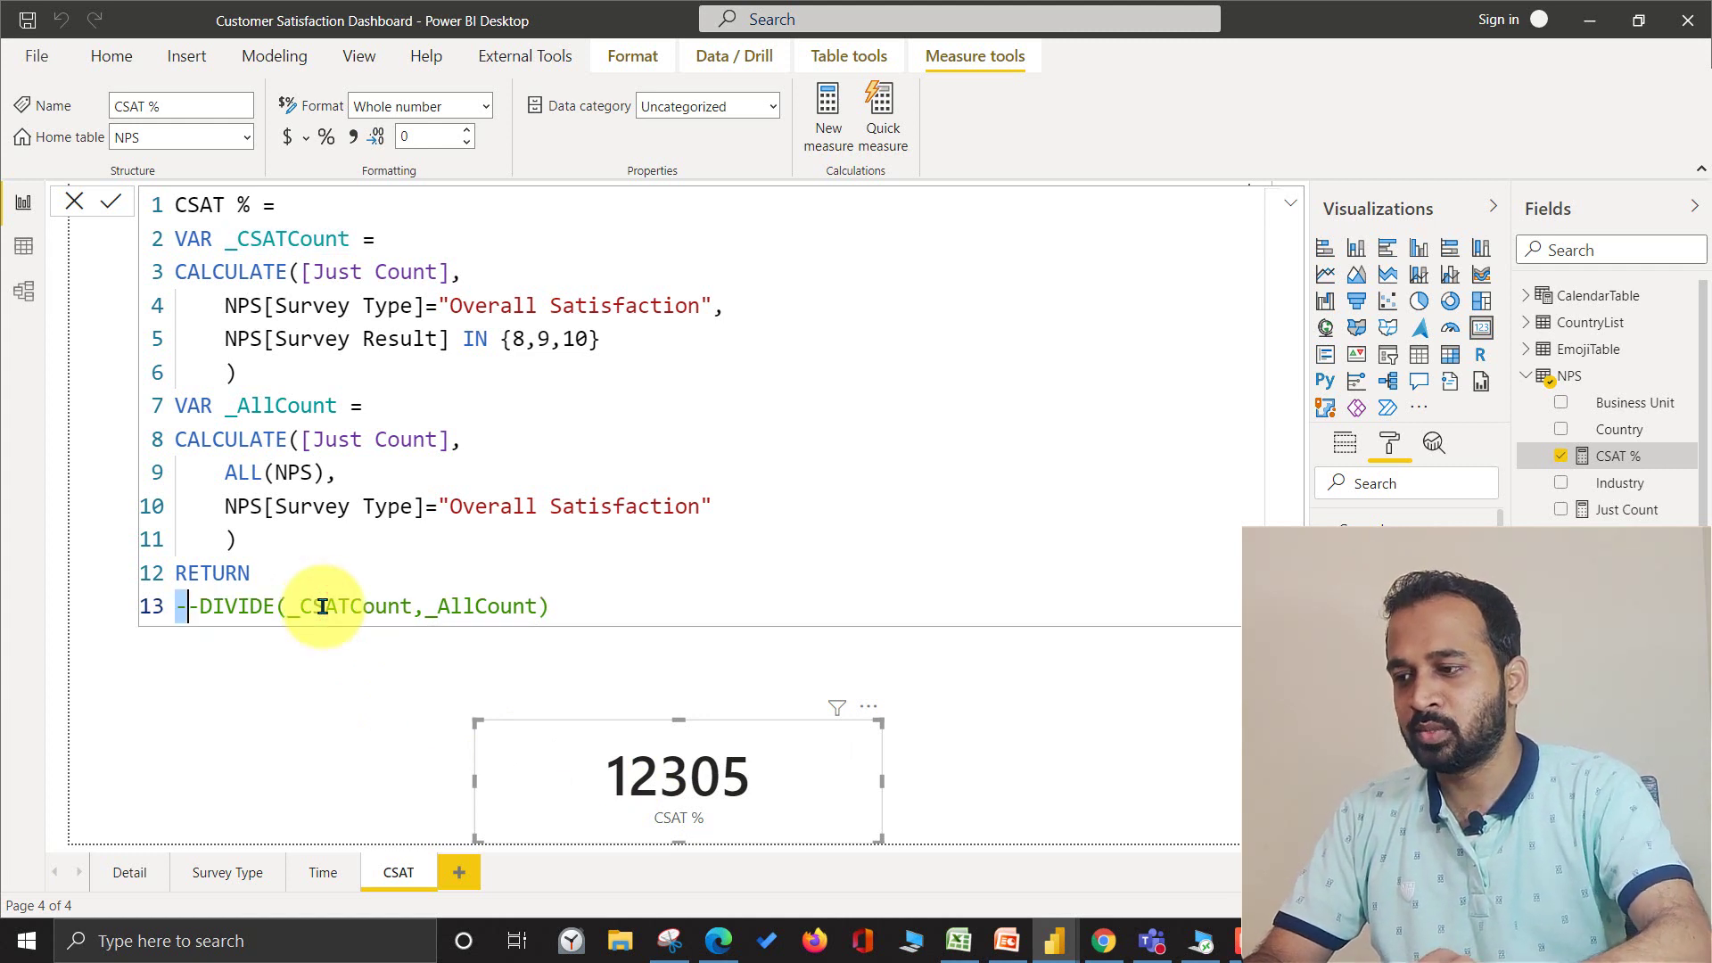
key(shift+Right)
key(Delete)
key(ctrl+Right)
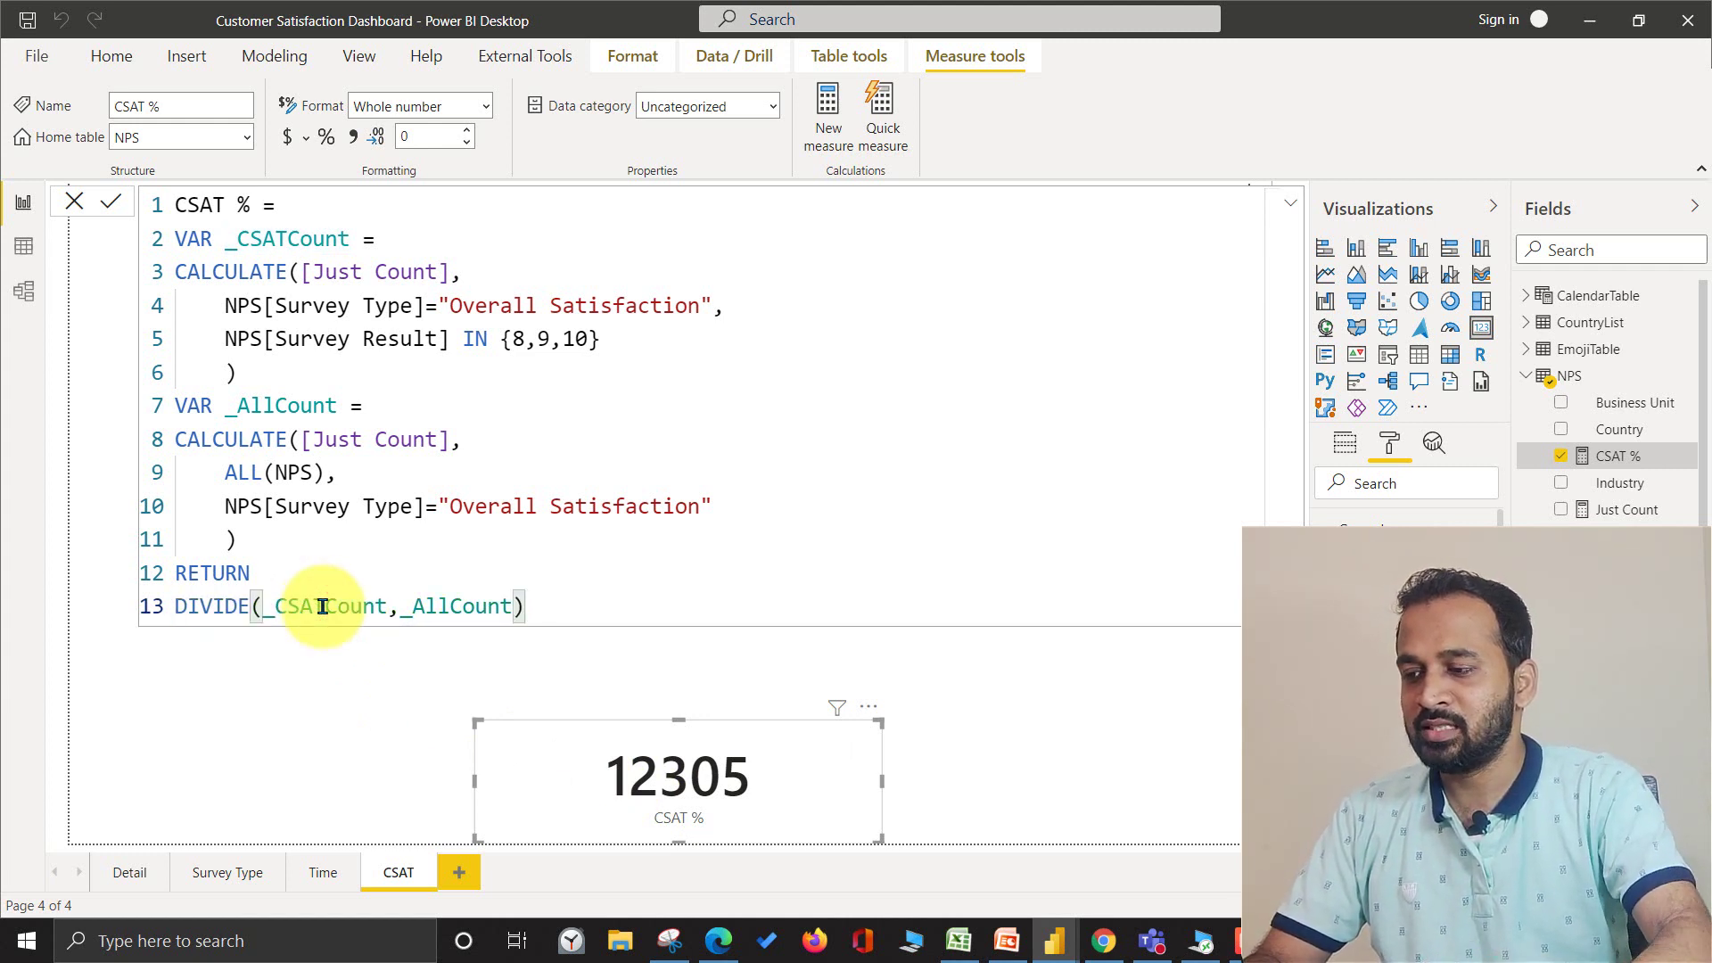
double_click(323, 607)
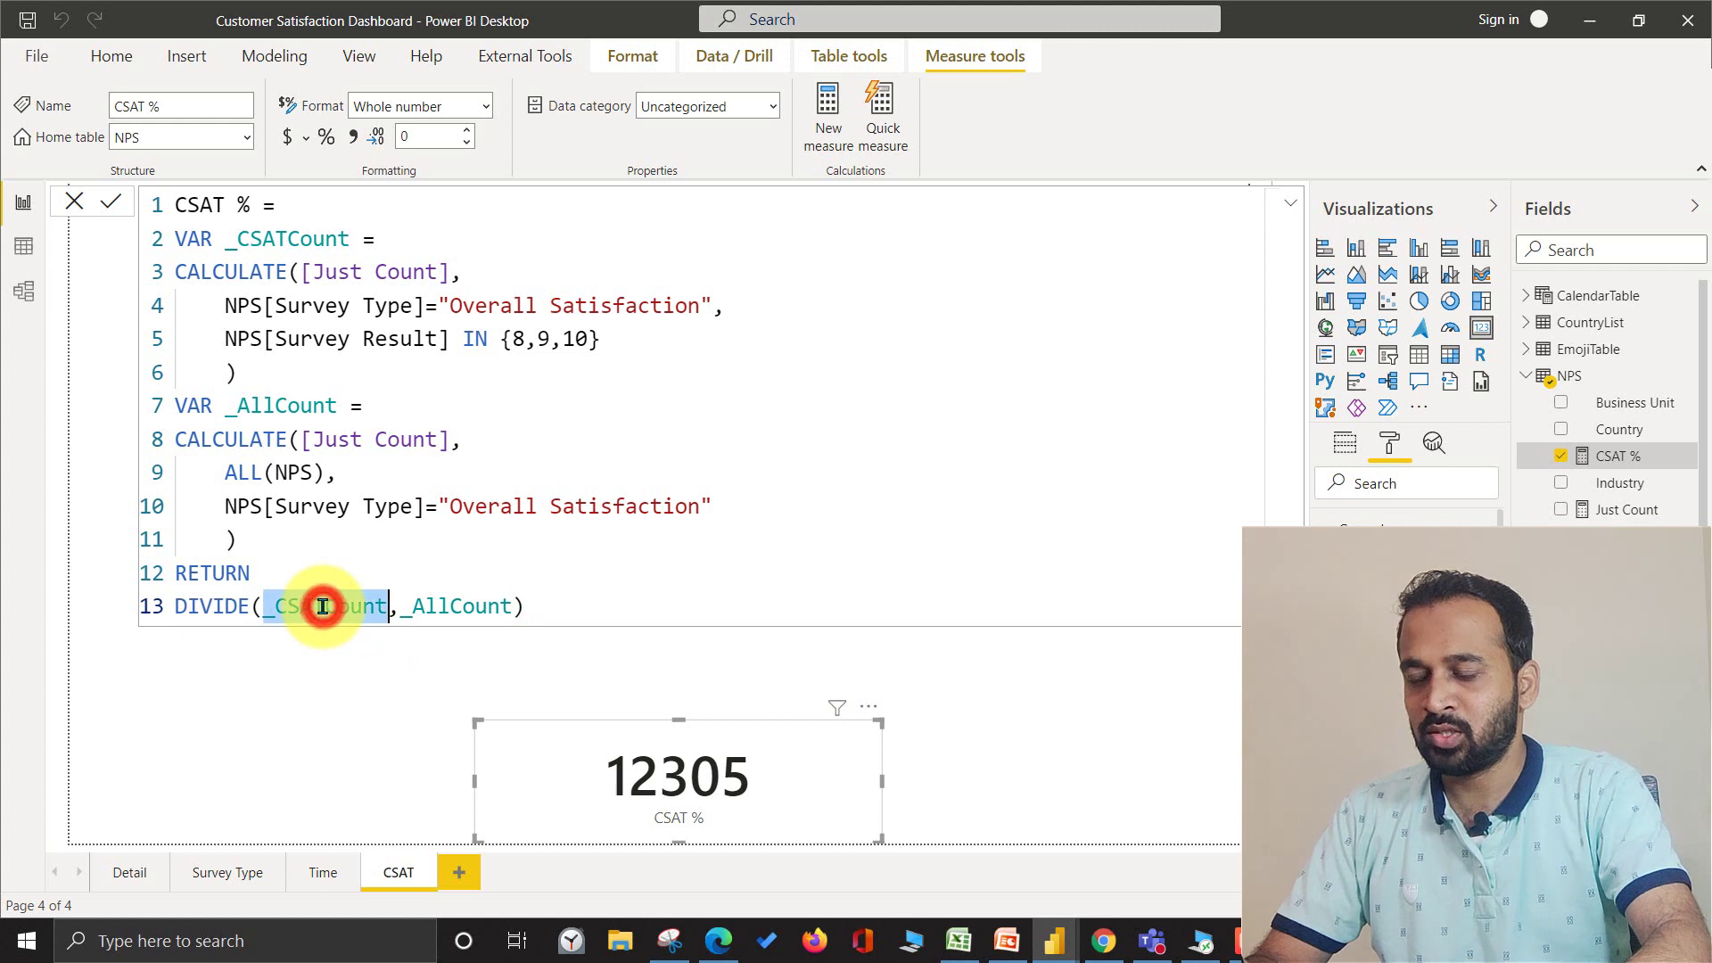
double_click(463, 606)
Commit the measure and format CSAT % as Percentage with 2 decimals, reading 81.33%.
click(108, 204)
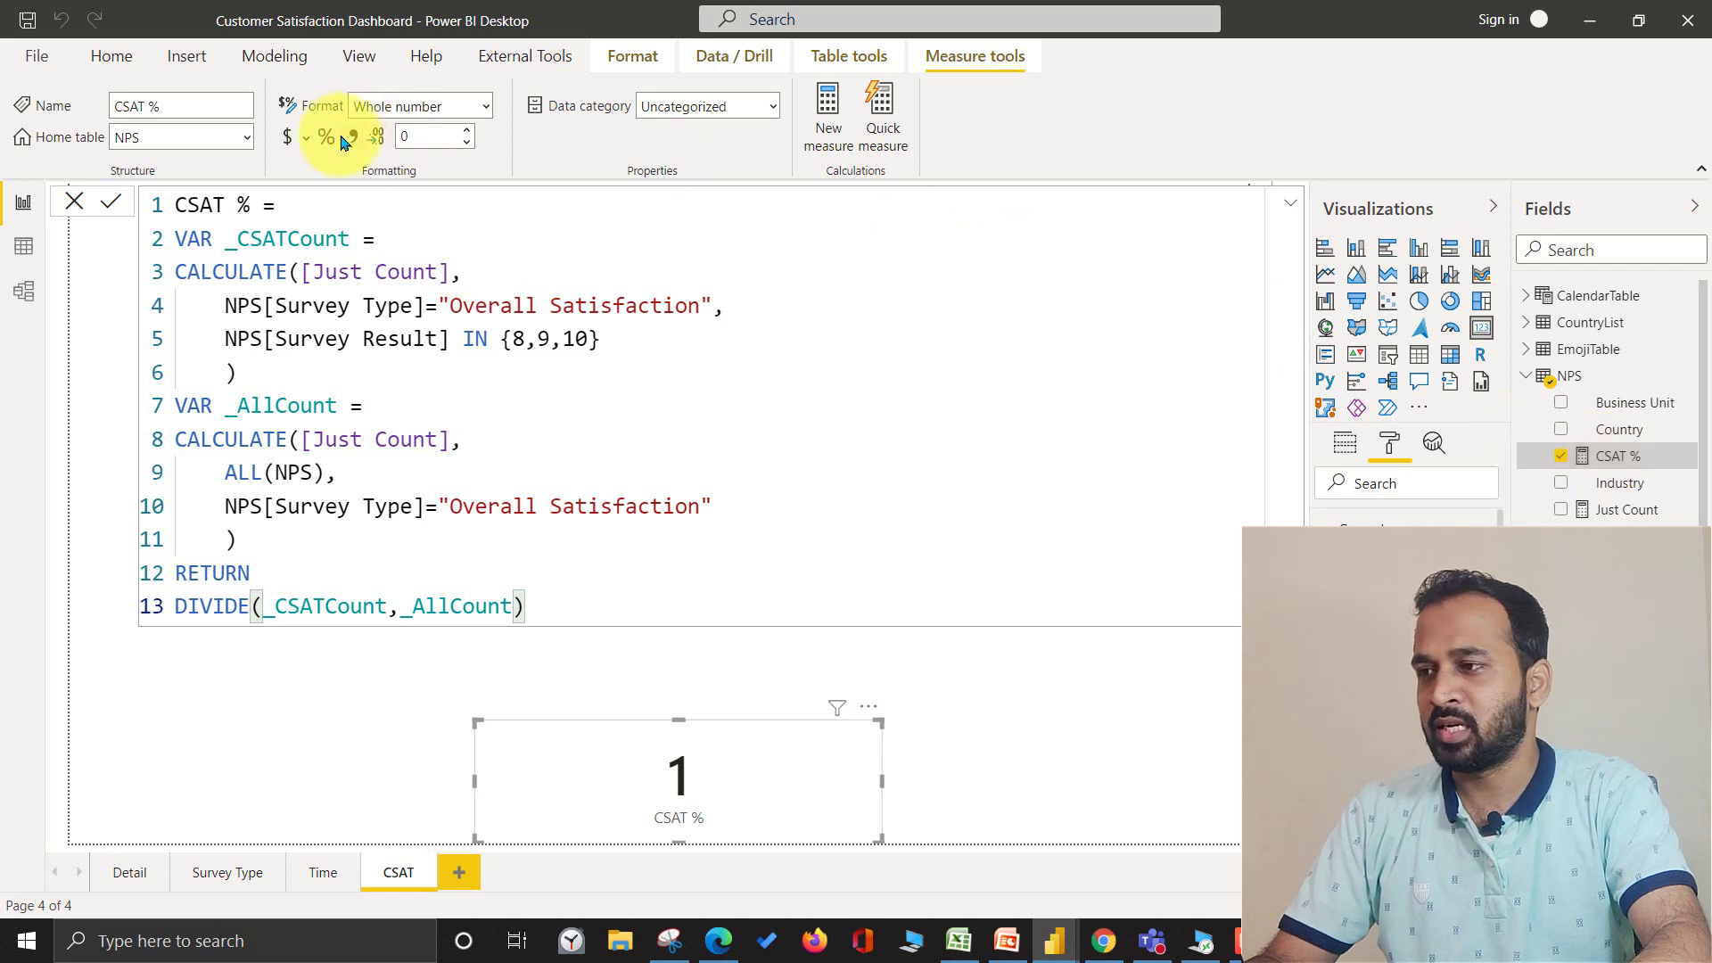
click(324, 139)
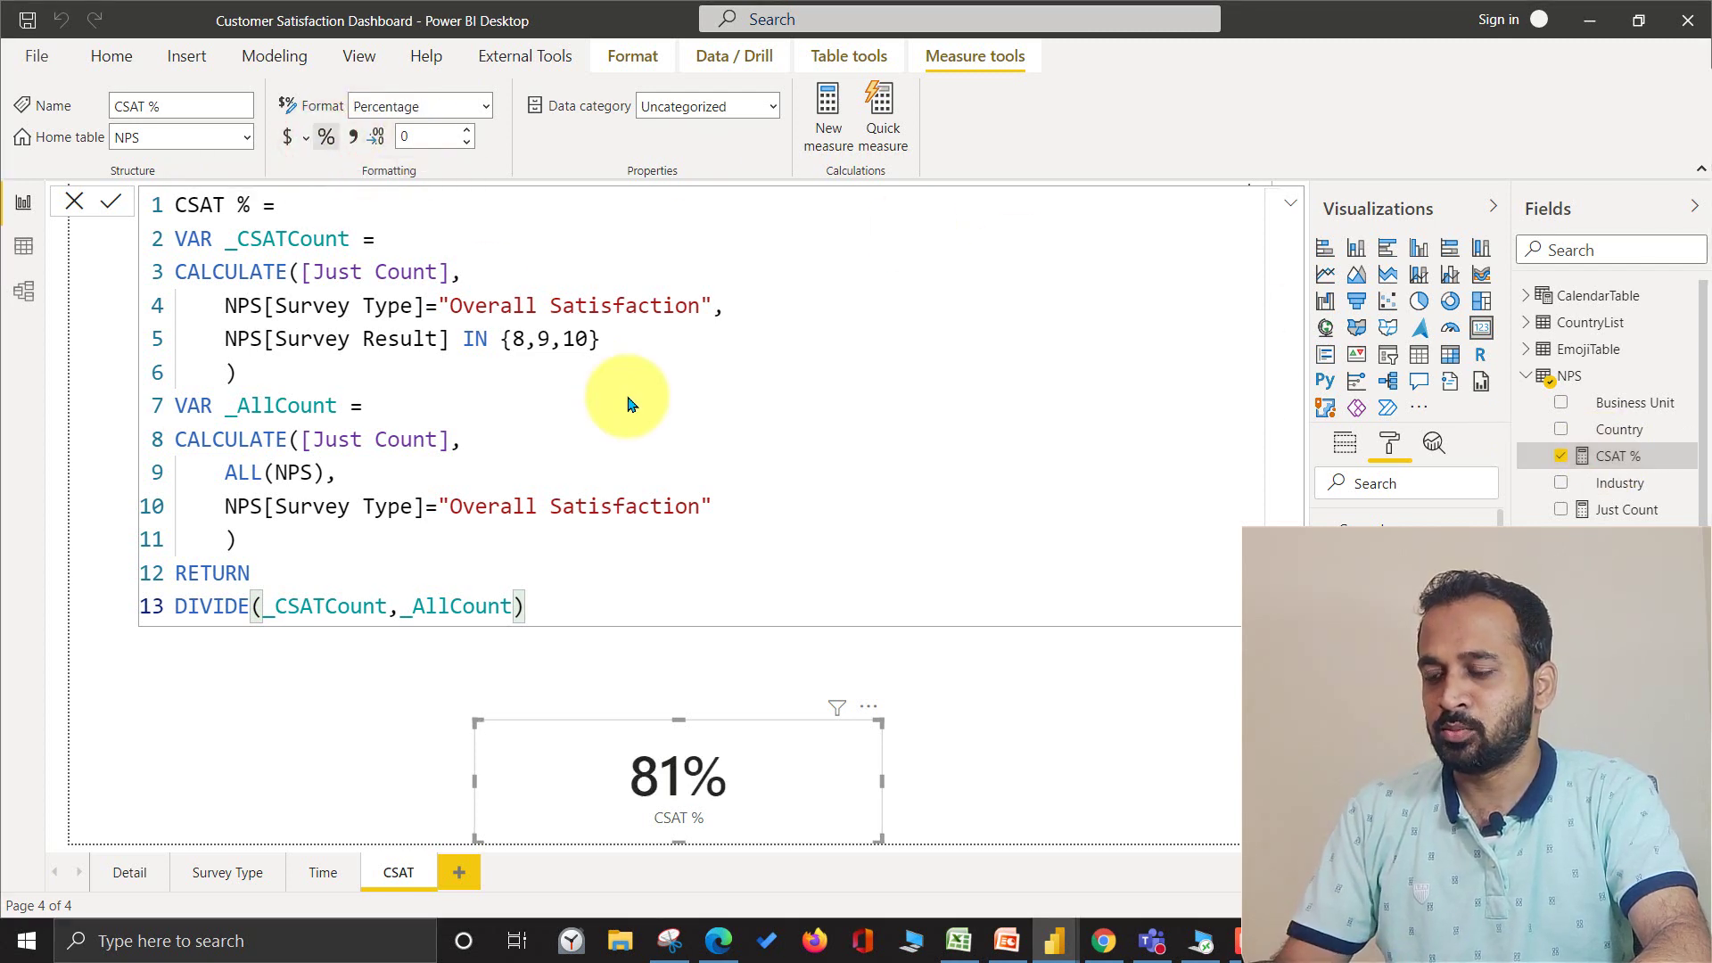
click(466, 130)
click(460, 130)
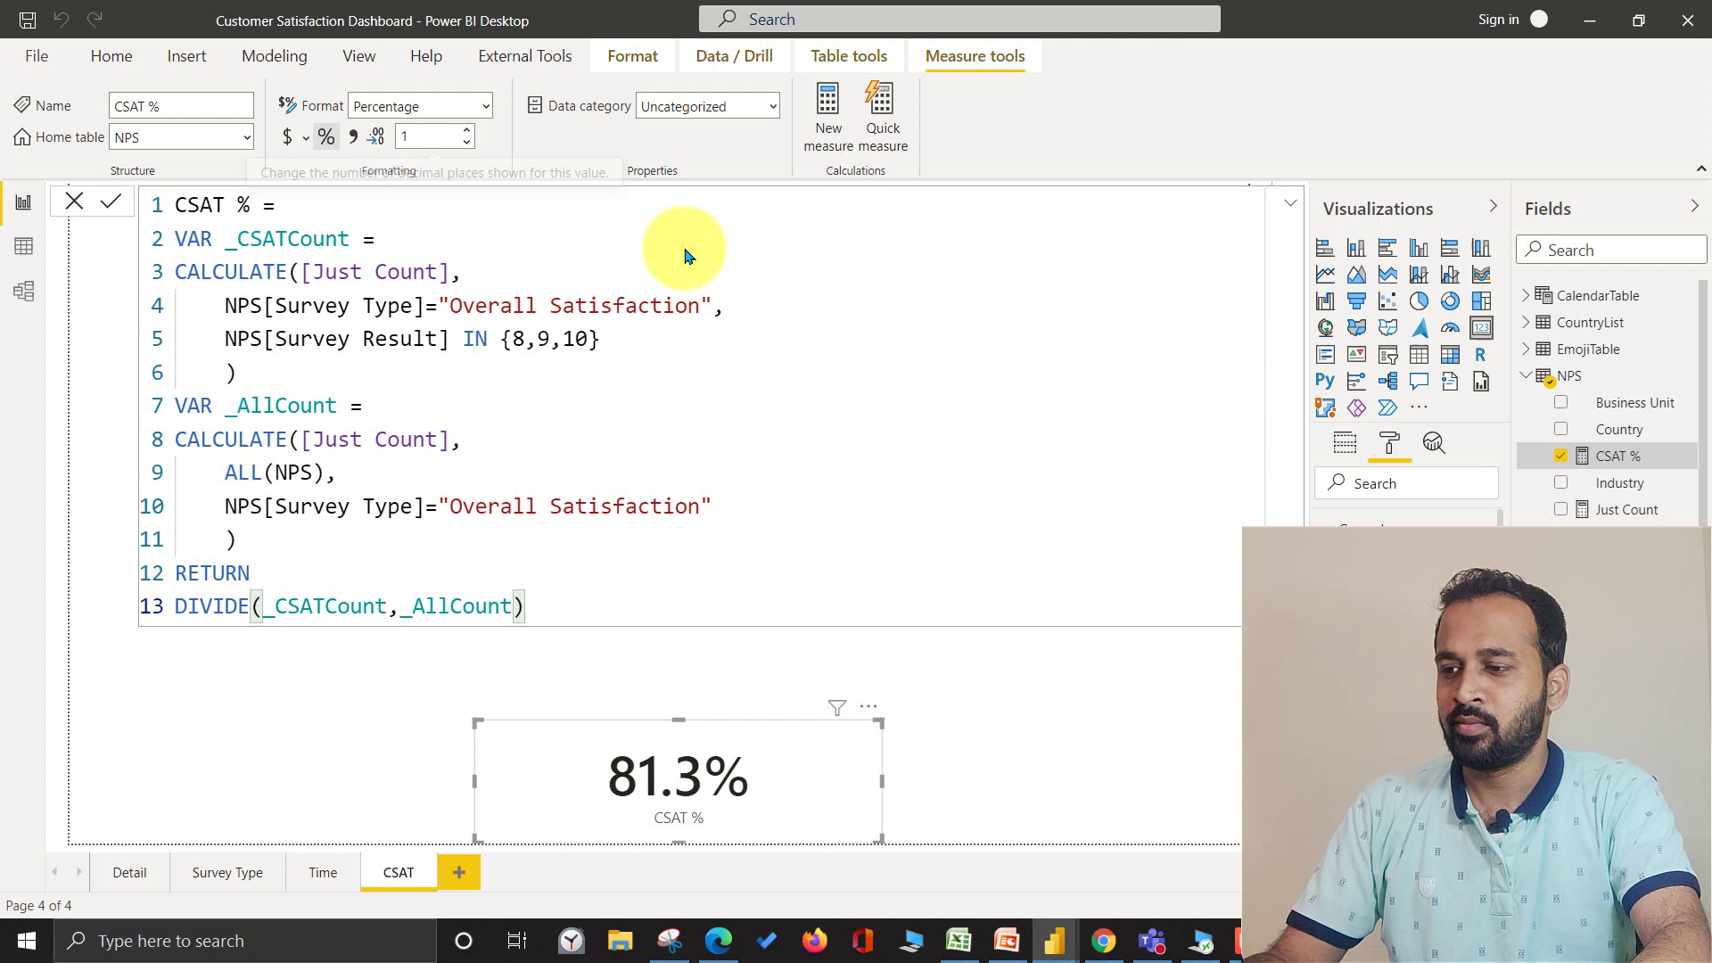
click(466, 130)
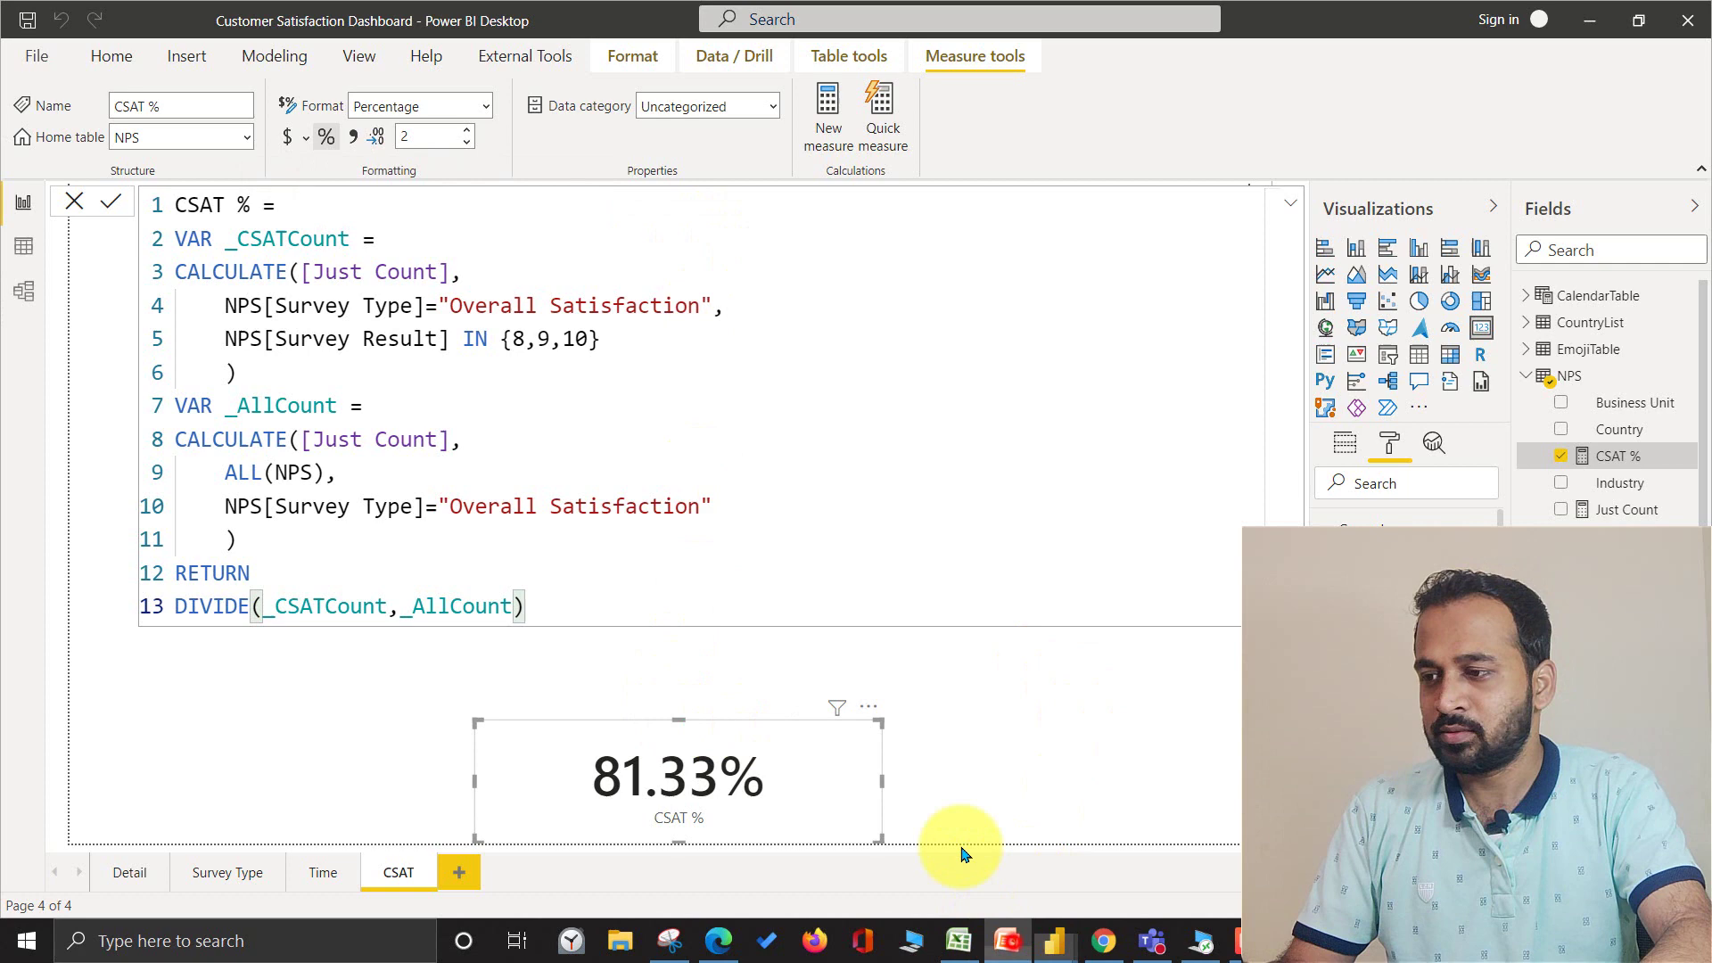
key(alt+Tab)
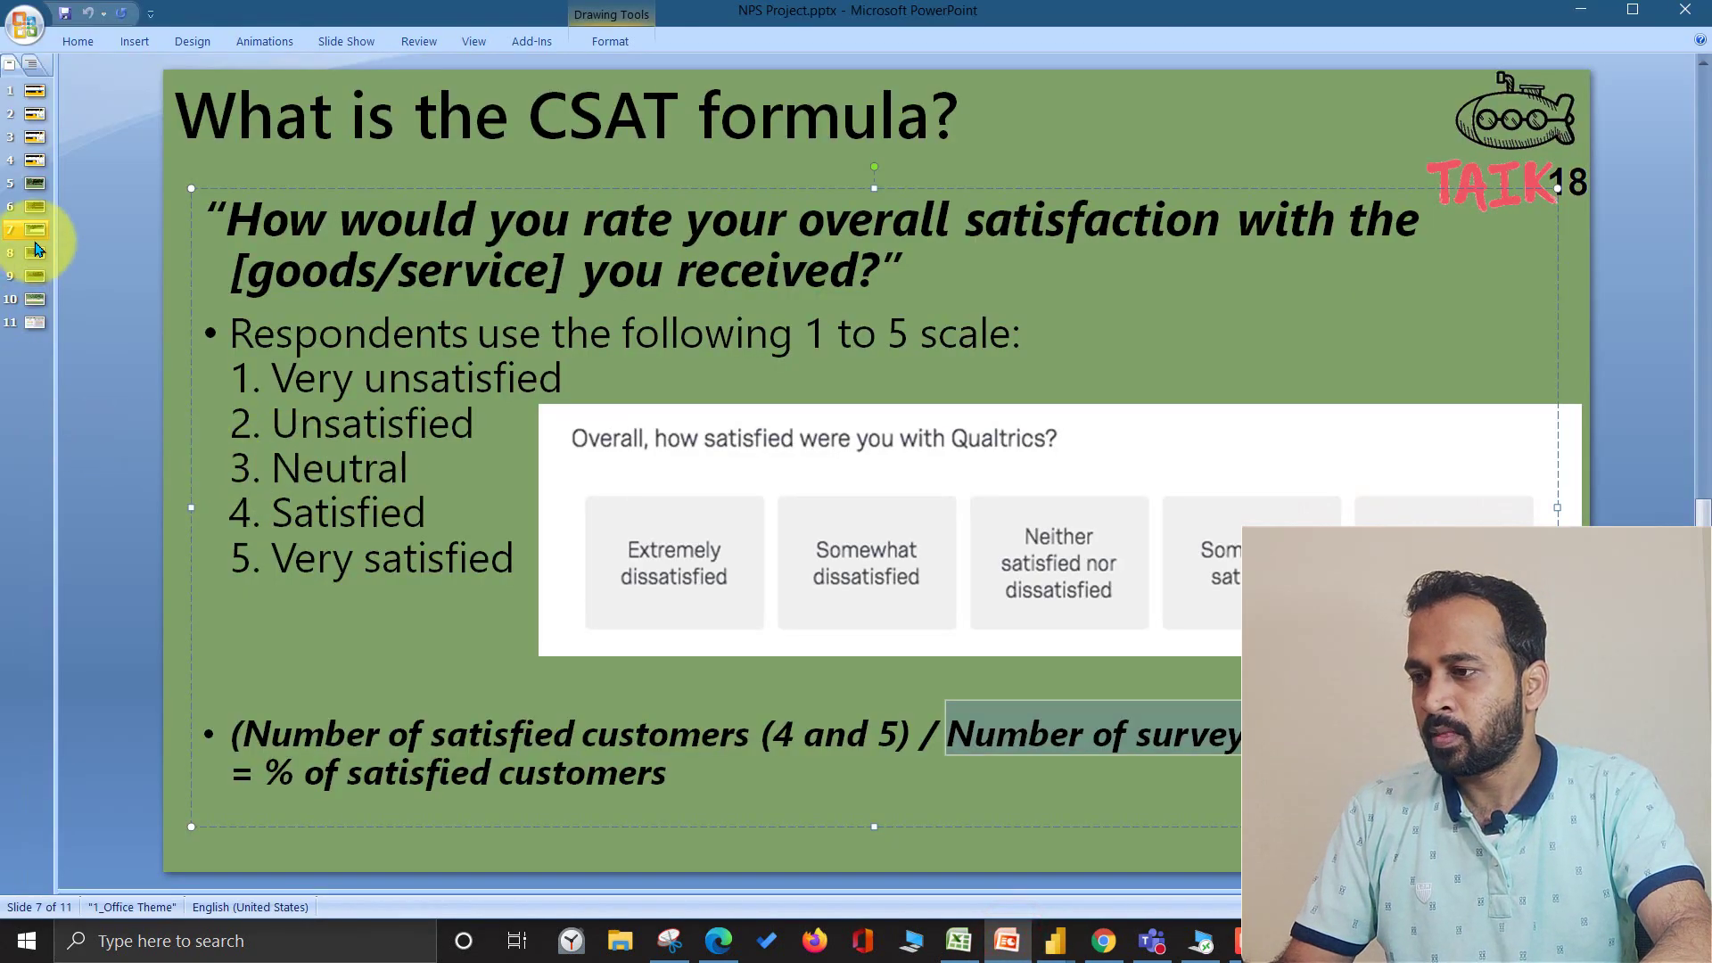
key(alt+Tab)
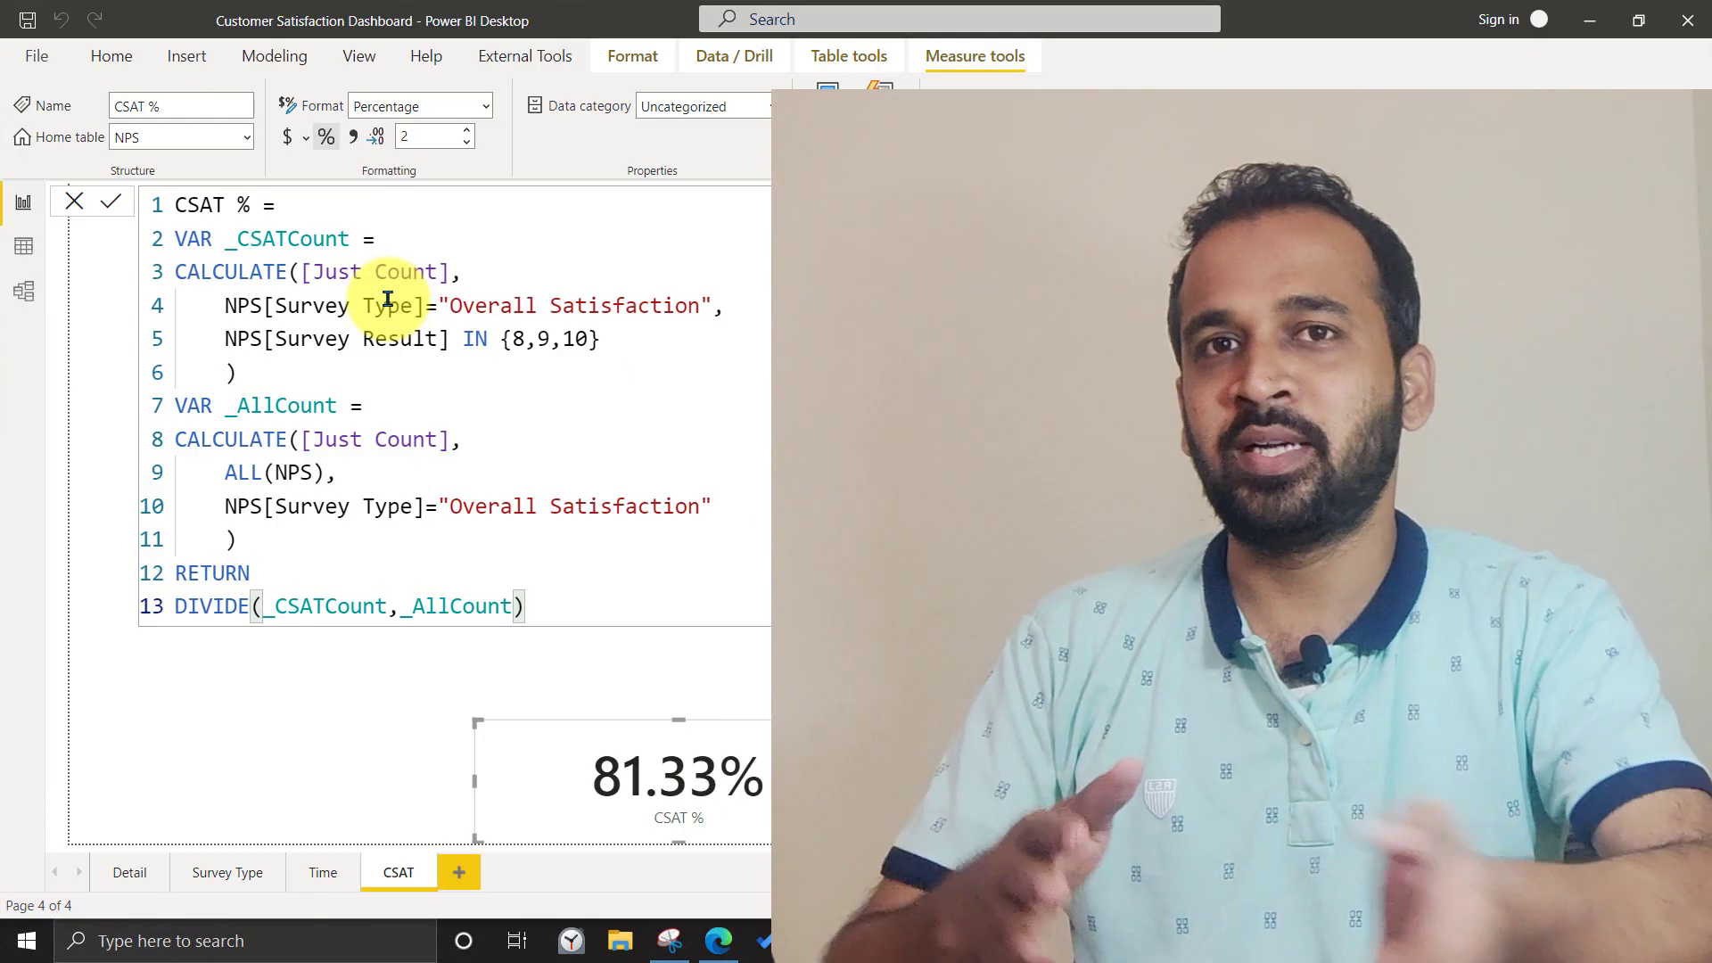